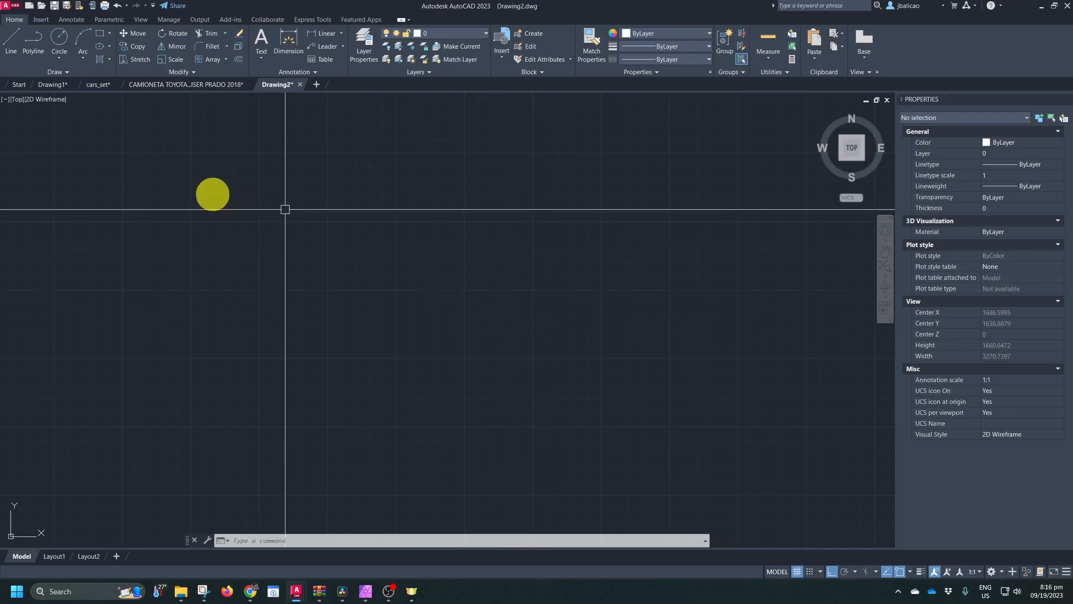
Draw a closed rectangle from lines, 1500 wide and 600 high
click(12, 44)
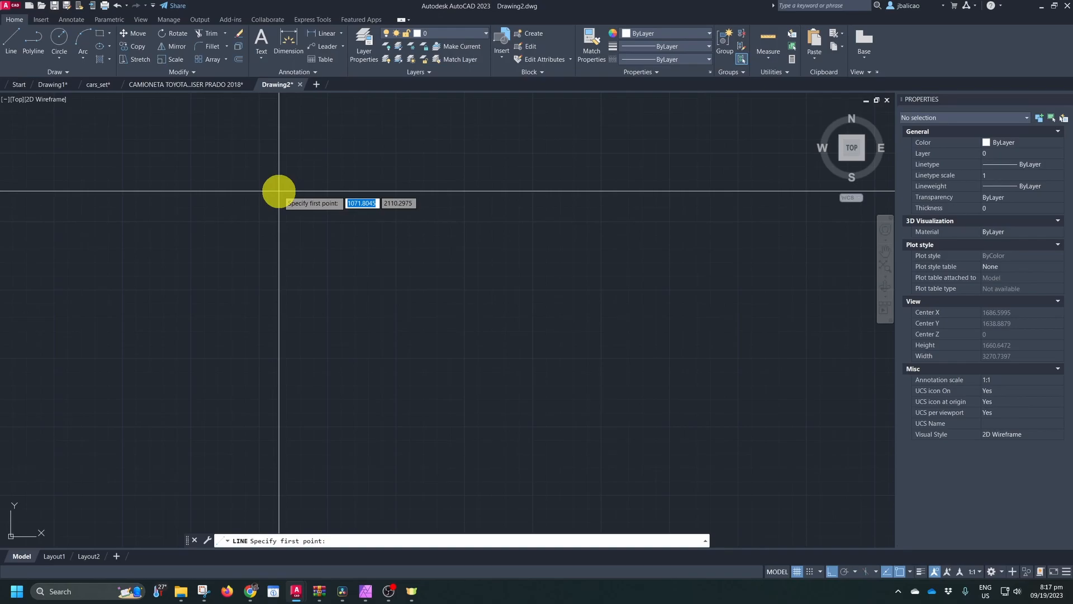
click(269, 449)
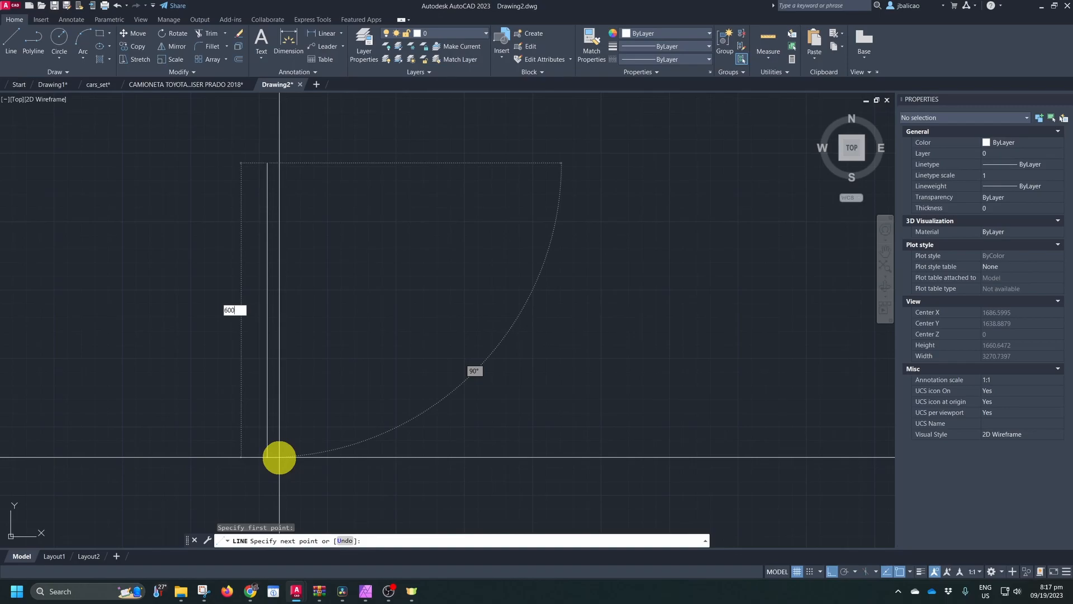
text(600)
key(Return)
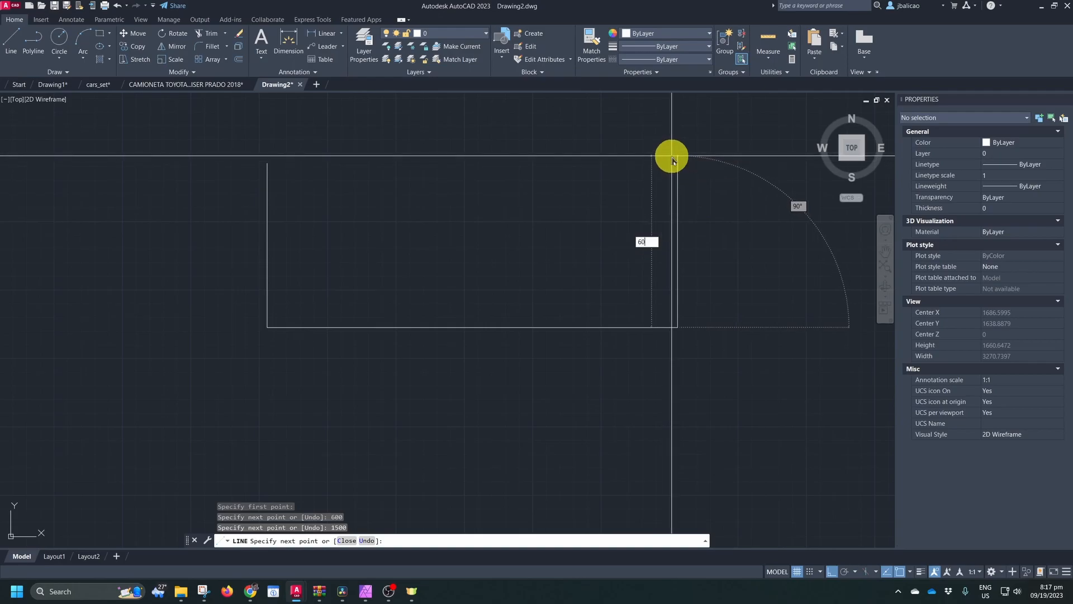
text(600)
key(Return)
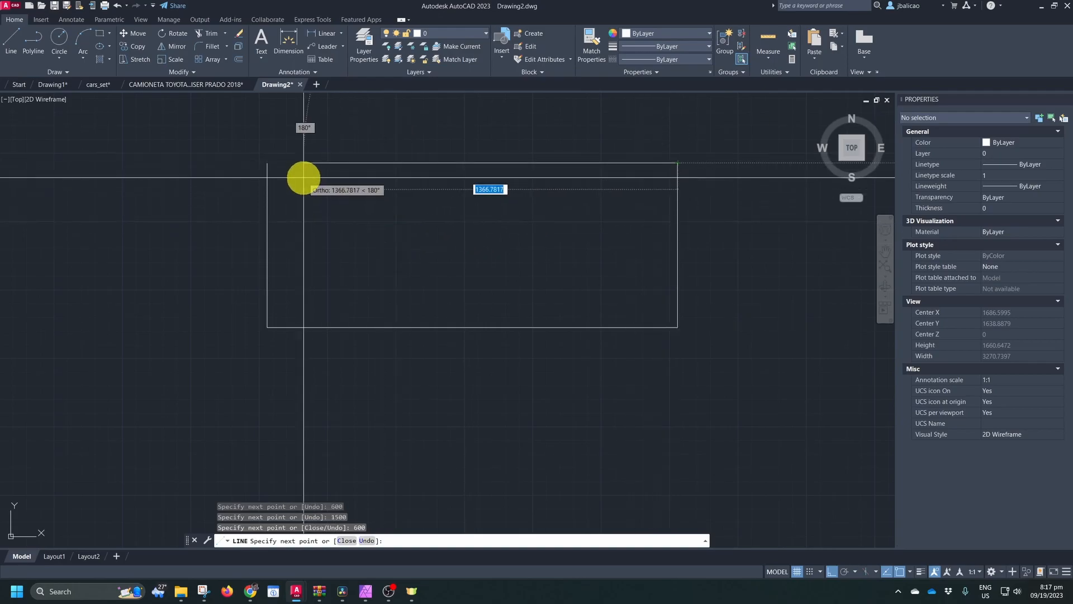
text(C)
key(Return)
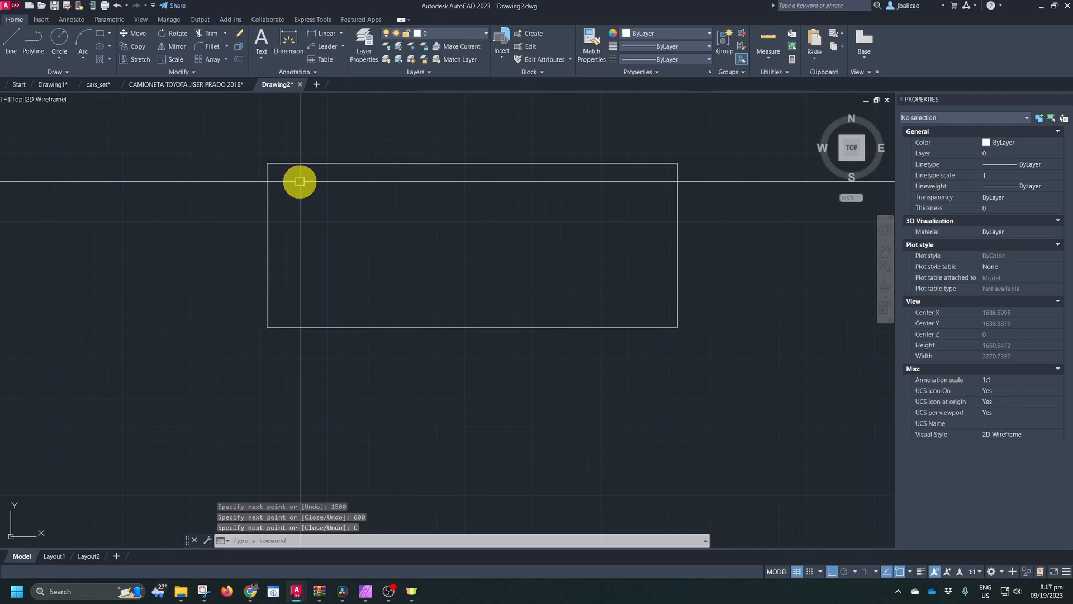
Offset the rectangle's left and right edges outward by 150 each
scroll(401, 196, up, 2)
scroll(401, 197, down, 2)
middle_drag(395, 211, 402, 230)
click(285, 271)
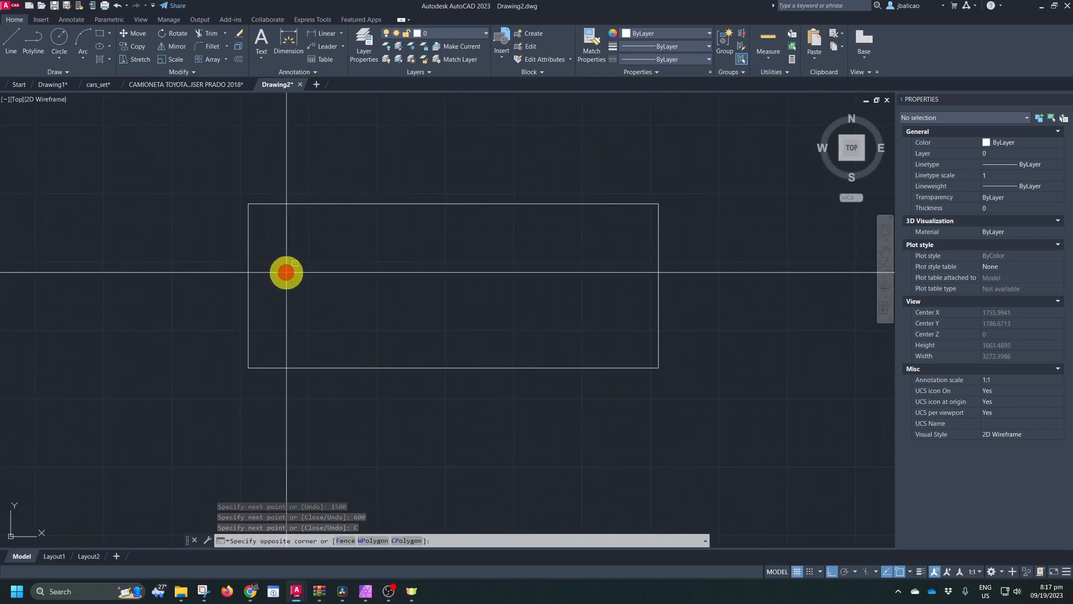
click(215, 269)
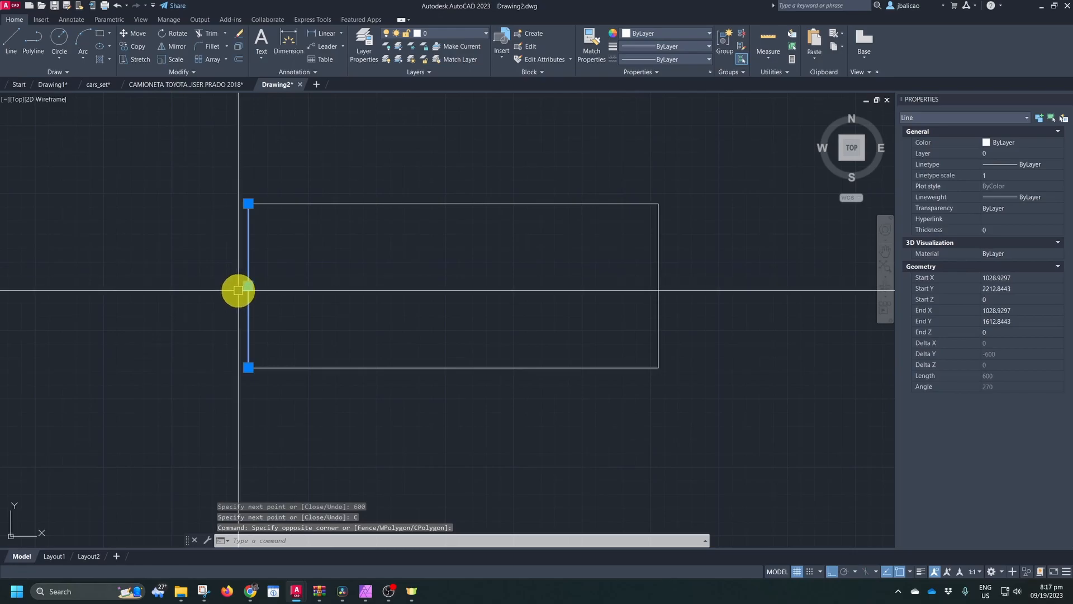
text(o)
key(Return)
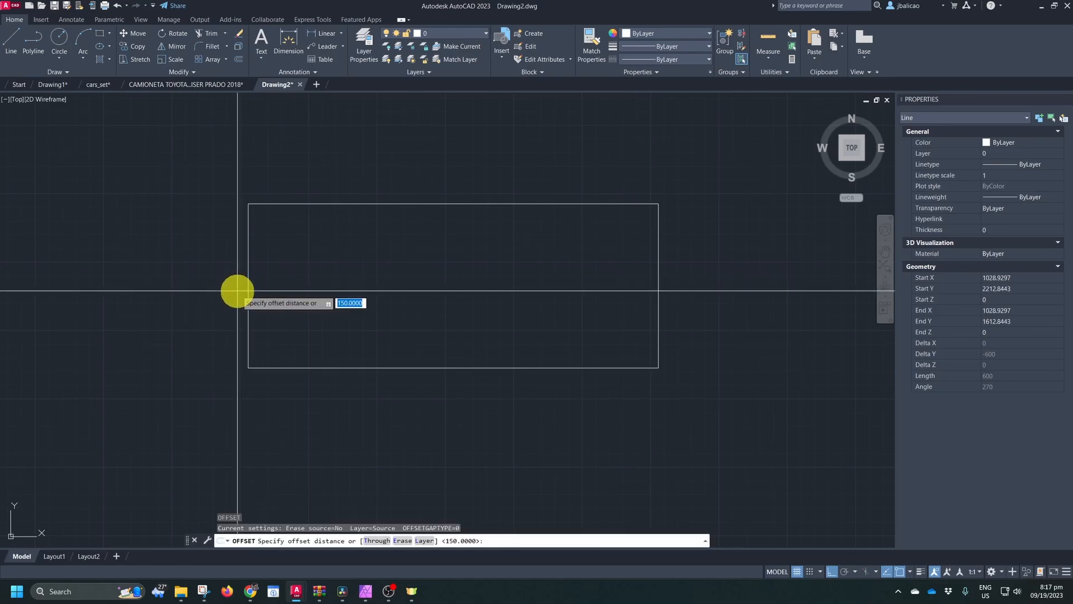
text(150)
key(Return)
click(157, 314)
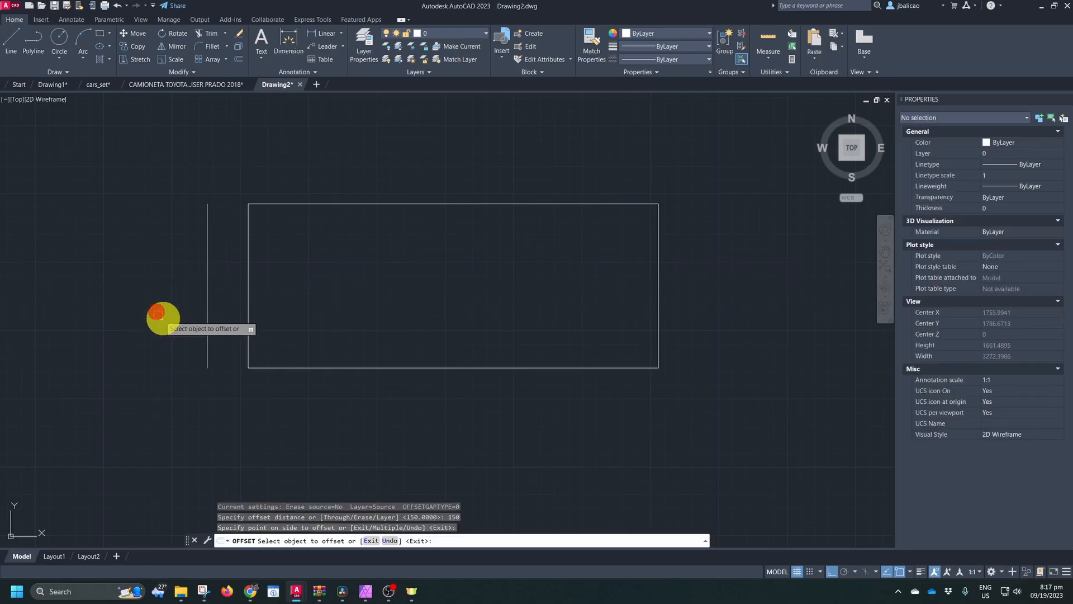
click(659, 294)
click(698, 293)
key(Escape)
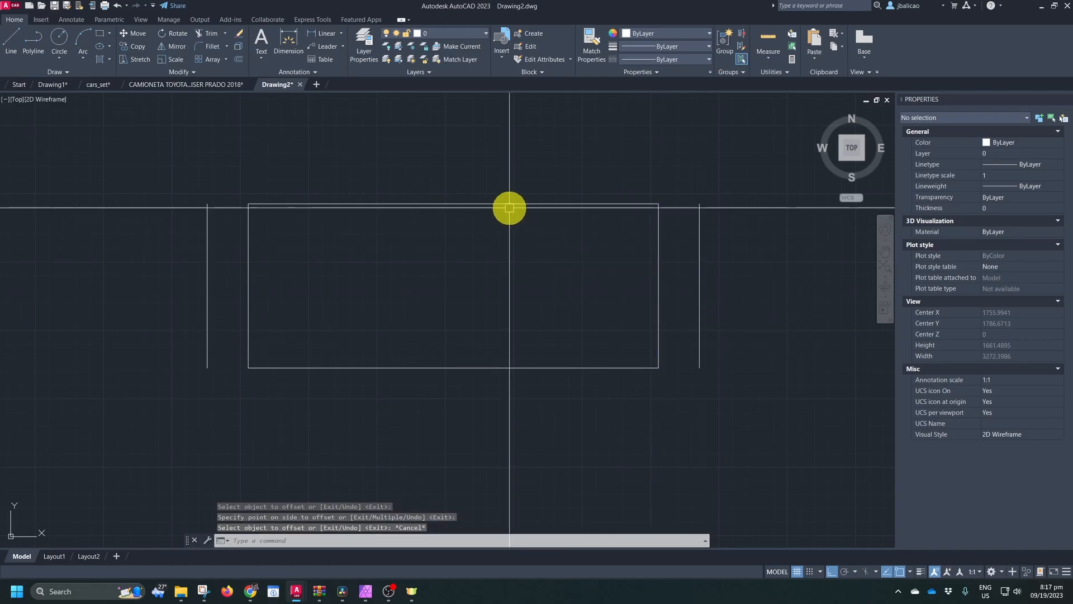
Offset the rectangle's top edge upward by 100
click(509, 205)
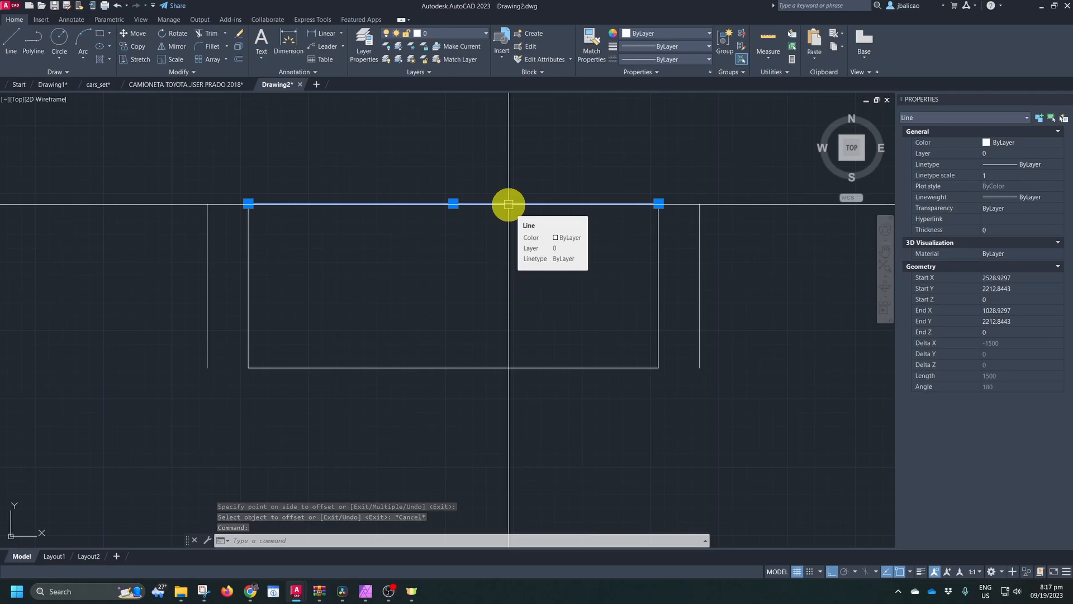
key(space)
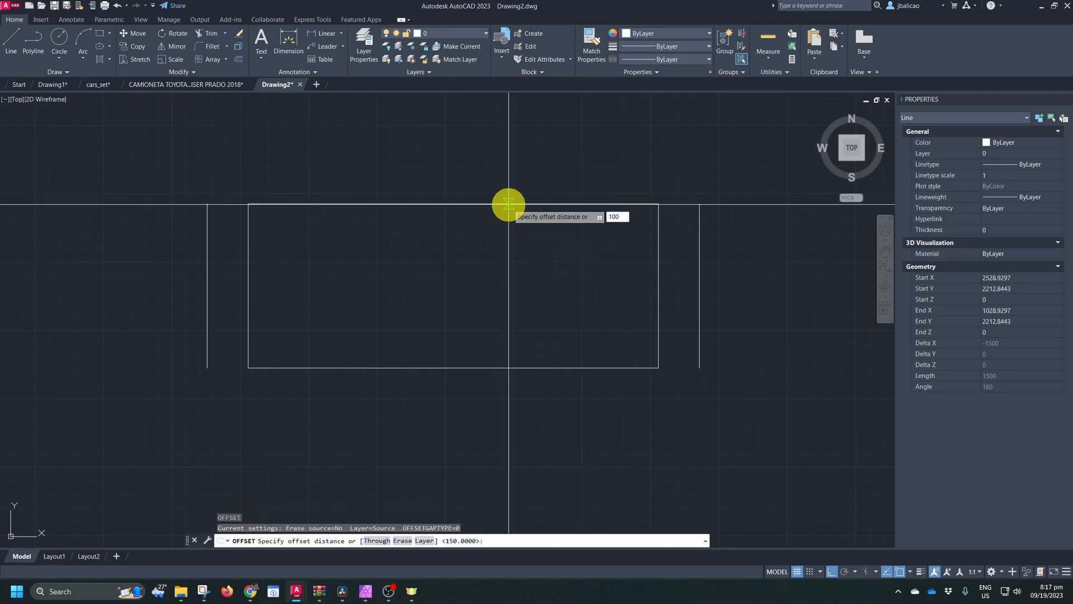
key(Return)
click(509, 204)
click(481, 134)
middle_drag(472, 158, 459, 184)
key(Escape)
key(Escape)
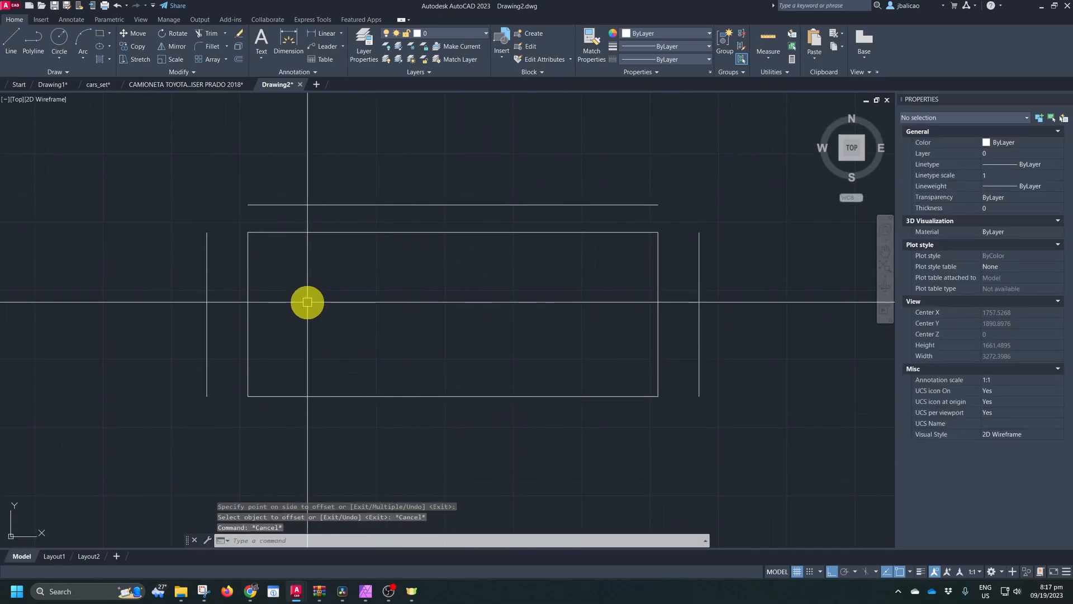
Extend the rectangle's top edge to both outer side lines and join those side lines to the uppermost line with radius 0 fillets
key(Return)
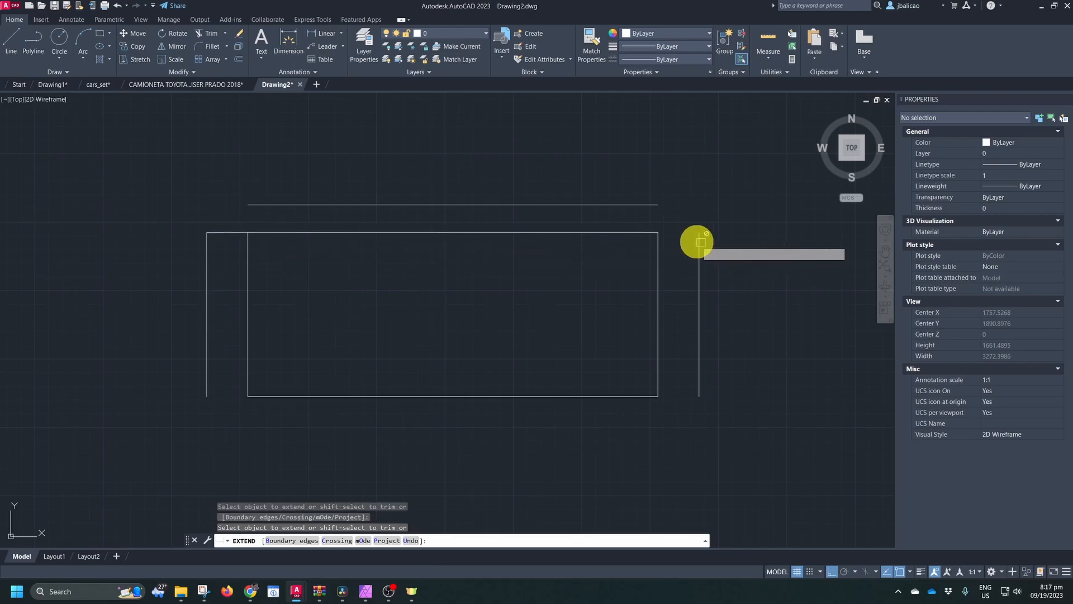
key(Escape)
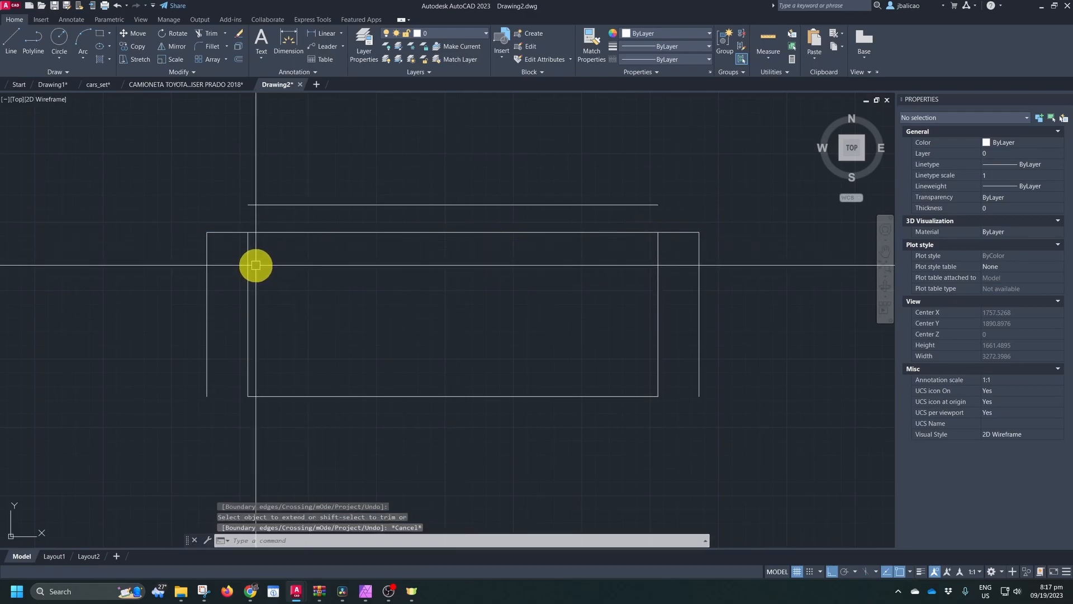
text(f)
key(Return)
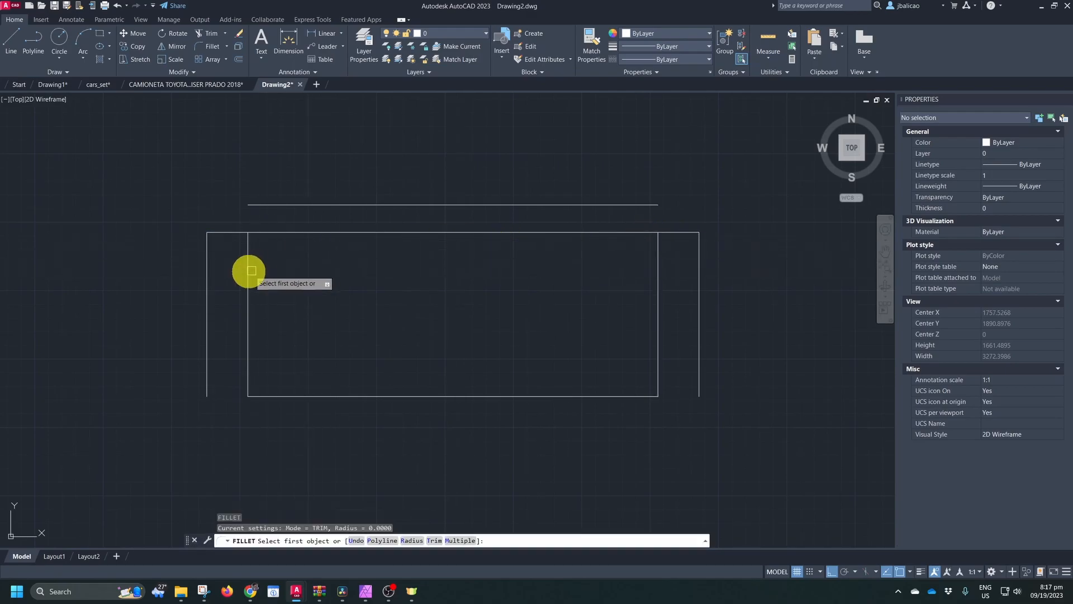
click(207, 260)
click(253, 206)
key(Return)
click(657, 252)
key(Escape)
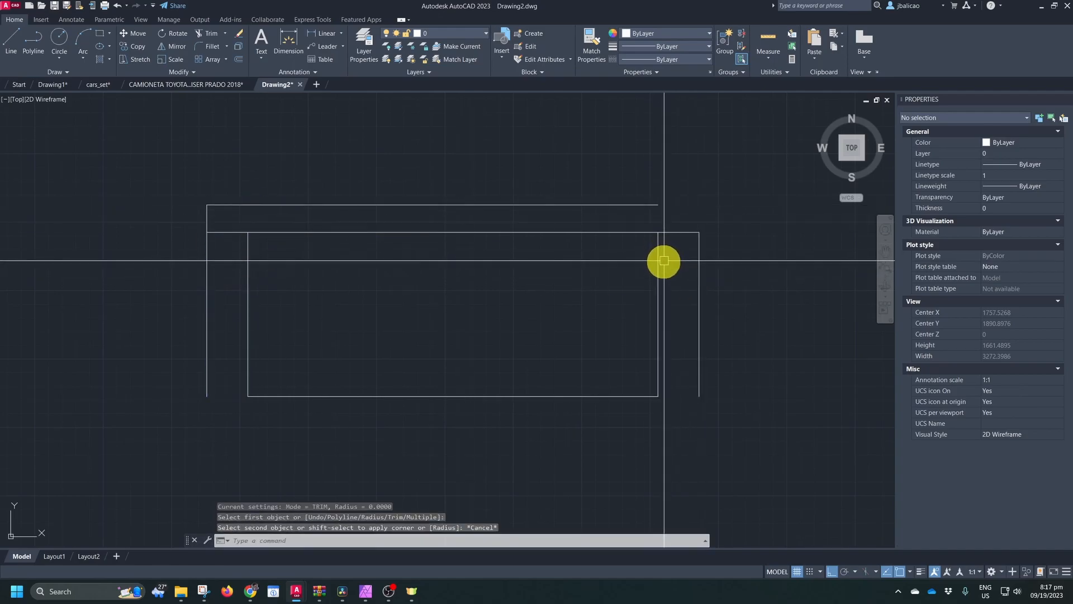
key(Return)
click(698, 260)
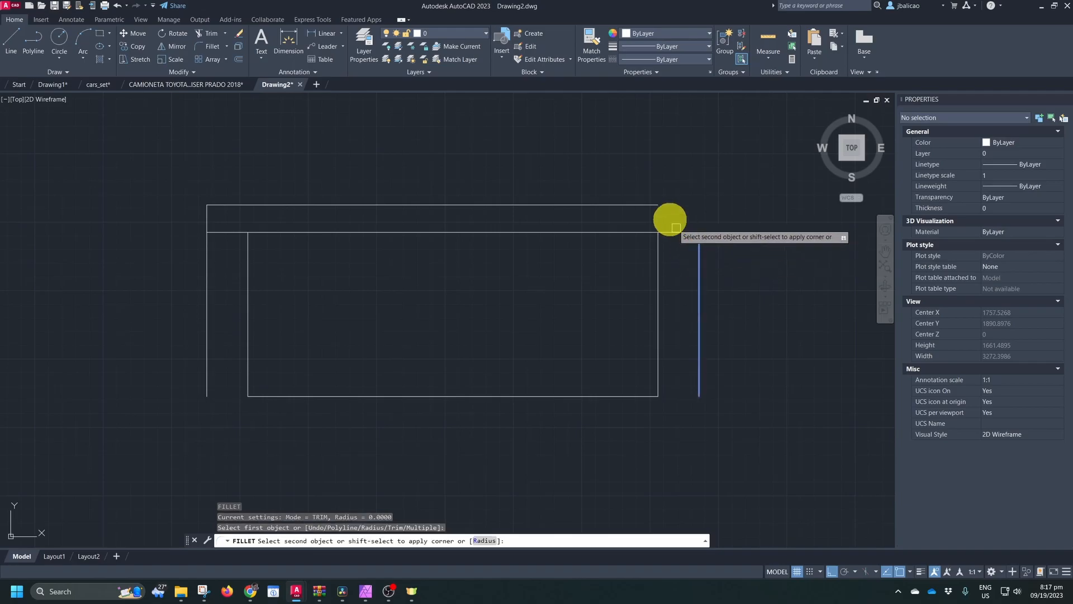
click(660, 203)
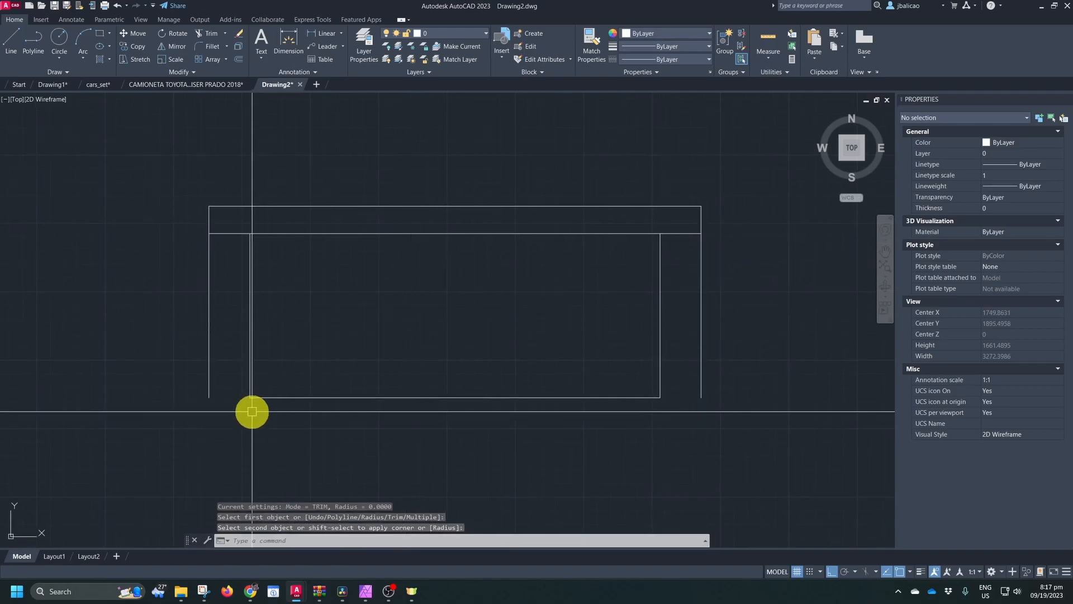
Draw lines closing the open lower ends of the left and right armrests
middle_drag(250, 410, 280, 383)
text(l)
key(Return)
click(278, 371)
key(Return)
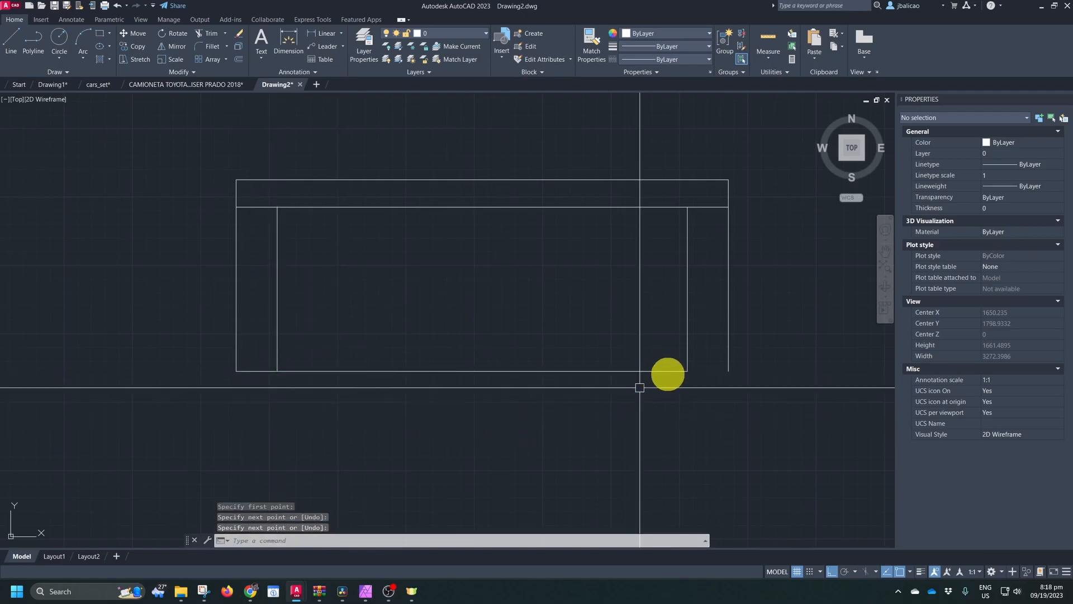
key(Return)
click(686, 371)
click(727, 373)
middle_drag(635, 405, 573, 410)
key(Escape)
Draw a vertical line dividing the seat, from the midpoint of its back edge to its front edge
middle_drag(420, 362, 466, 370)
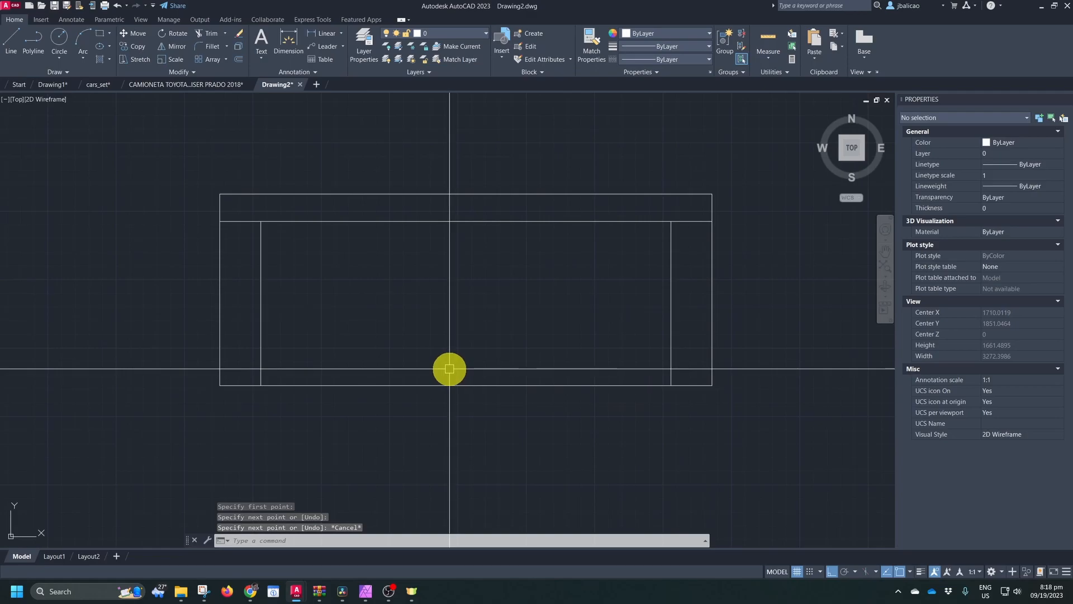
key(Return)
click(466, 220)
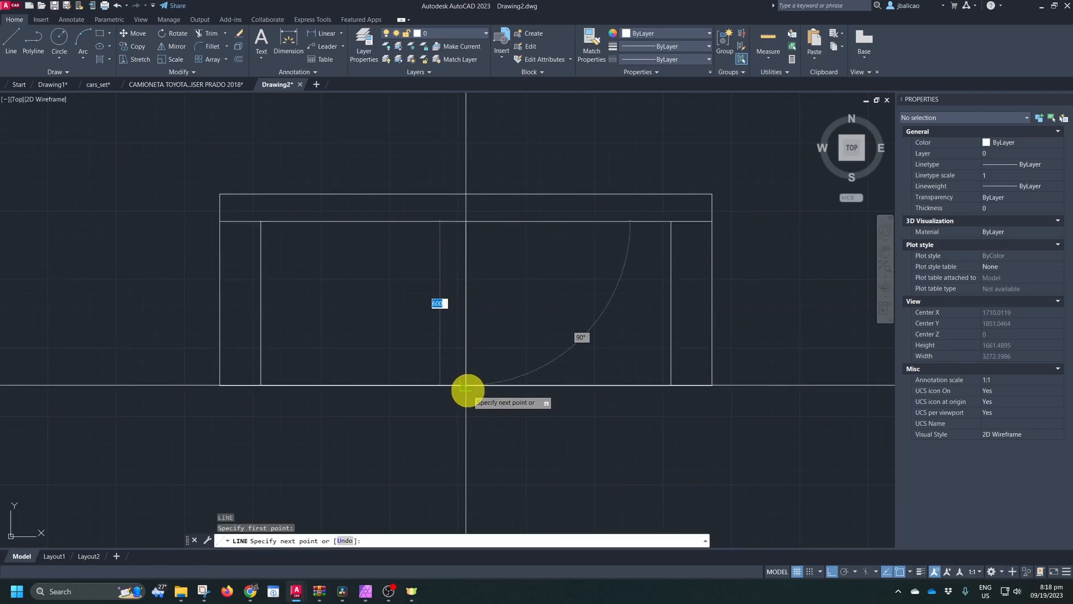
click(466, 385)
key(Escape)
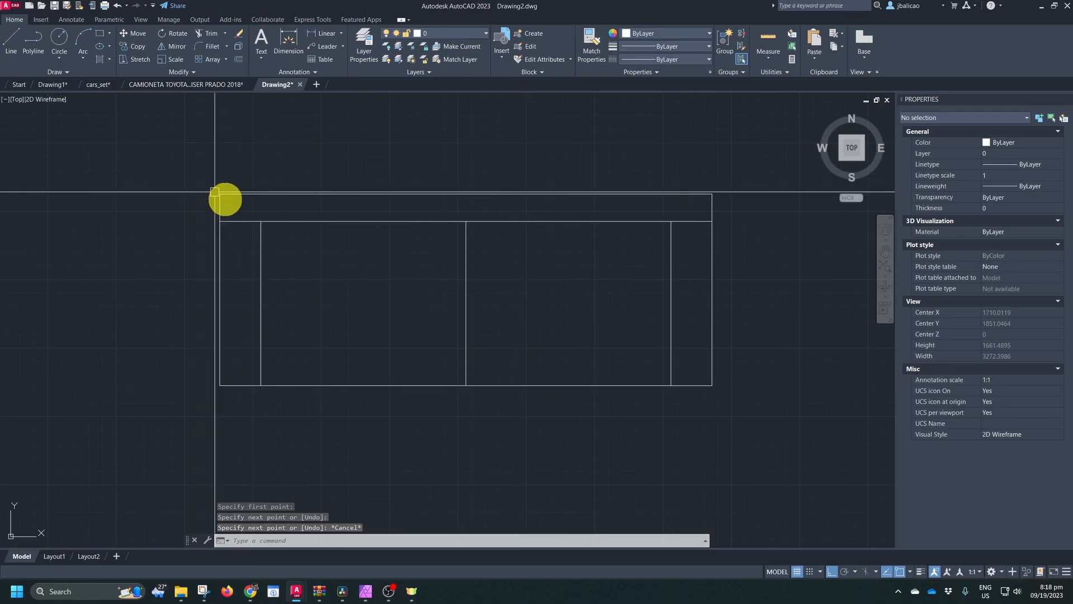
Fillet the two upper outer corners of the sofa outline with a radius of 30
text(f)
key(Return)
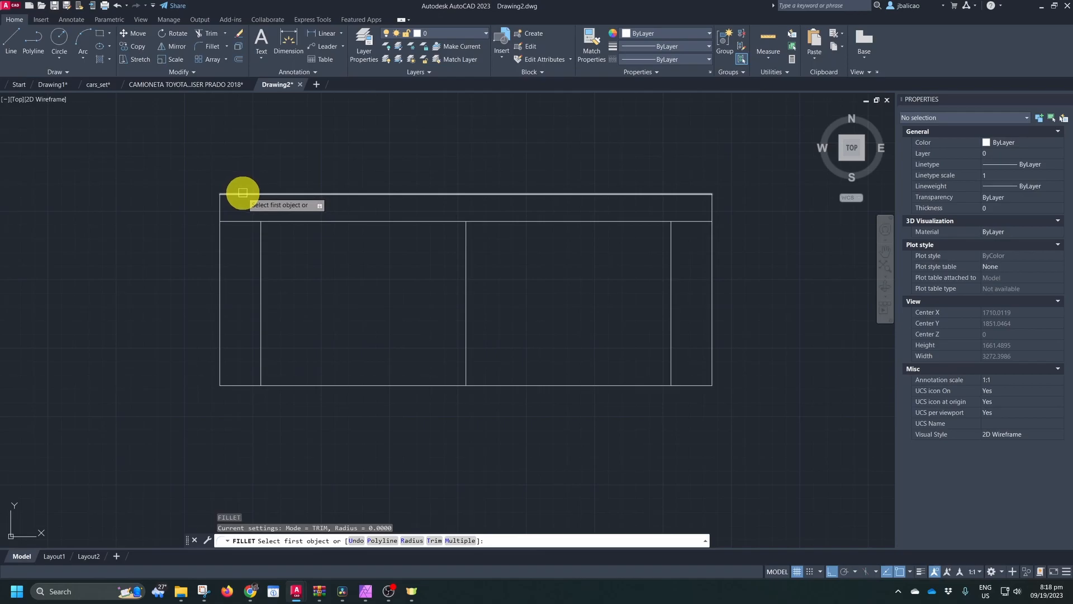
text(R)
key(Return)
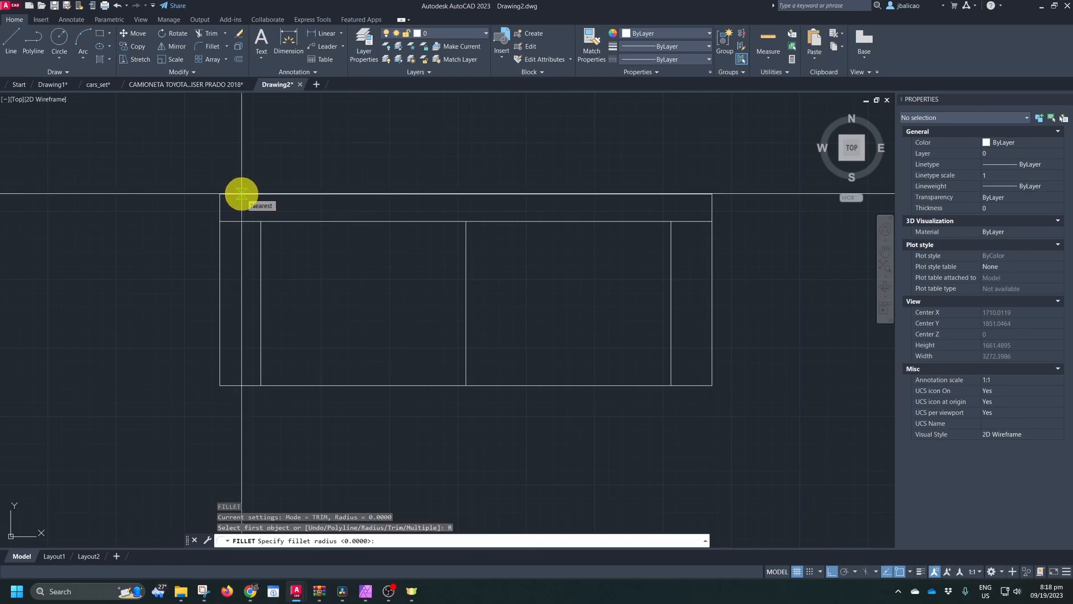
text(30)
key(Return)
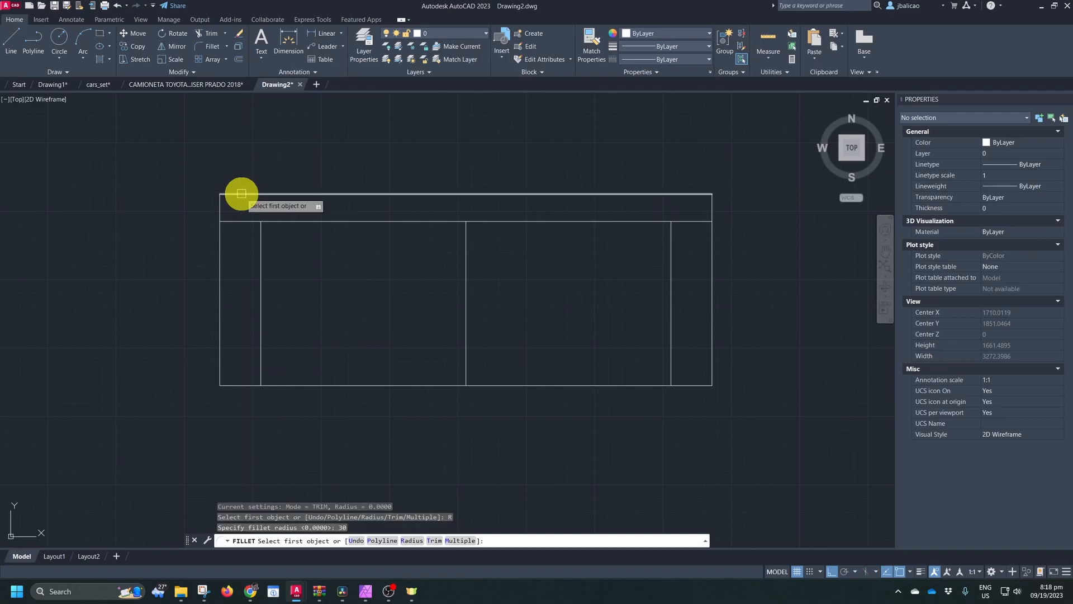
click(241, 194)
click(222, 203)
key(Return)
click(700, 194)
click(710, 208)
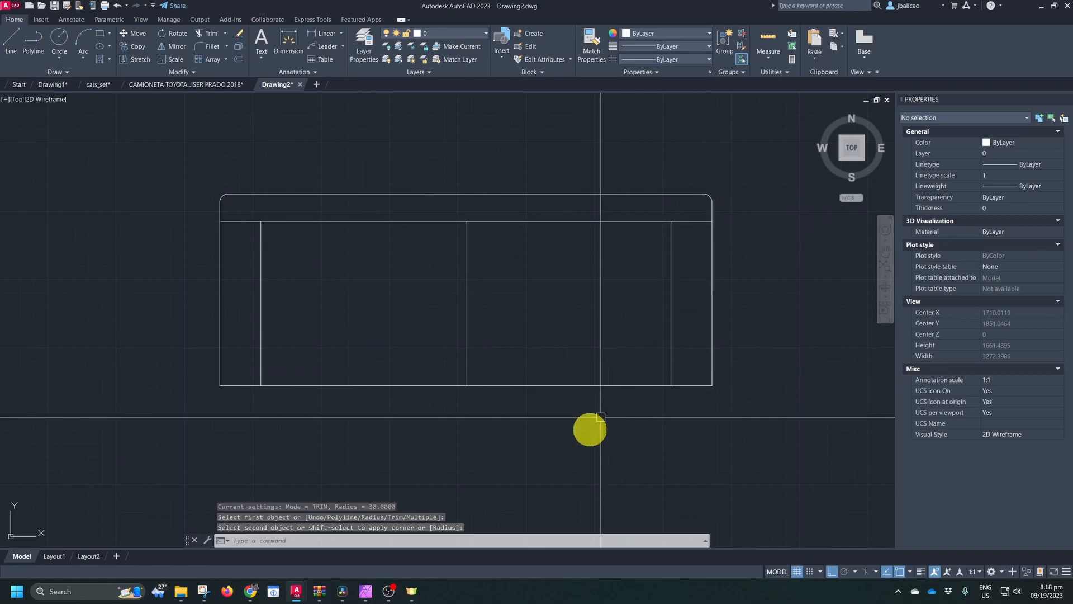
Fillet the two lower outer corners of the armrests with radius 30
key(Return)
click(220, 368)
click(232, 385)
key(Return)
click(712, 371)
click(697, 385)
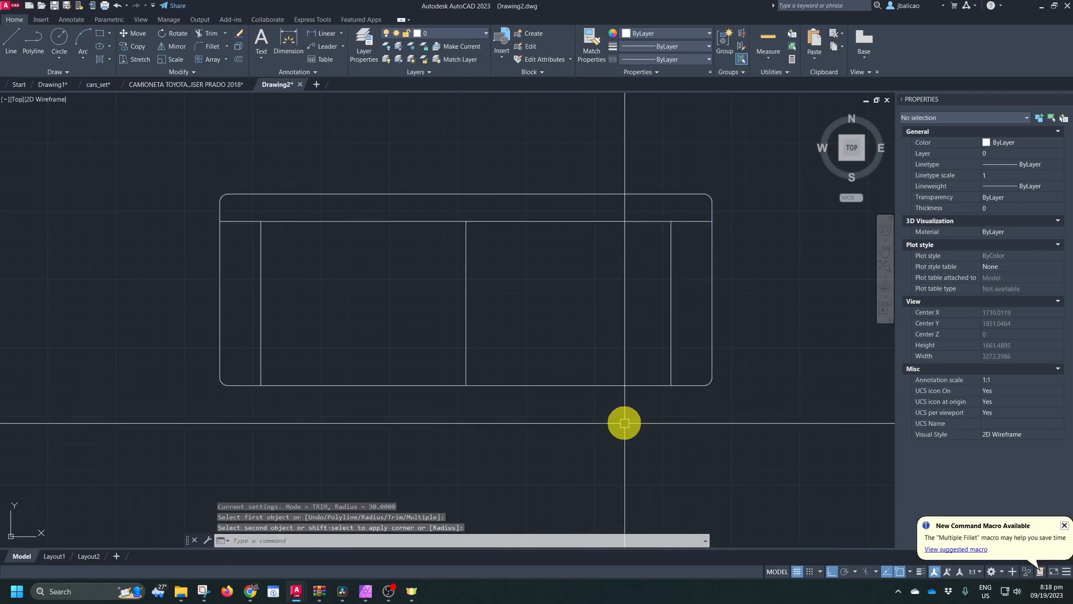
Fillet the lower end of the right armrest's inner line with radius 30 towards both the seat and the armrest
key(Return)
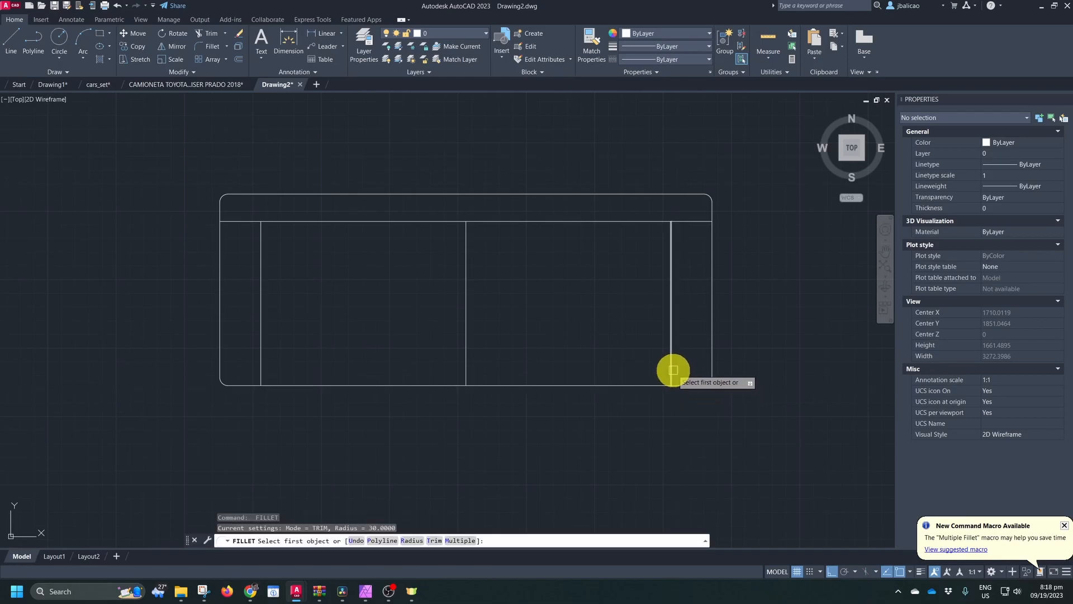
click(672, 368)
click(654, 384)
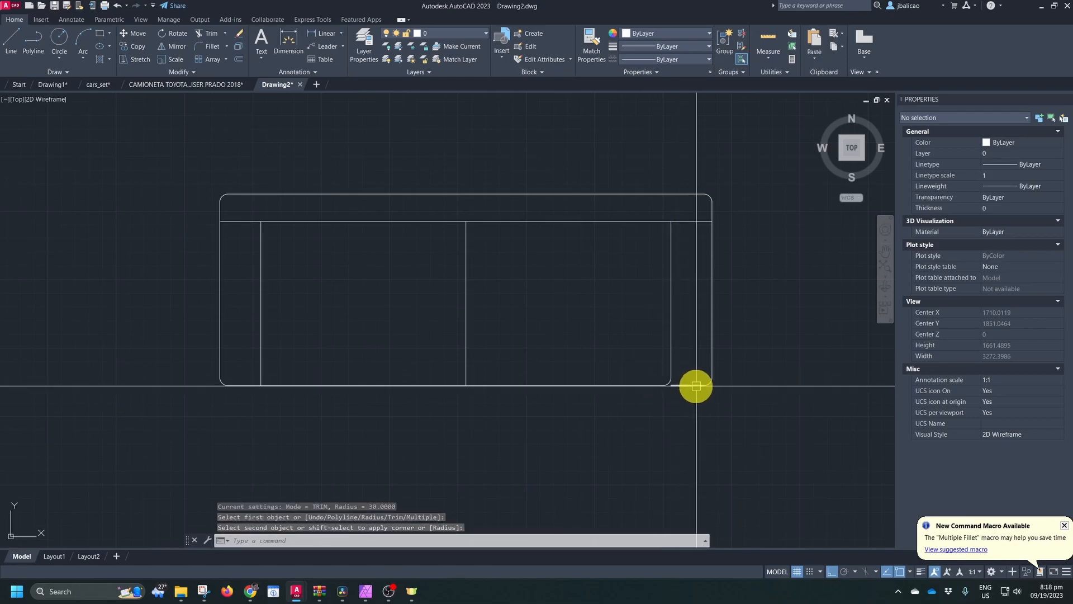
key(Return)
click(671, 371)
click(680, 384)
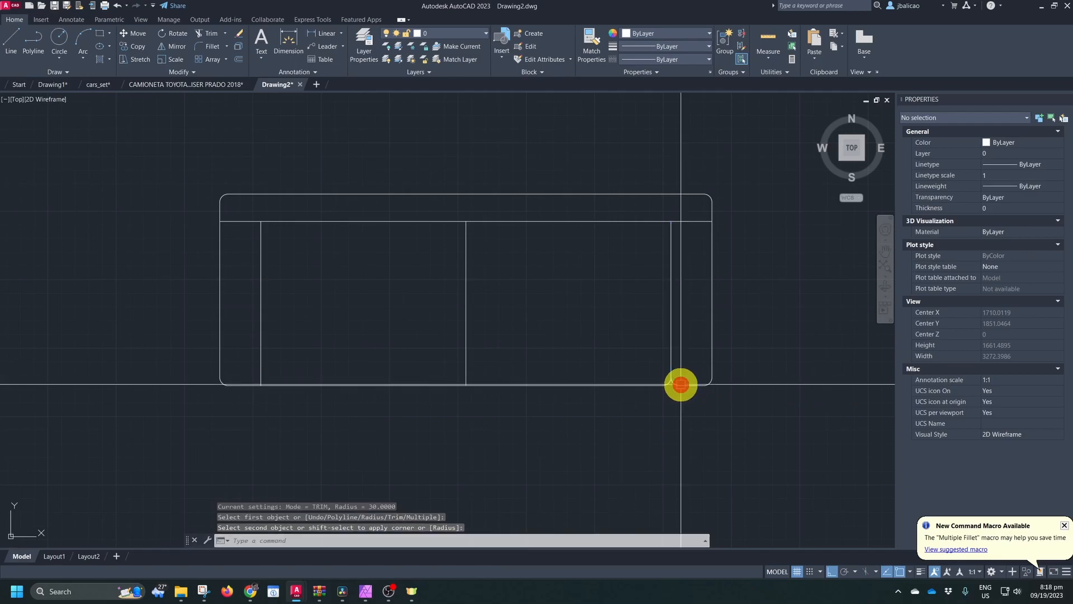
Fillet the lower end of the left armrest's inner line with radius 30 towards both the armrest and the seat
middle_drag(486, 413, 507, 407)
key(Return)
click(275, 366)
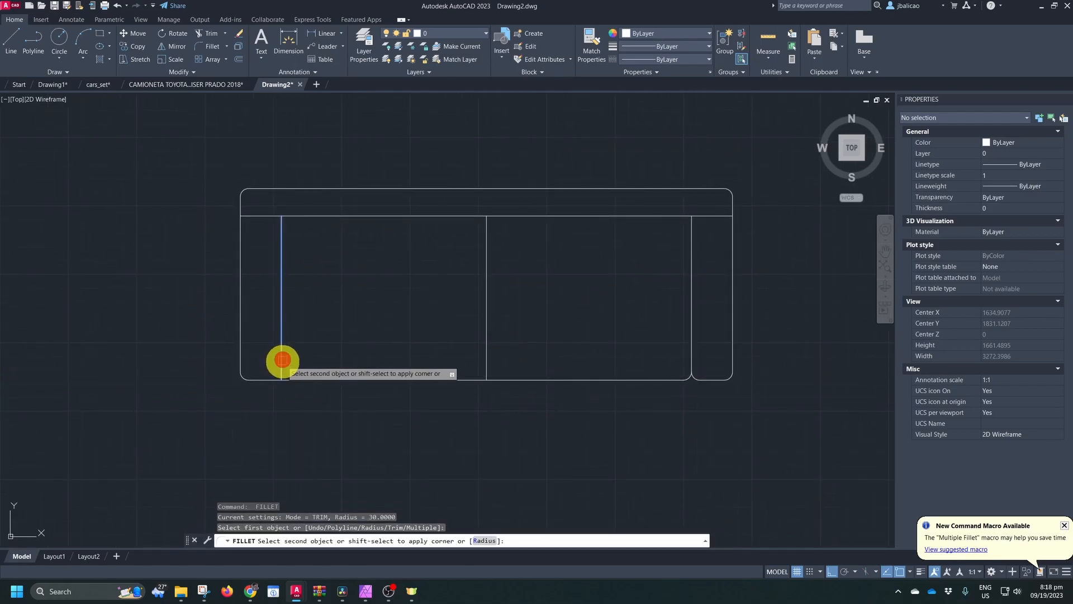
click(268, 377)
key(Return)
click(280, 351)
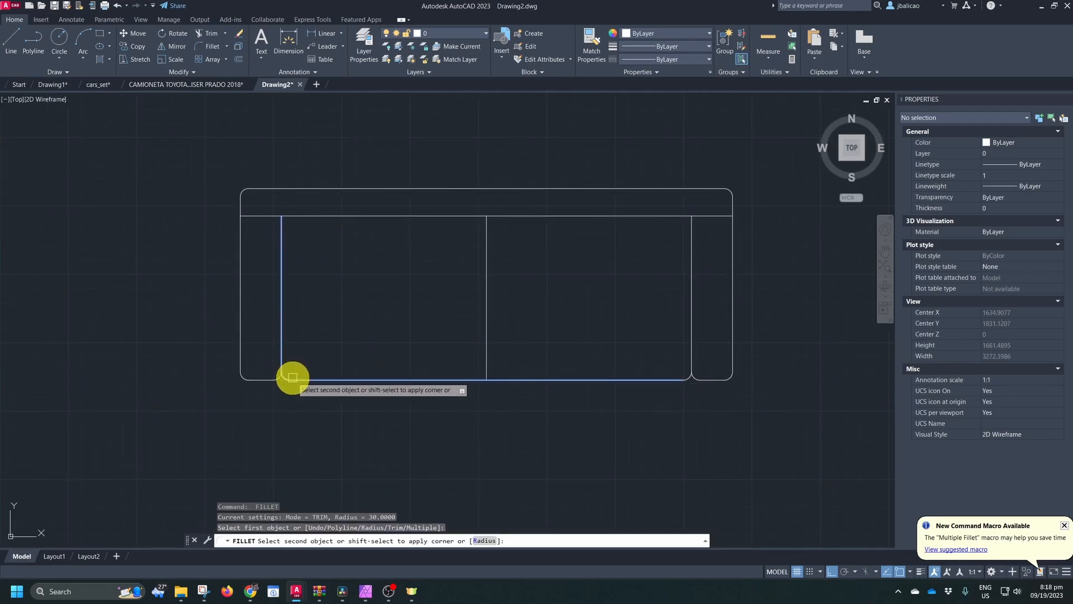
click(292, 377)
Fillet the seat's centre line with the front edge of the right cushion at radius 30
key(Return)
middle_drag(486, 408, 455, 403)
click(443, 360)
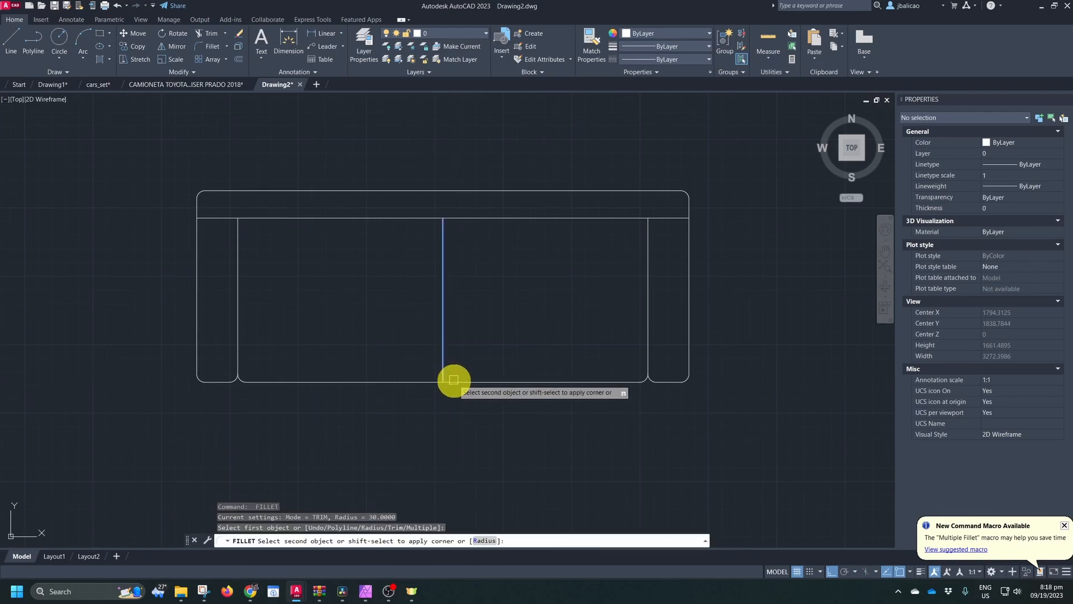
click(453, 379)
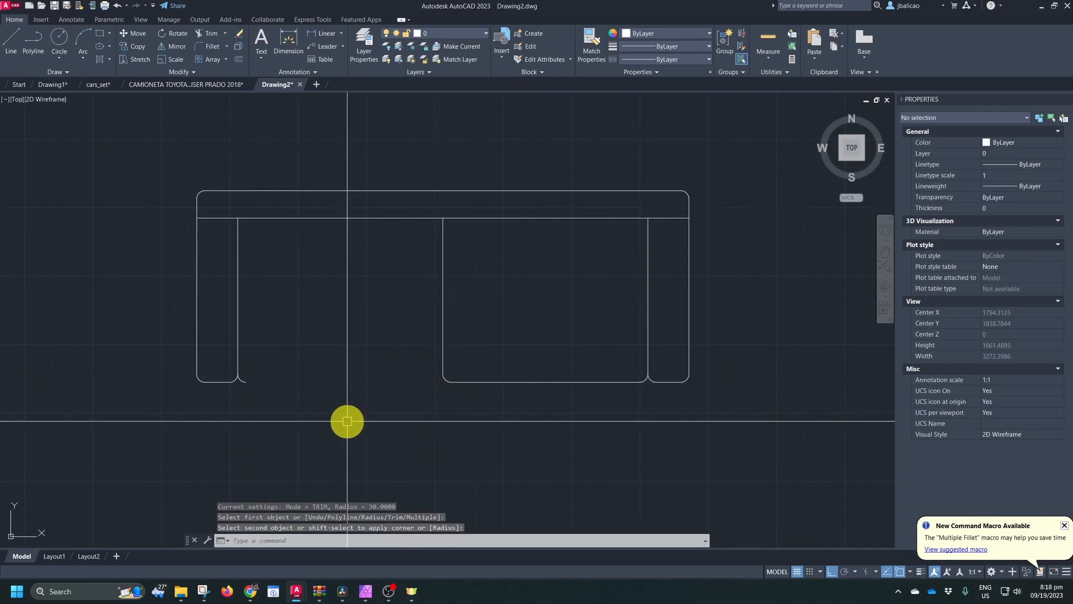
Draw a horizontal line for the left cushion's front edge, from the armrest-side corner arc to just short of the seat's centre line
text(l)
key(Return)
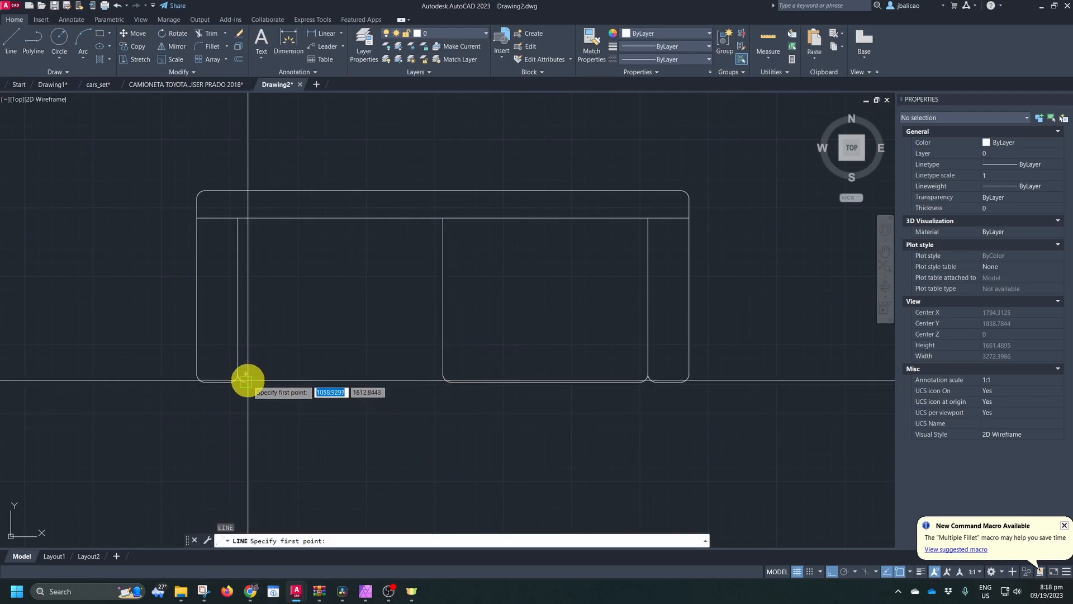
click(247, 380)
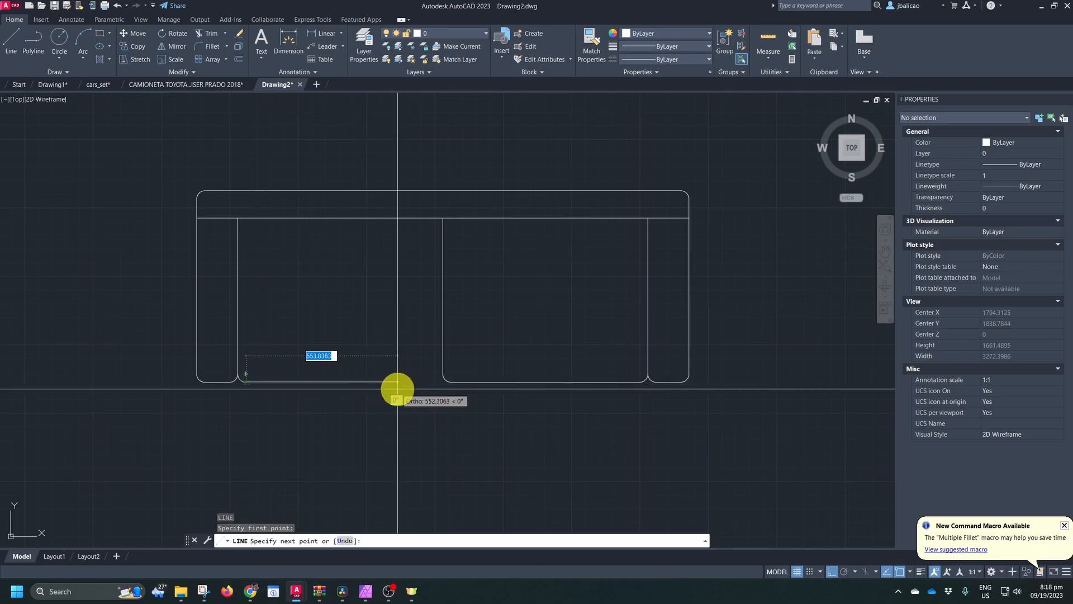
click(422, 413)
key(Escape)
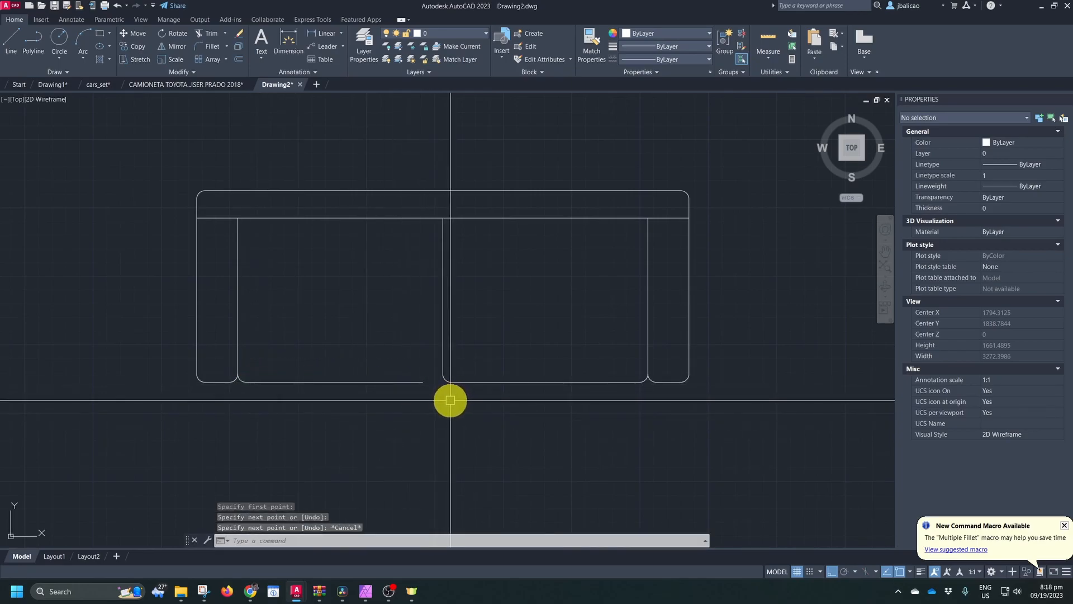
Fillet the seat's centre line with the left cushion's front edge at radius 30
text(f)
key(Return)
click(445, 358)
click(414, 382)
middle_drag(375, 338, 395, 367)
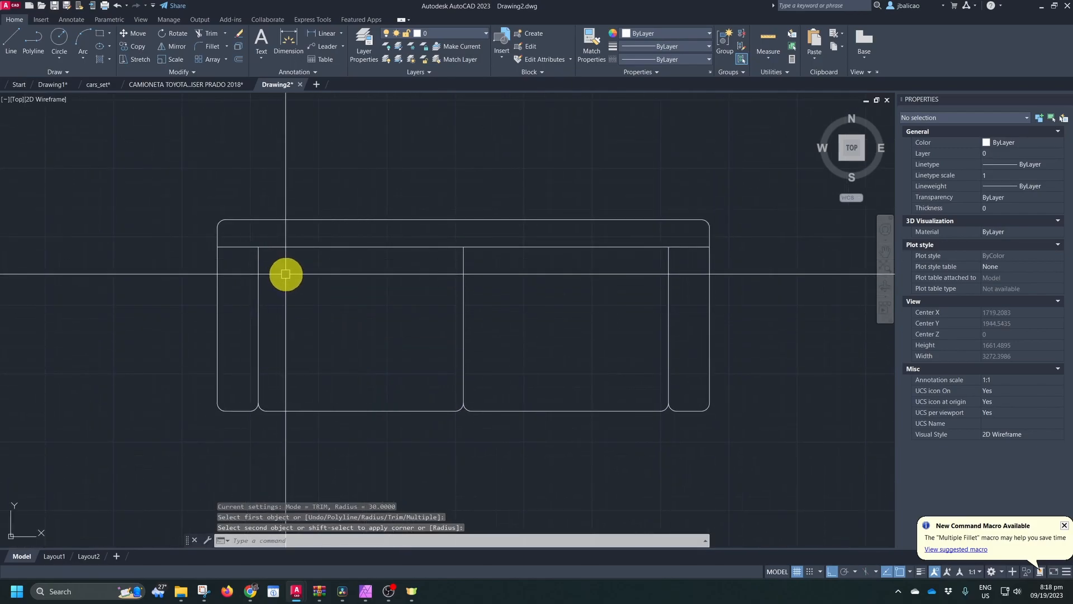
Fillet the two lower outer corners of the backrest with radius 30
key(Return)
click(228, 246)
click(217, 240)
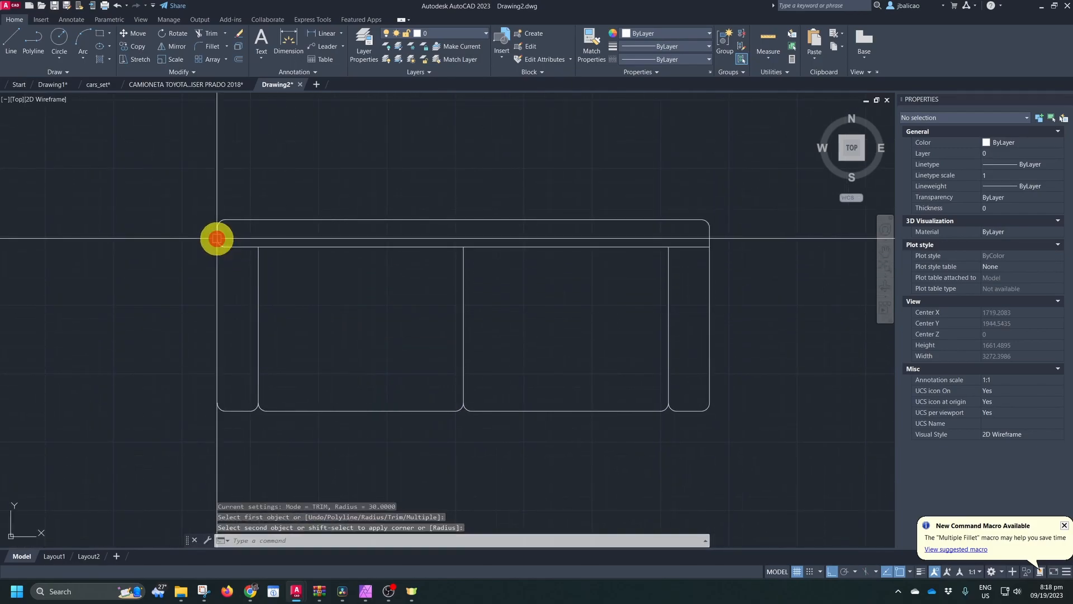
key(Return)
click(703, 247)
click(709, 239)
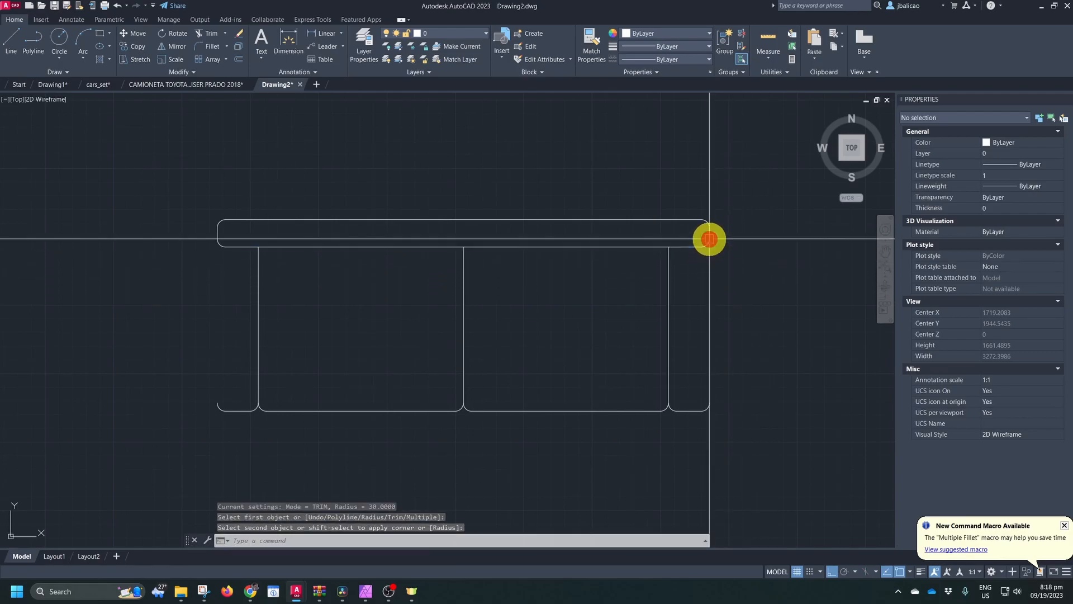
Draw the right armrest's missing outer line, 600 long, from its lower corner arc up to the backrest's end
text(l)
key(Return)
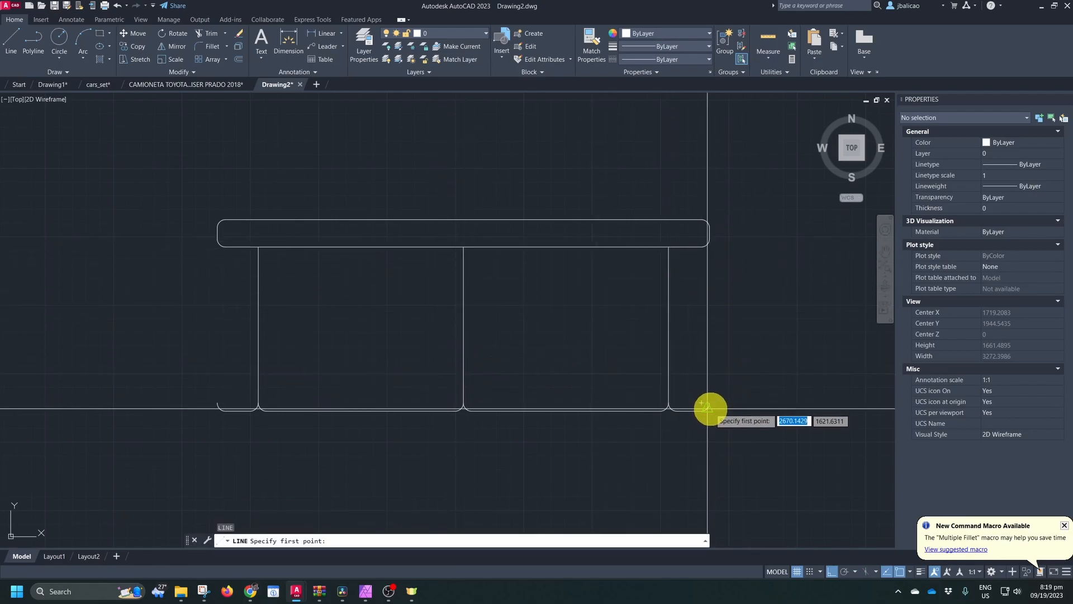
click(709, 402)
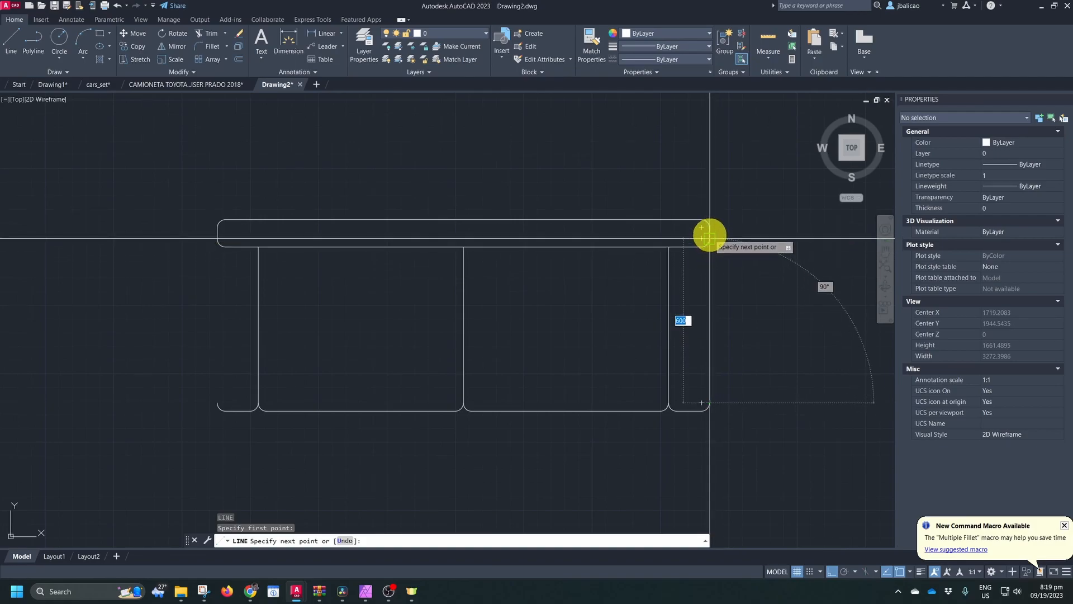
click(709, 240)
key(Return)
Draw the left armrest's missing outer line, 600 long, from its lower corner arc up to the backrest's end
key(Return)
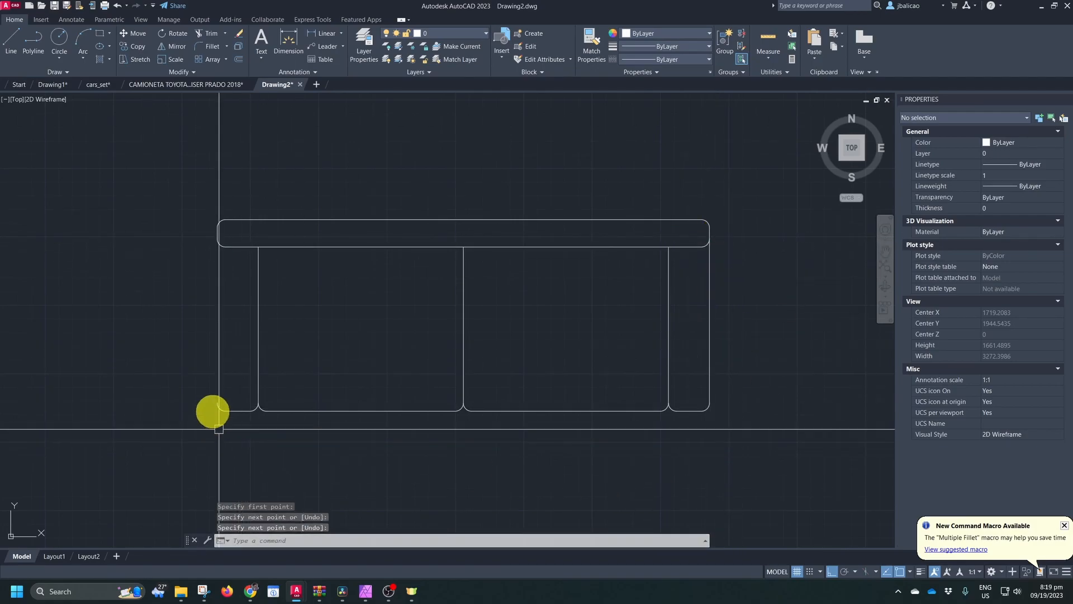
click(217, 402)
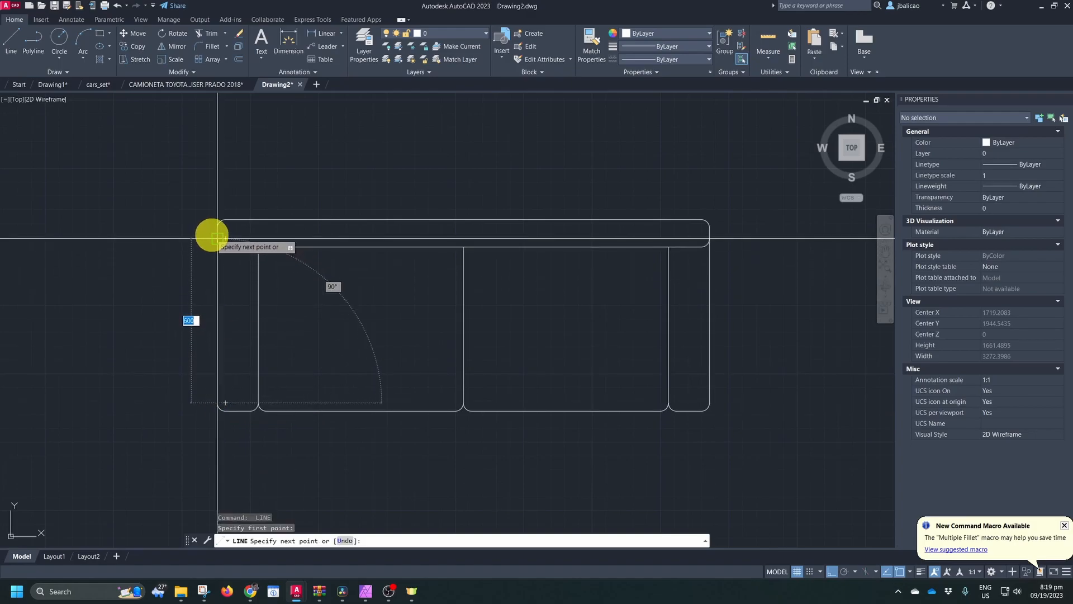
key(Escape)
scroll(477, 324, down, 4)
scroll(477, 291, up, 4)
scroll(477, 291, down, 2)
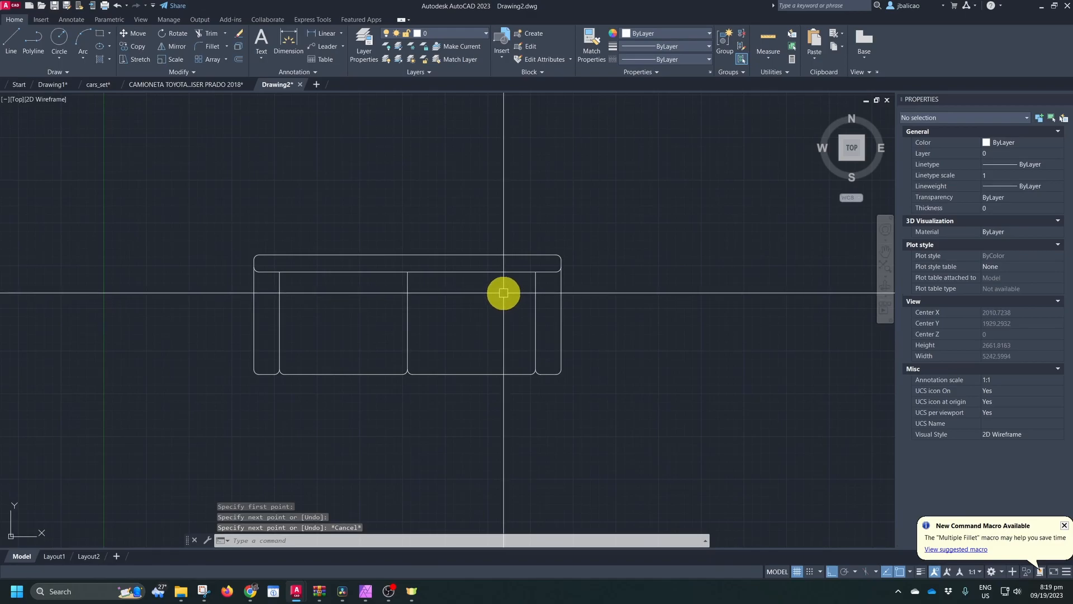
middle_drag(473, 305, 446, 283)
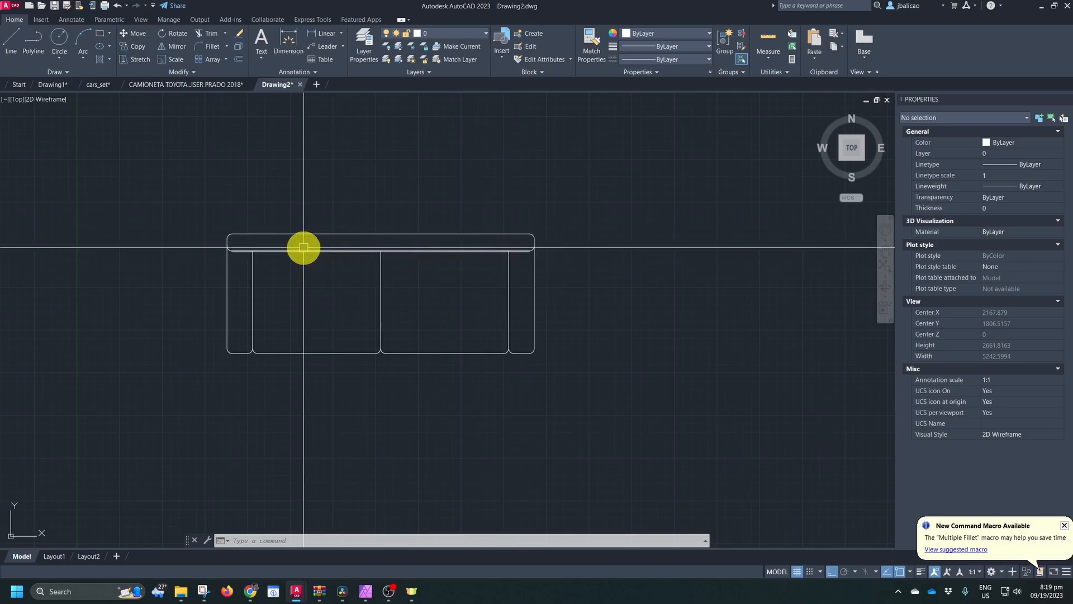
Erase the right cushion's front edge together with the fillet arcs at both of its ends
click(506, 402)
click(409, 341)
key(Escape)
click(362, 315)
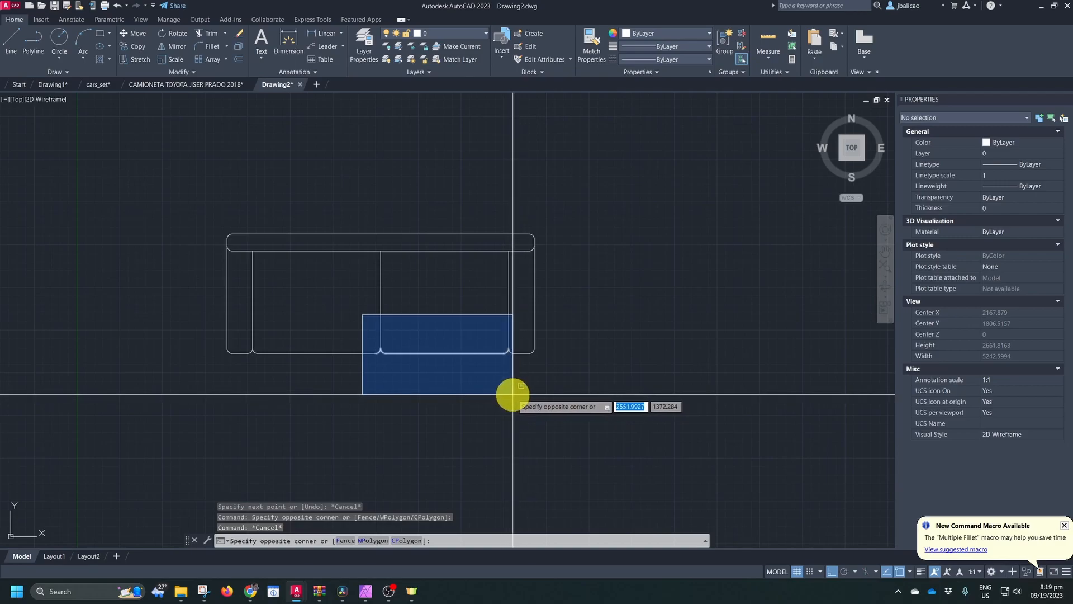
click(510, 392)
scroll(492, 385, up, 4)
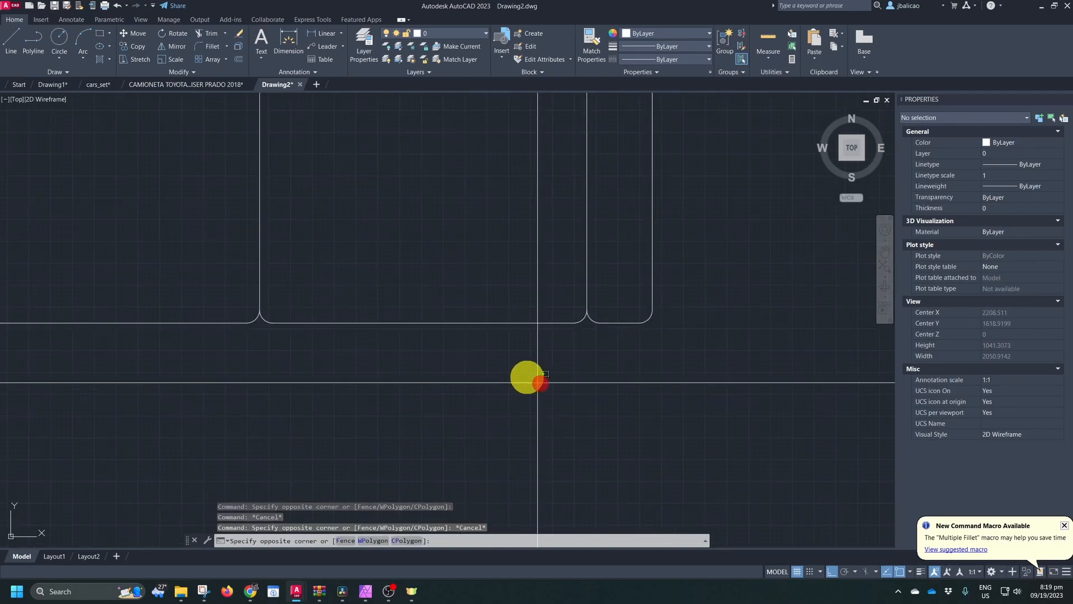
text(e)
key(Return)
click(270, 320)
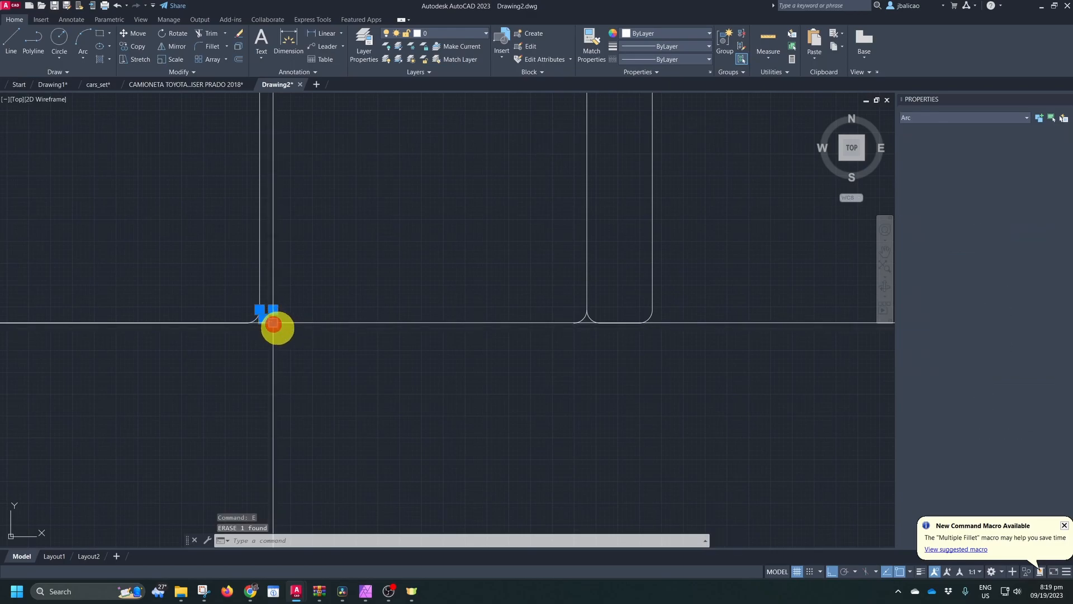
key(space)
click(577, 322)
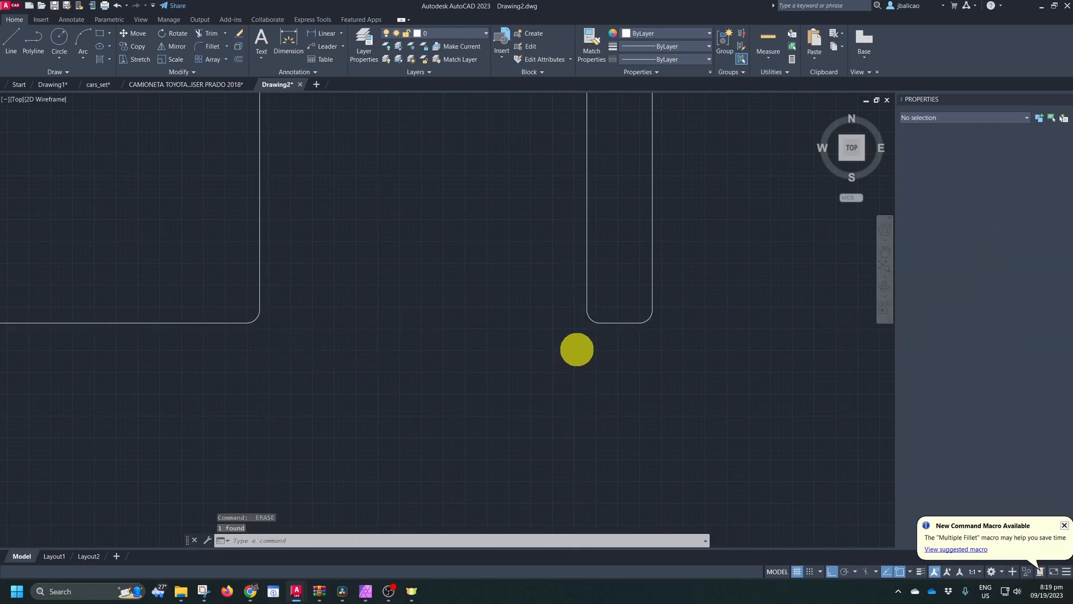
Erase the centre line that divides the two seat cushions
scroll(578, 358, down, 3)
click(456, 326)
click(441, 323)
key(Delete)
Move the right armrest and the backrest's rounded right end left against the end of the left cushion's corner arc
click(537, 211)
click(662, 450)
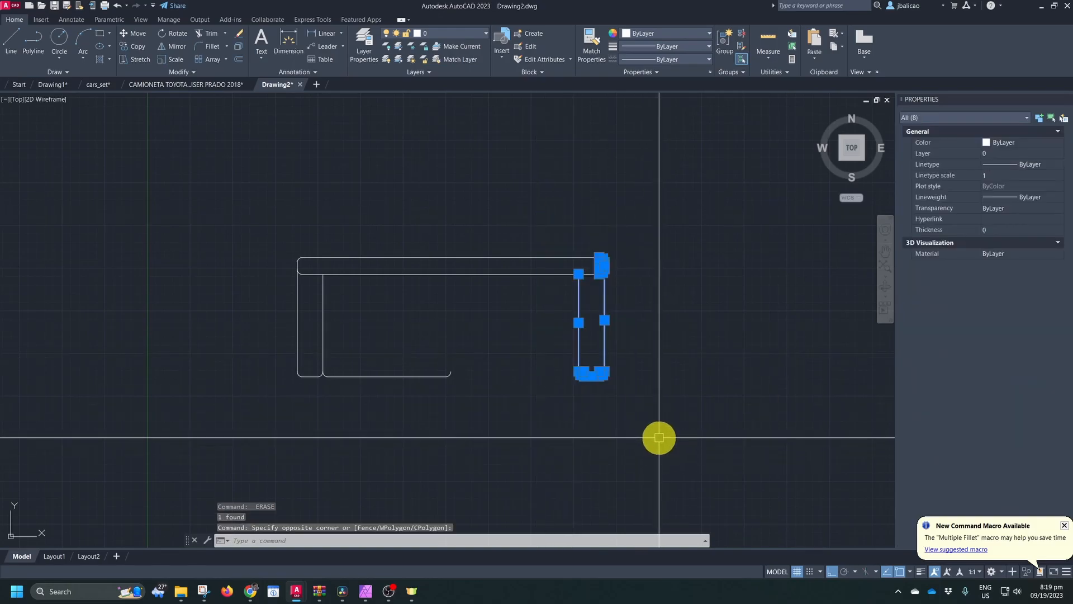
key(Return)
scroll(571, 371, up, 2)
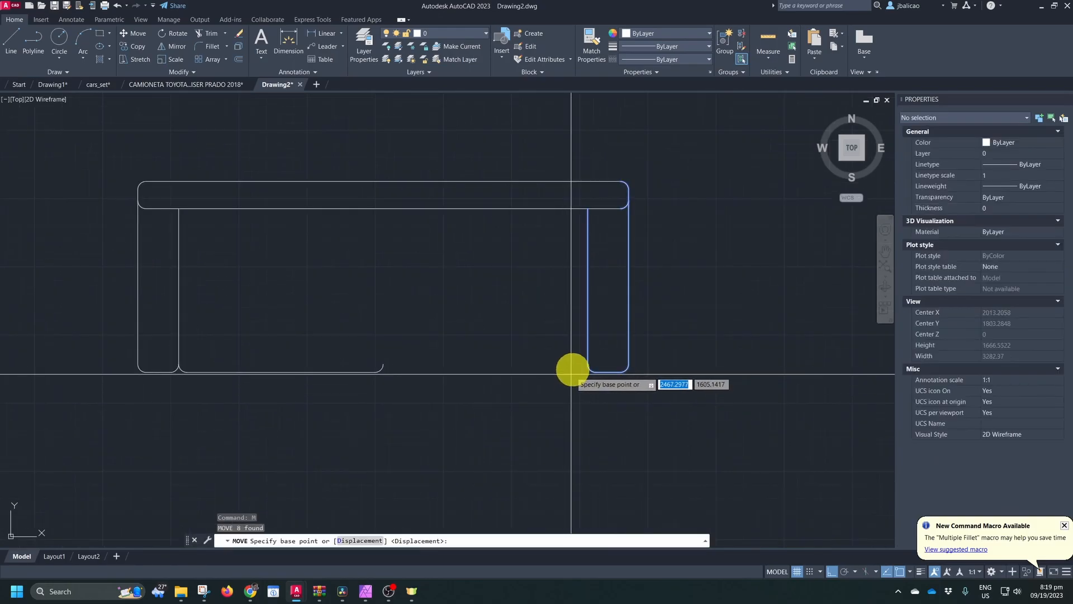
click(587, 364)
click(384, 367)
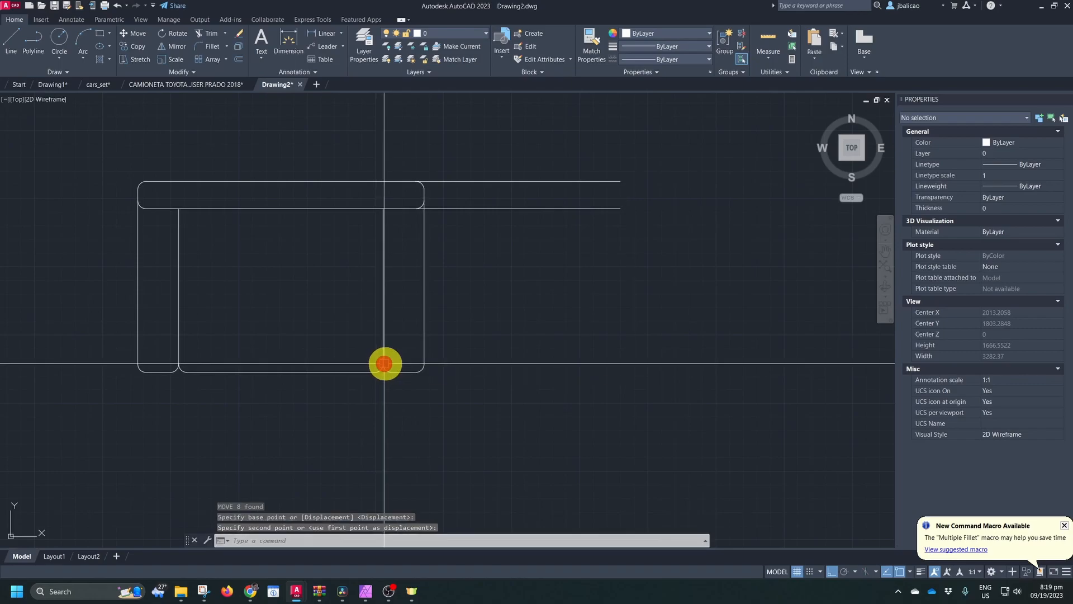
Trim the backrest's upper and lower lines where they run past its rounded right end
text(tr)
key(Return)
scroll(424, 201, up, 5)
click(398, 260)
scroll(440, 265, down, 2)
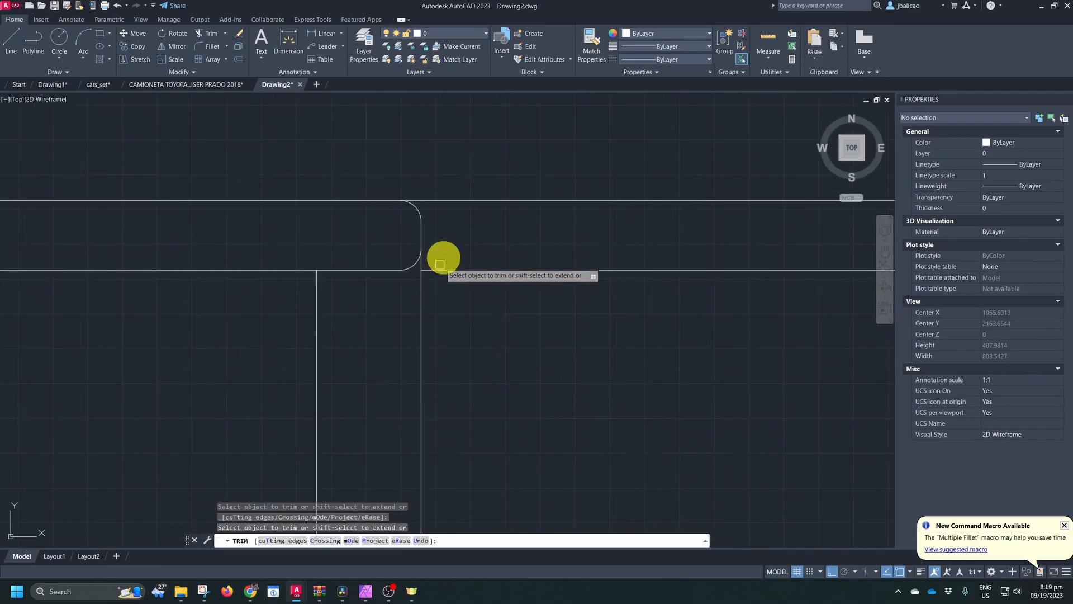
click(444, 199)
key(Escape)
Erase the leftover piece of the backrest's lower line beyond the right armrest
click(474, 287)
click(460, 238)
text(e)
key(Return)
scroll(482, 293, down, 5)
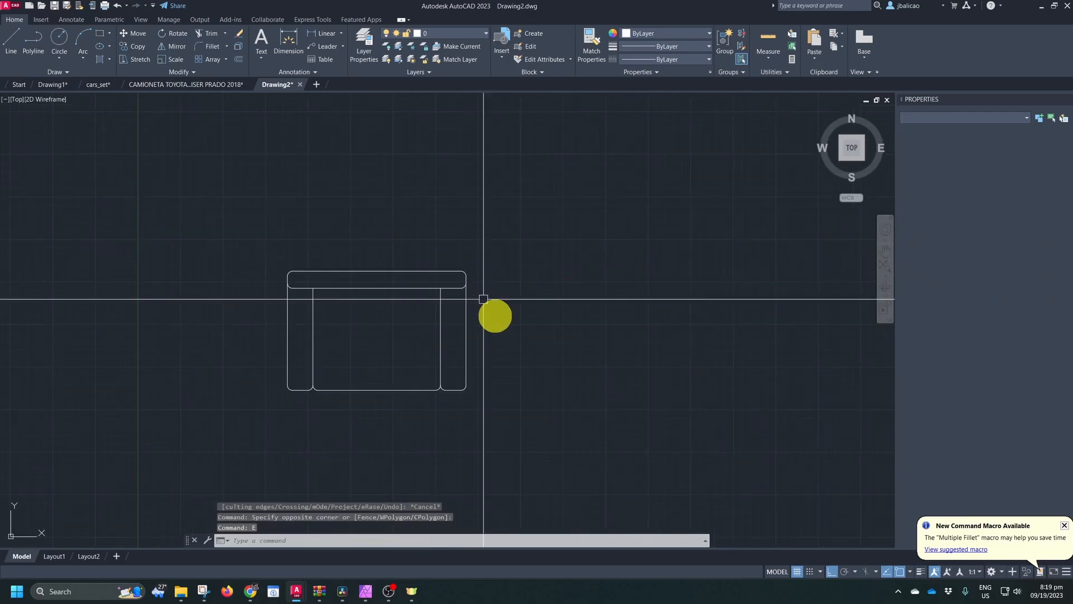
scroll(483, 313, down, 3)
scroll(498, 296, up, 3)
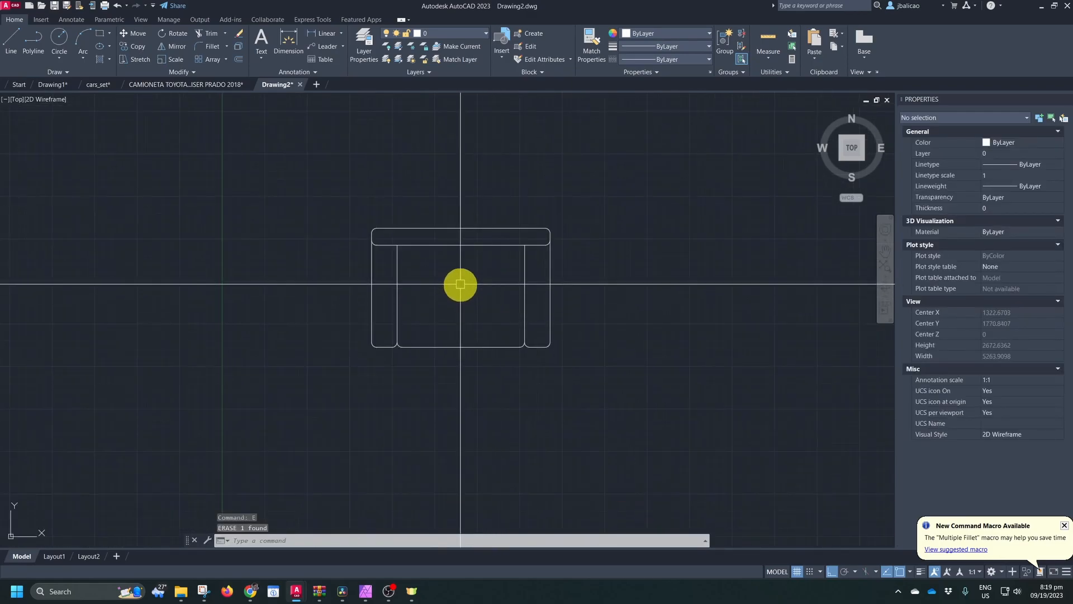
middle_drag(470, 270, 461, 272)
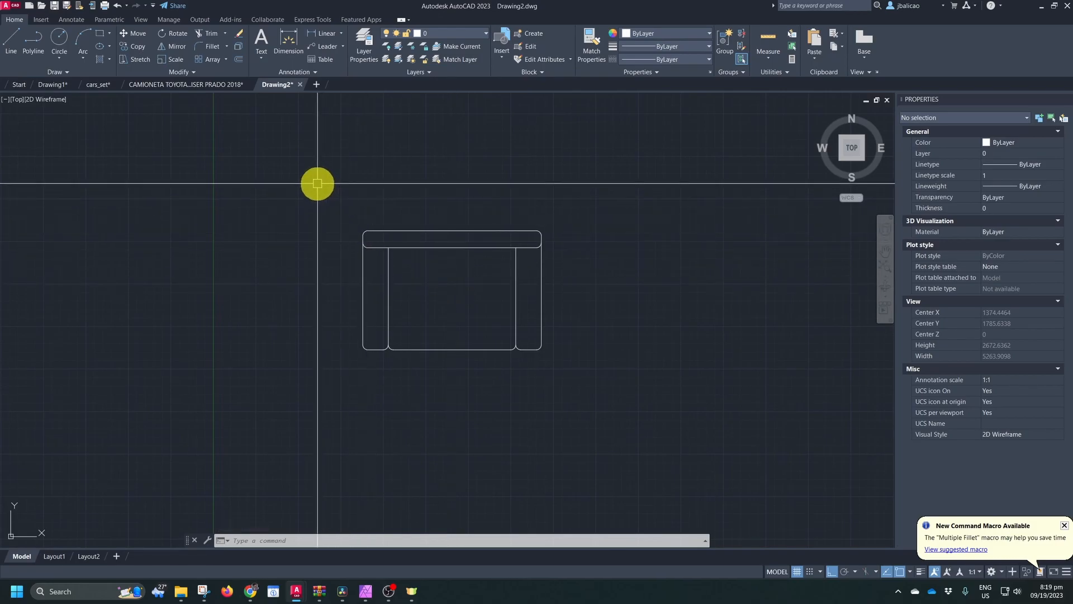
Create closed boundary polylines with BPOLY inside the backrest, the seat and both armrests
scroll(463, 316, up, 4)
middle_drag(462, 316, 462, 337)
scroll(463, 333, down, 2)
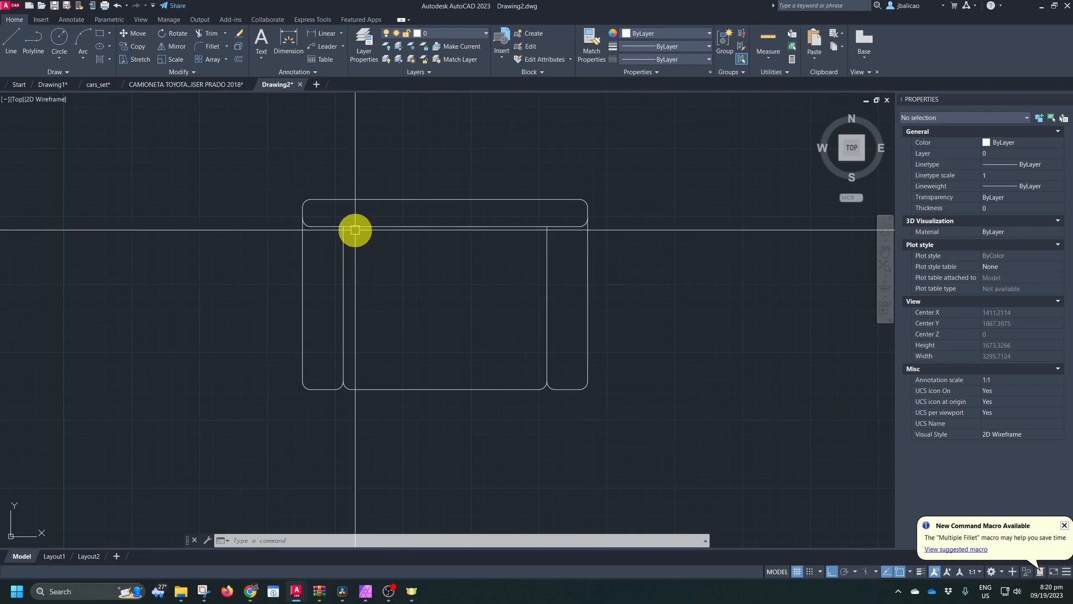
text(POL)
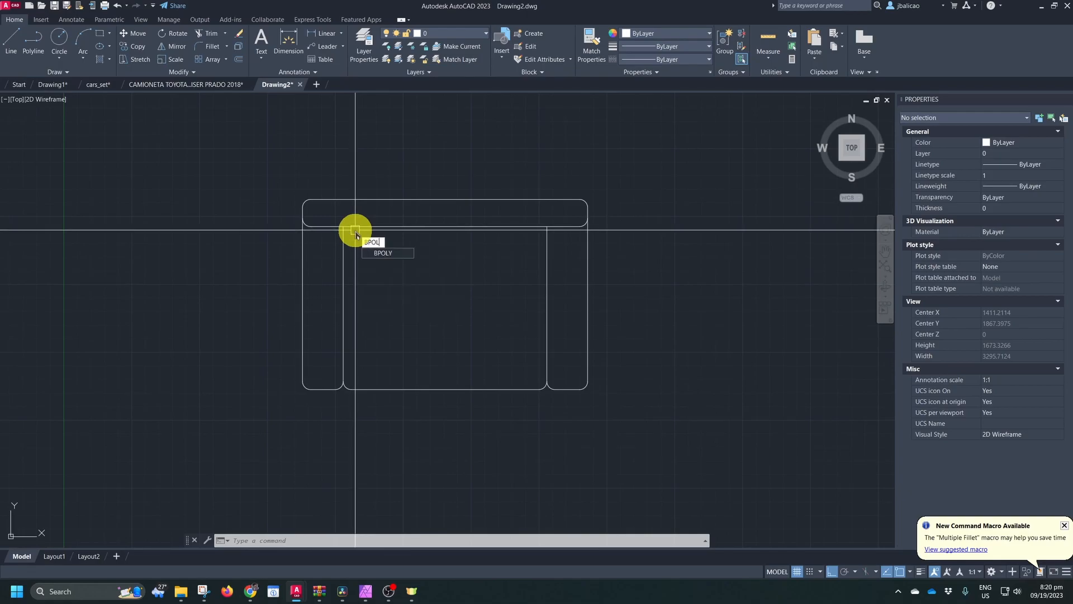
key(Return)
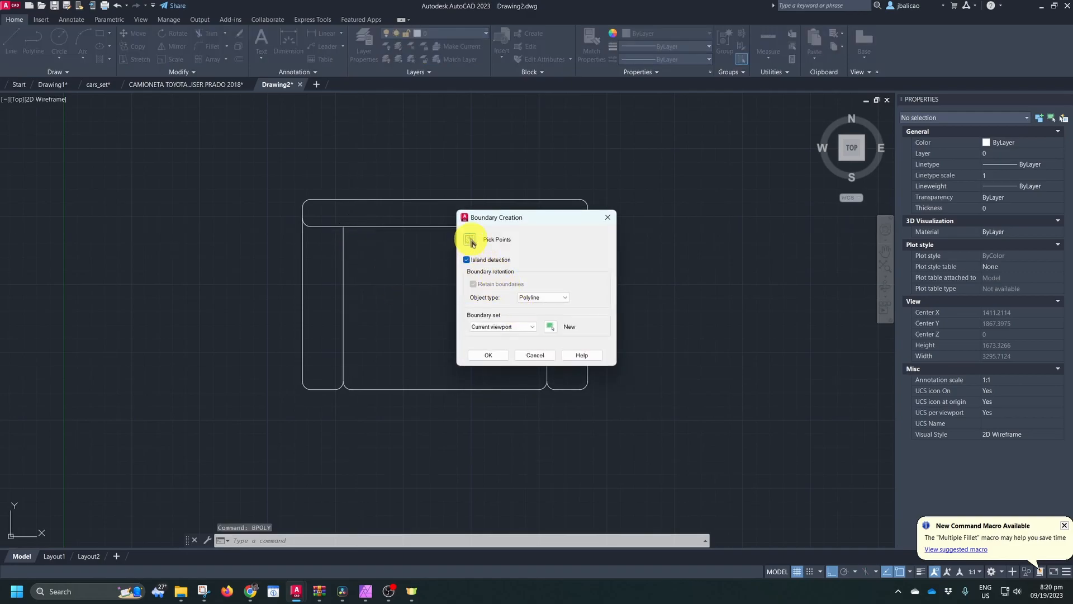
click(471, 240)
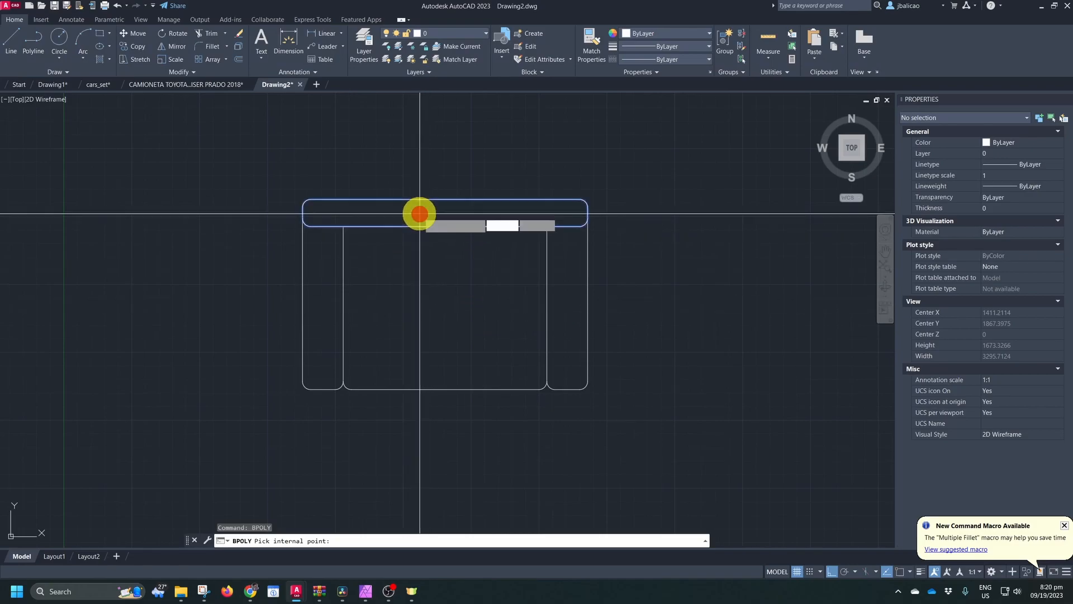
click(419, 214)
click(469, 314)
click(567, 315)
click(328, 315)
key(Return)
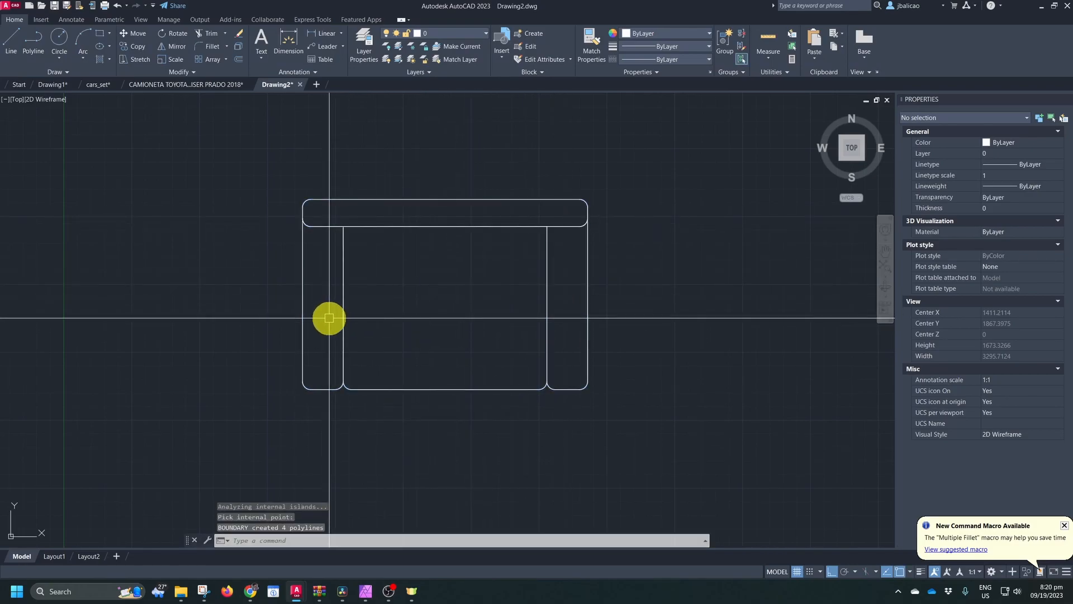
Move the four boundary polylines horizontally to the right, clear of the original sofa lines
click(343, 337)
key(Escape)
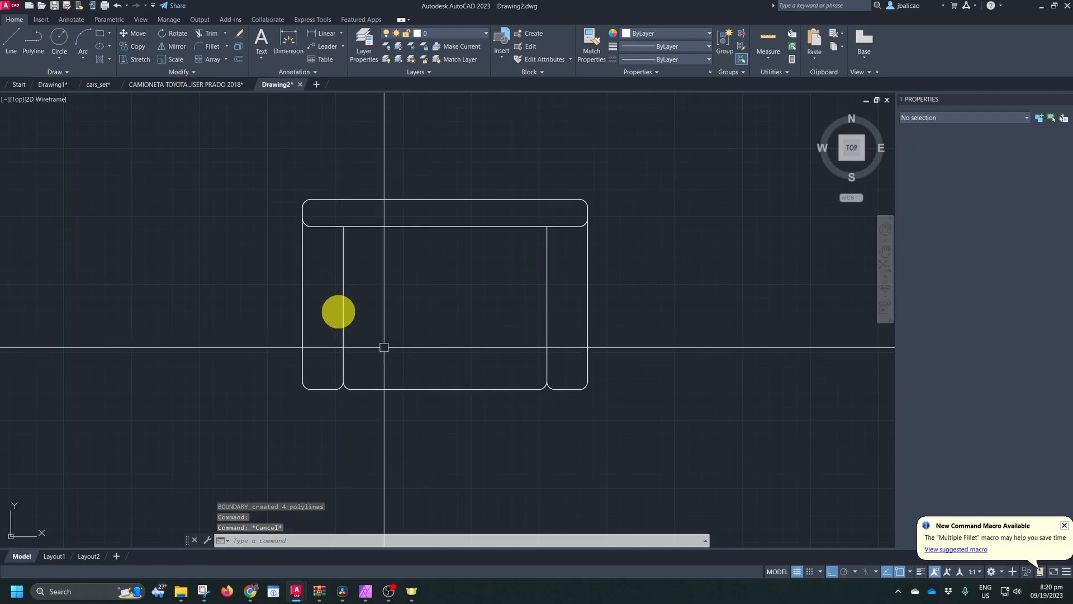
click(303, 271)
key(Escape)
click(344, 281)
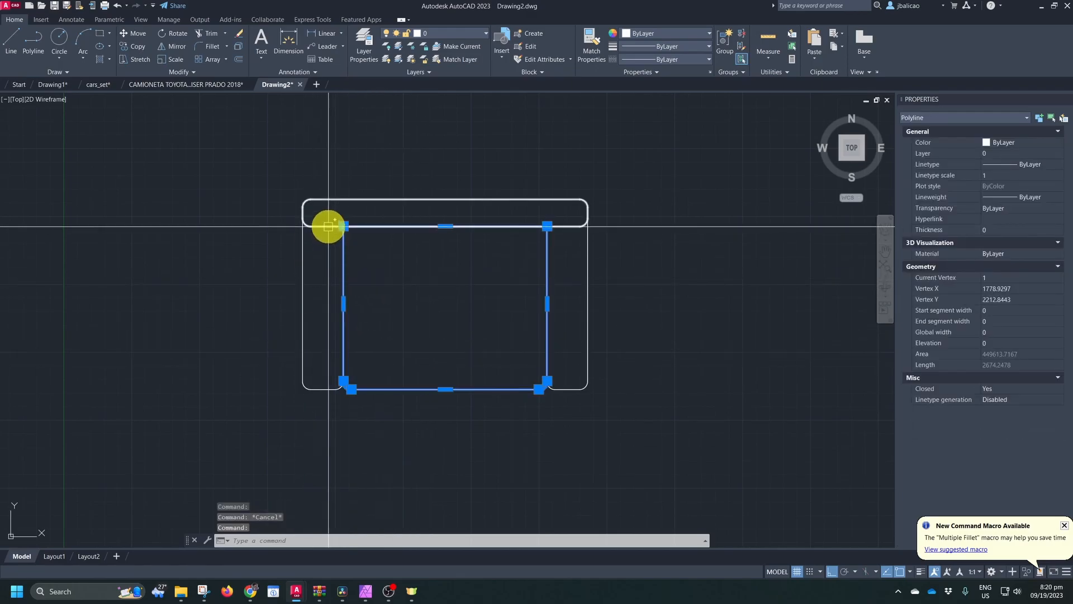
click(328, 226)
click(301, 287)
click(590, 316)
middle_drag(640, 351, 537, 355)
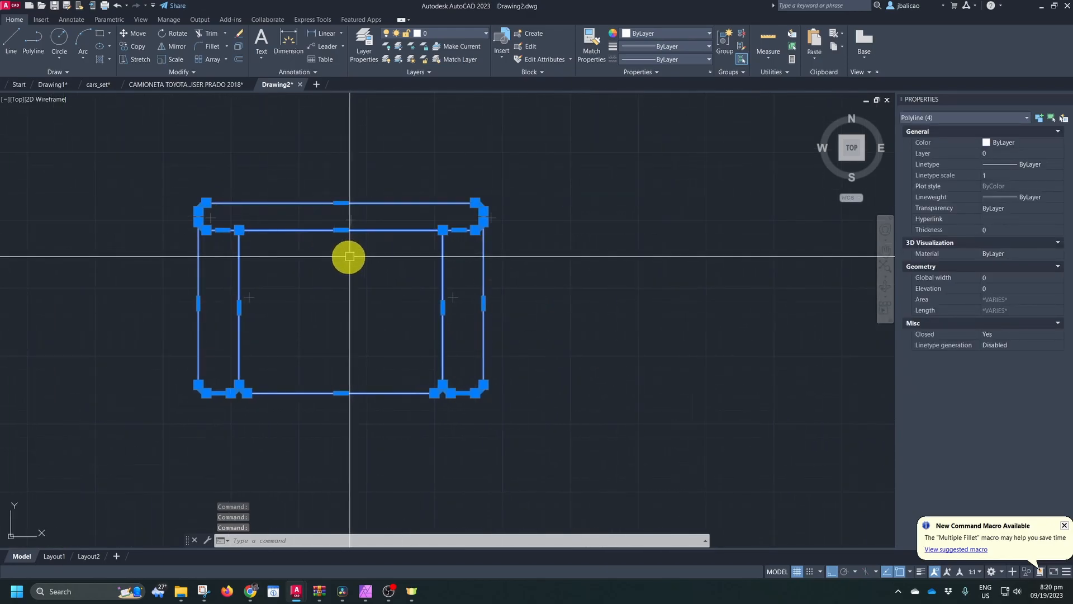
key(m)
key(space)
click(319, 297)
click(673, 297)
Erase all the original lines and arcs of the sofa on the left
click(175, 144)
click(508, 467)
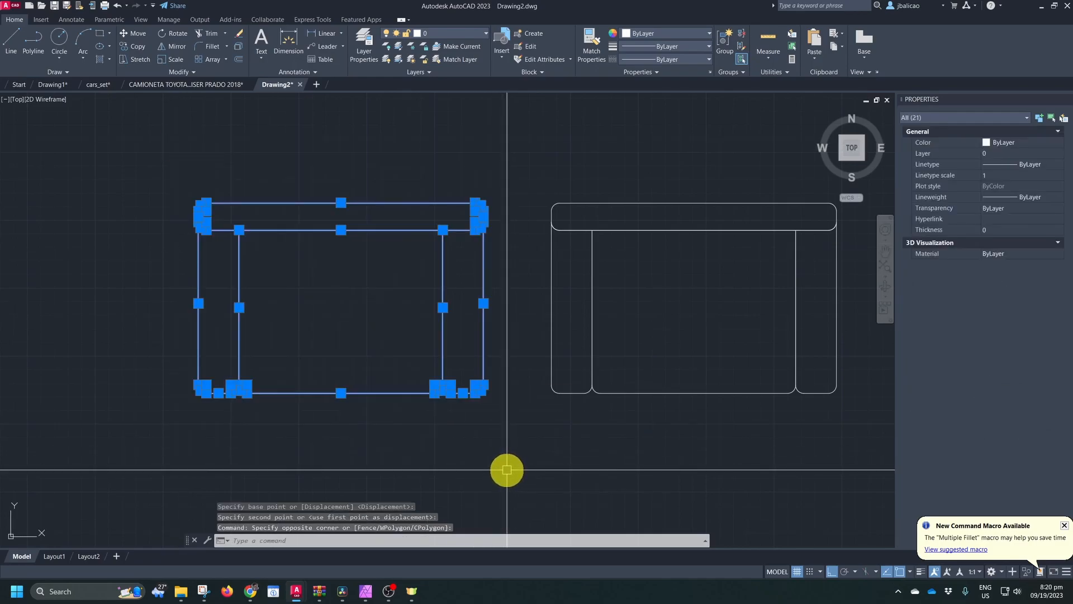
key(e)
key(space)
Move the four sofa polylines back to the left, towards the middle of the view
click(486, 173)
click(874, 520)
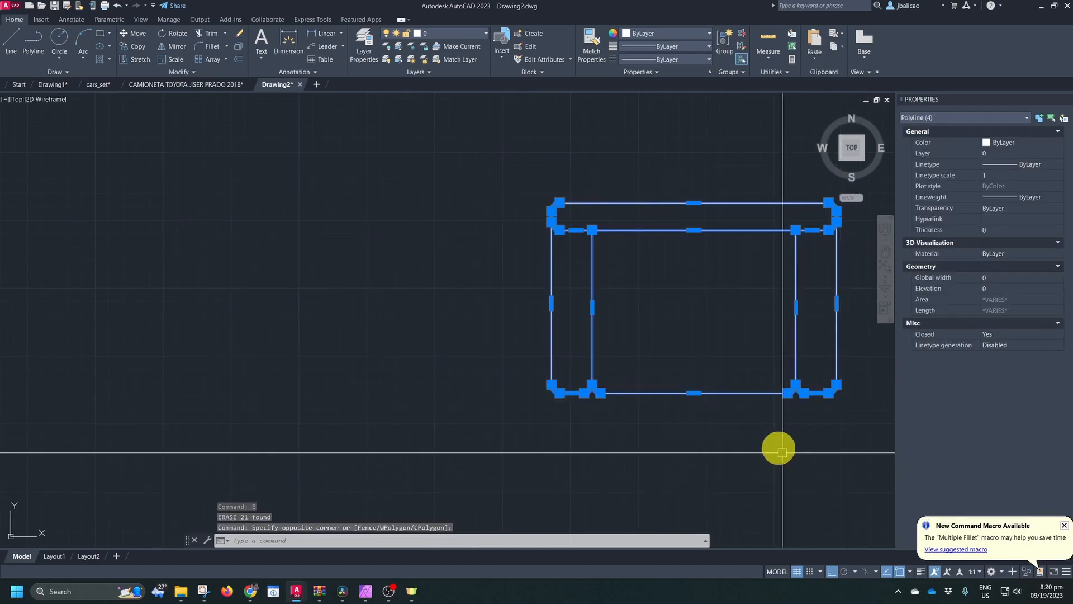
key(m)
key(space)
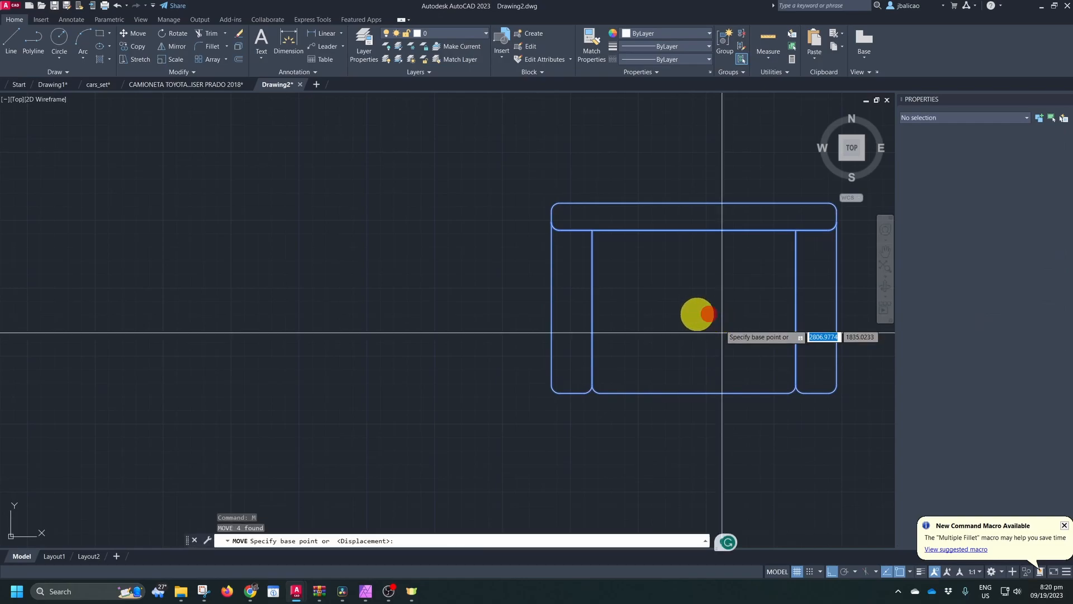
click(718, 311)
click(412, 314)
key(Escape)
Select the seat, right armrest, left armrest and backrest outlines one at a time to check that each is a single polyline
click(491, 309)
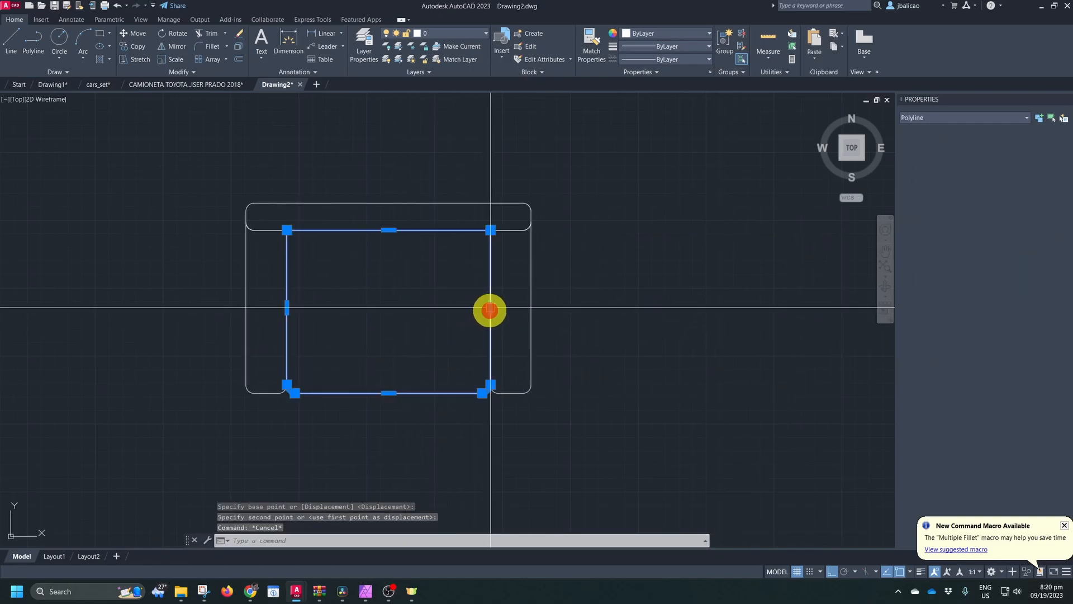
key(Escape)
click(531, 305)
key(Escape)
click(260, 392)
key(Escape)
click(338, 230)
key(Escape)
Define all four polylines as the block "Sofa Dynamic Block", with its base point at the midpoint of the backrest's rear edge, and open it for block editing
click(181, 147)
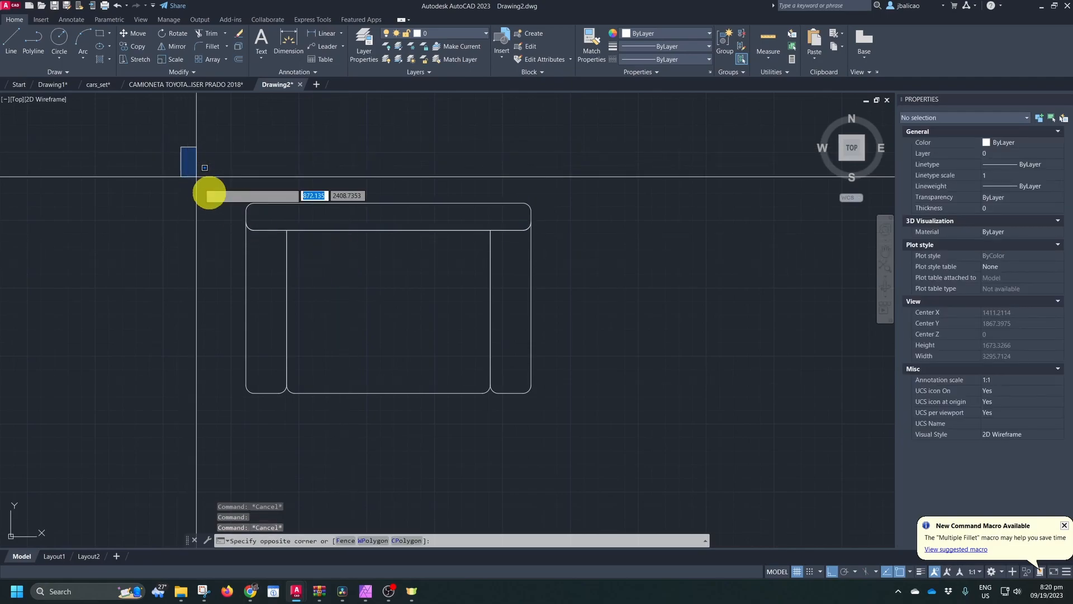
click(663, 501)
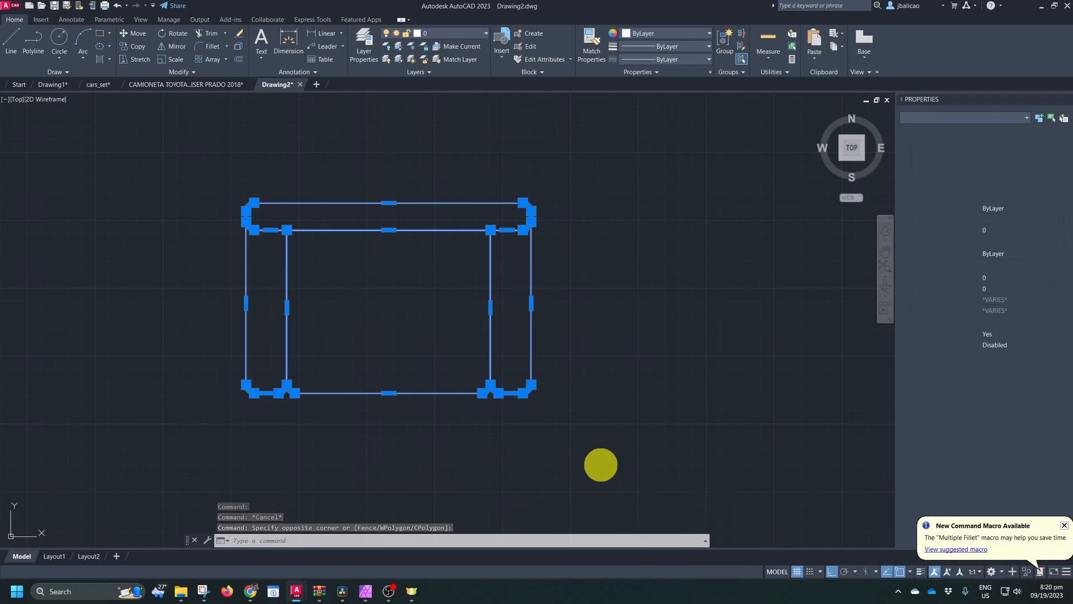
key(Return)
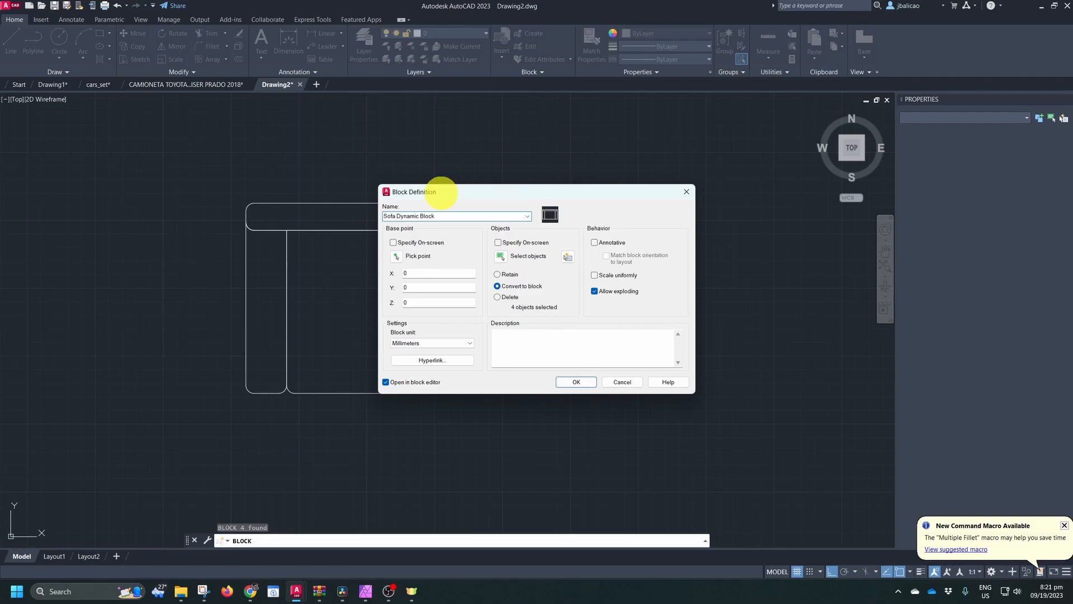
click(398, 256)
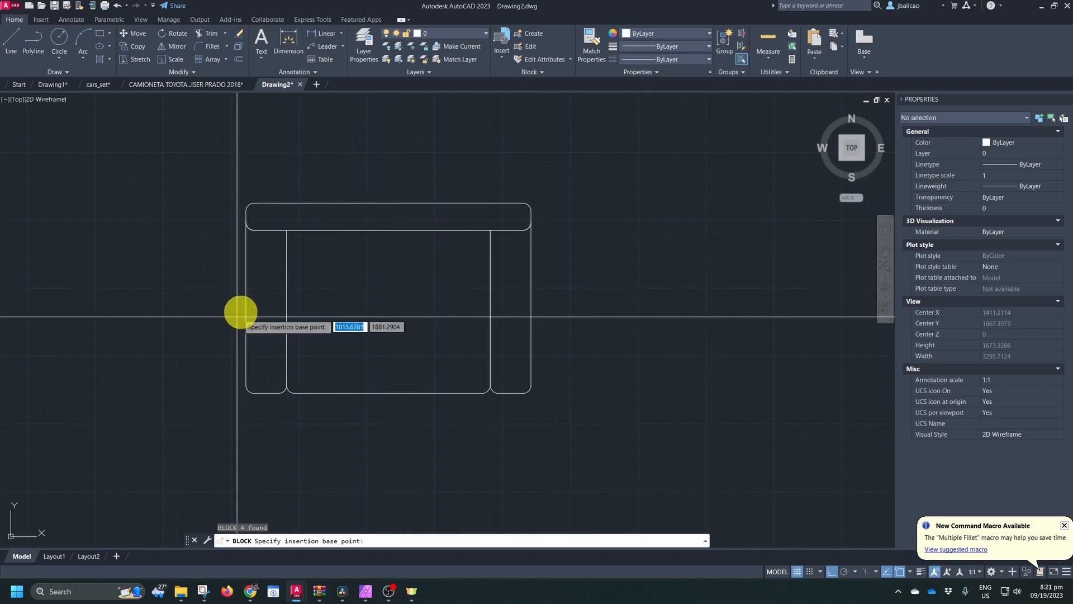
click(393, 203)
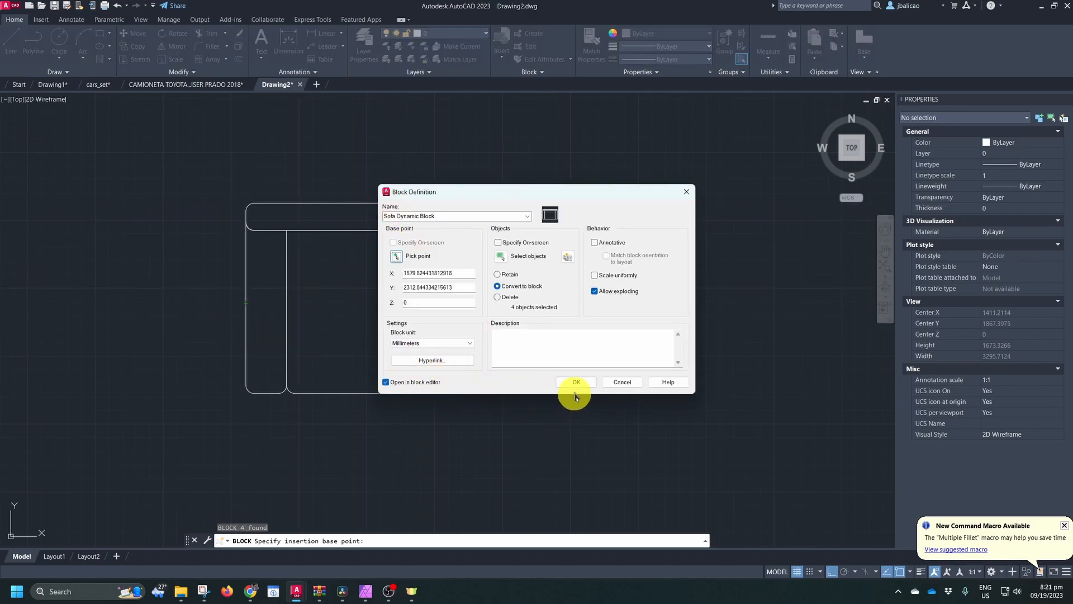
click(574, 383)
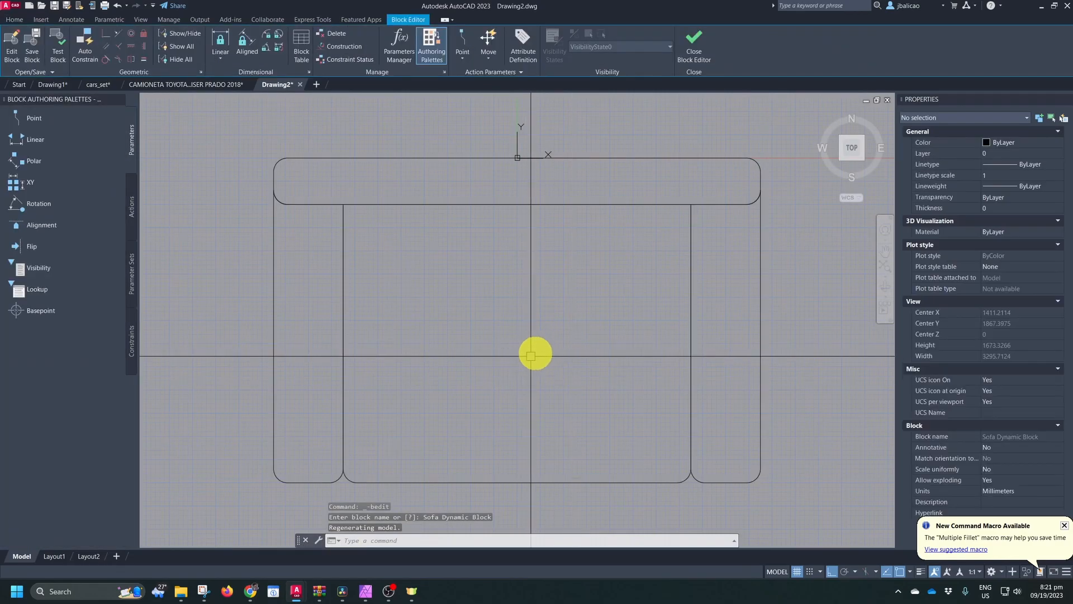
Add a basepoint parameter at the block origin and a horizontal linear parameter spanning the seat's 750 mm width between the armrests
click(18, 313)
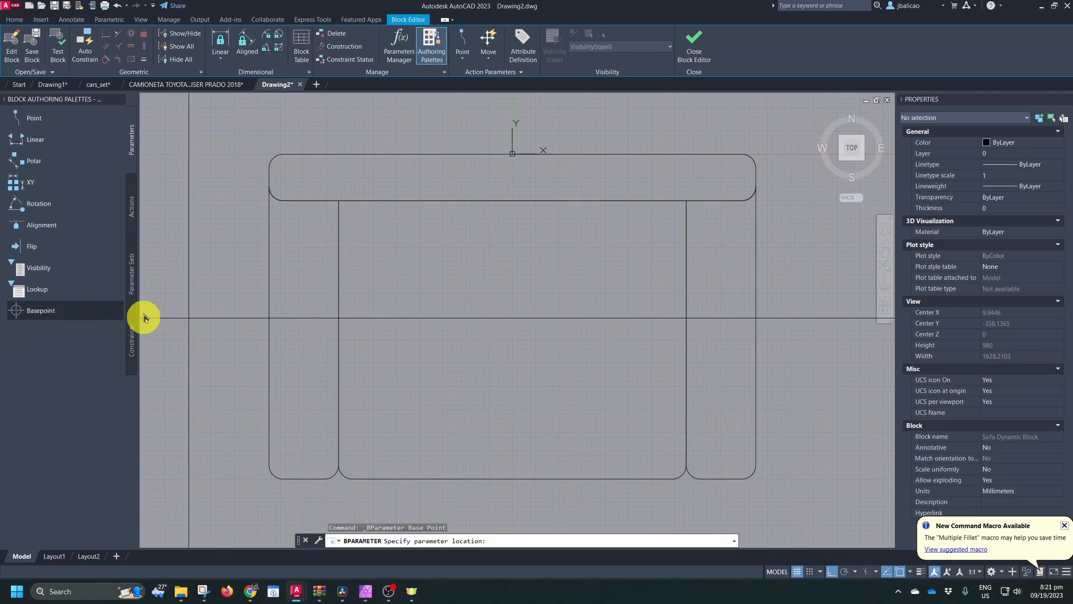
click(512, 153)
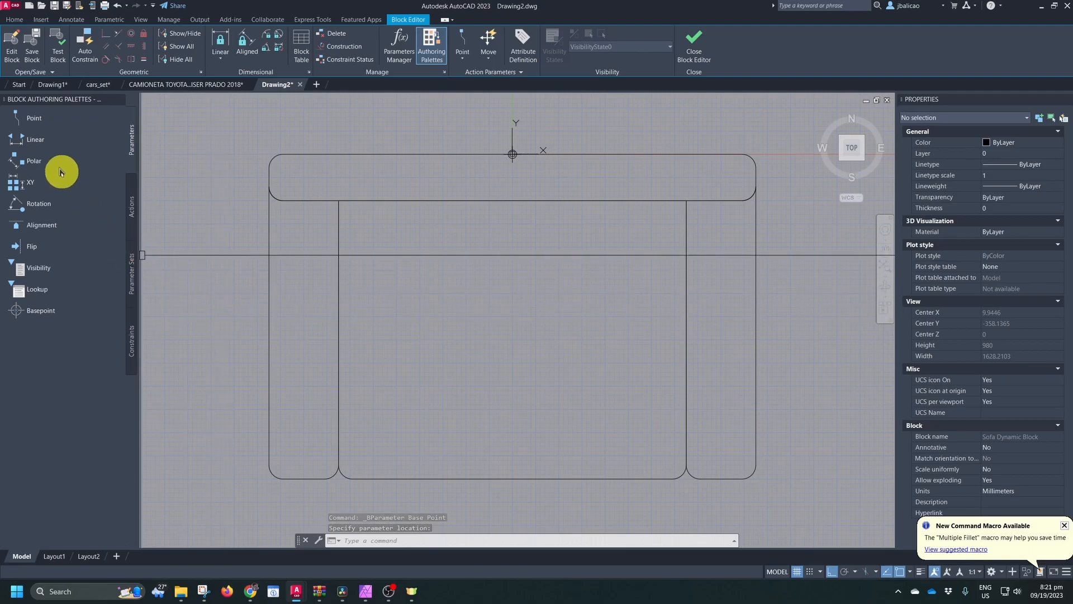
click(26, 141)
click(339, 362)
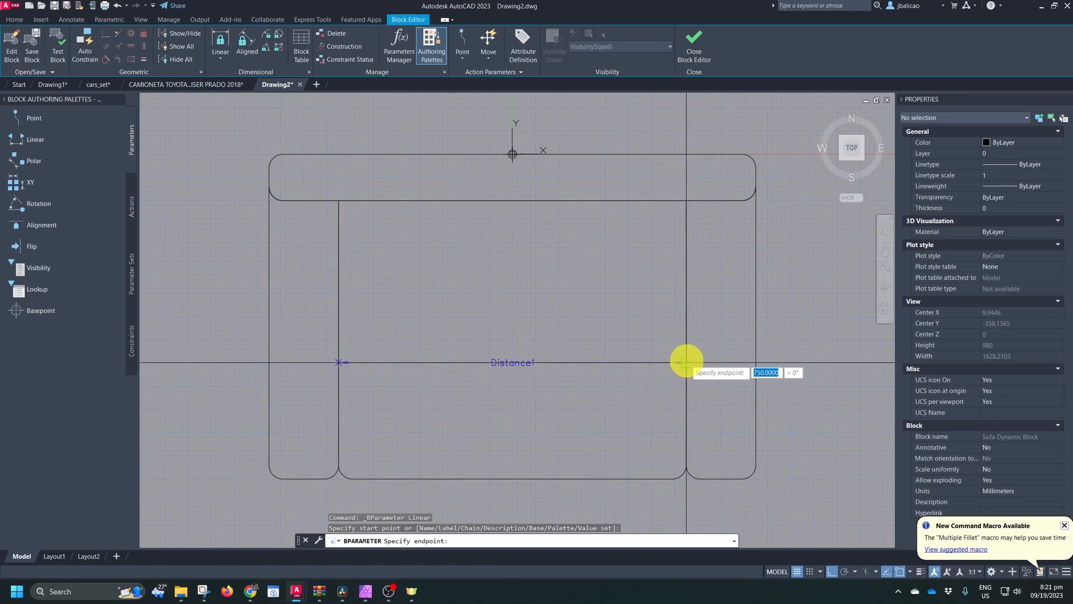
click(686, 362)
click(631, 308)
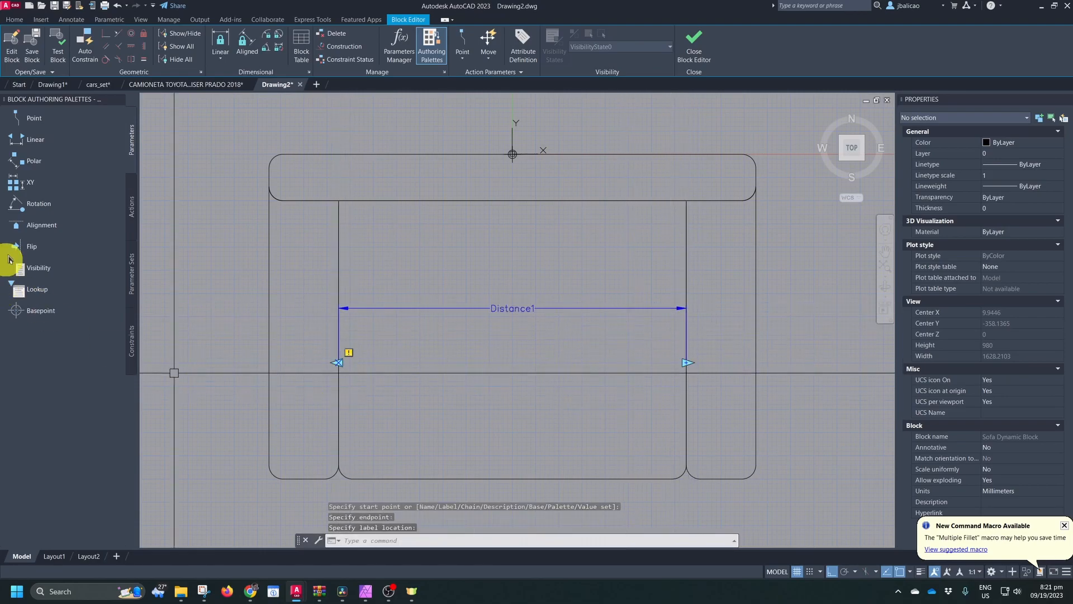
Add a 600 mm vertical linear parameter along the left armrest, from the backrest to its front edge, with the label outside the sofa
click(35, 140)
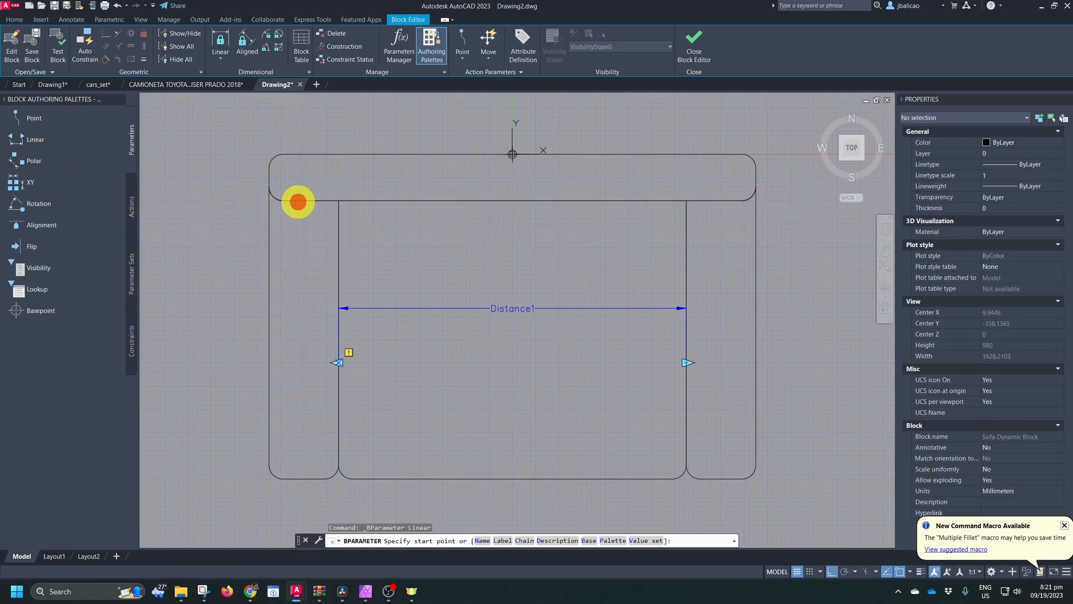
click(298, 202)
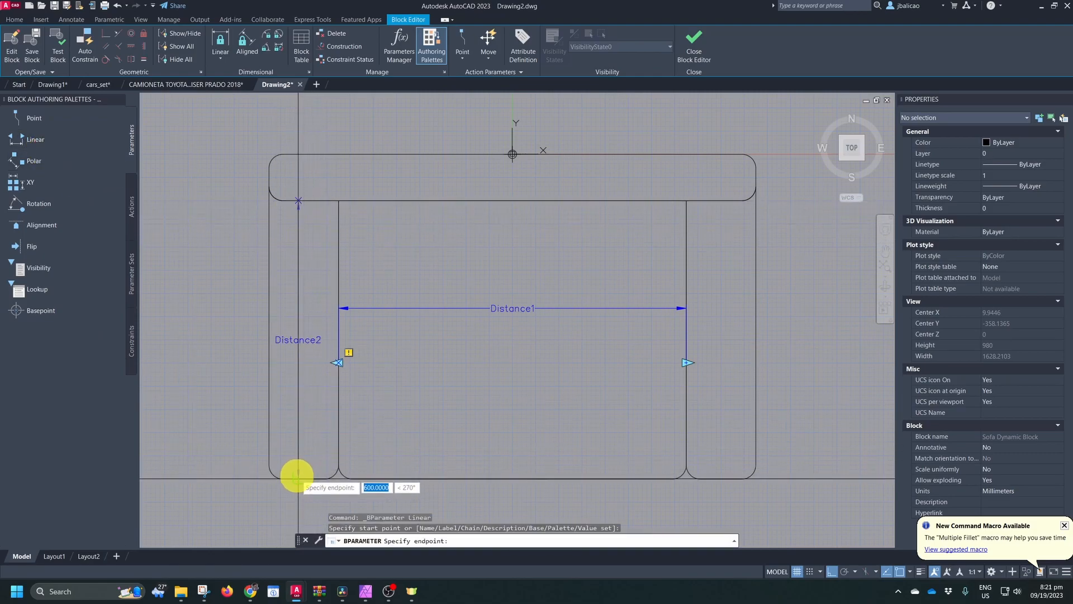
click(297, 478)
click(192, 434)
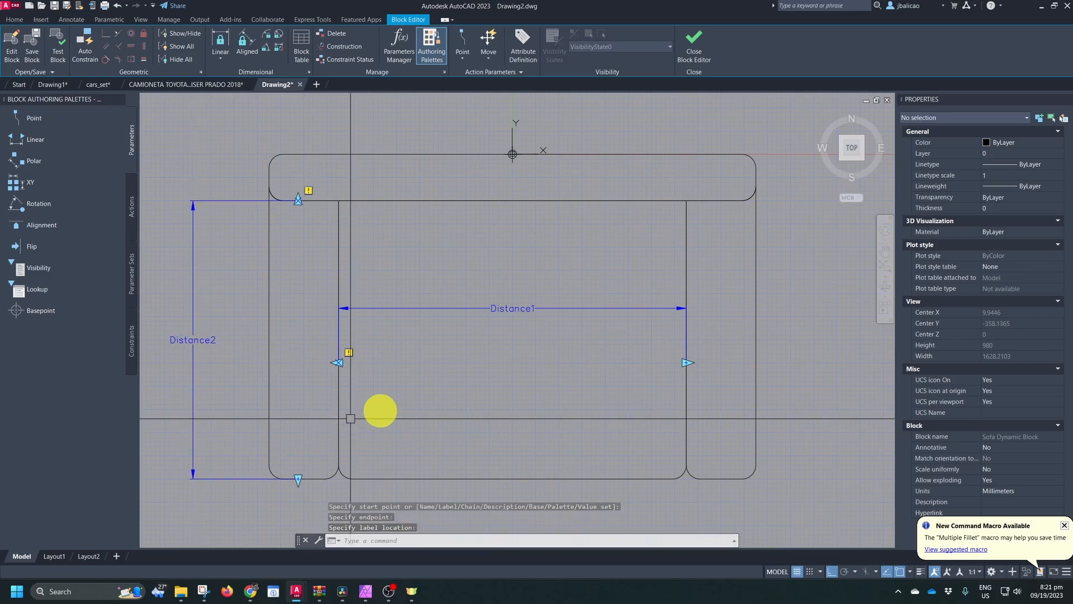
Add a flip parameter with a short horizontal reflection line on the seat's front edge, placing its label just above the line
scroll(448, 376, down, 3)
middle_drag(448, 376, 435, 364)
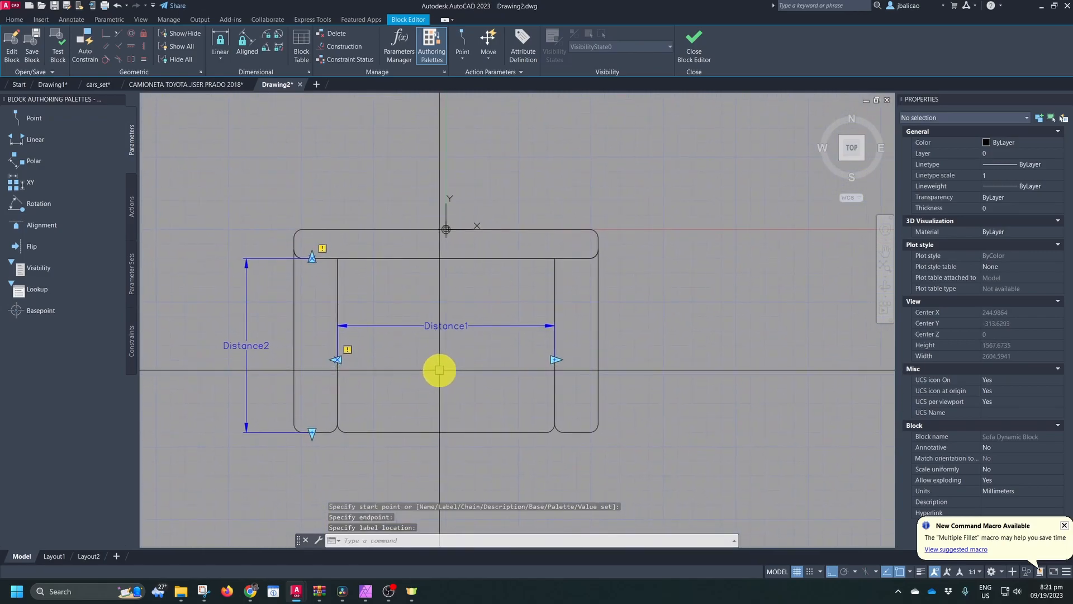
scroll(412, 367, up, 2)
scroll(424, 367, down, 2)
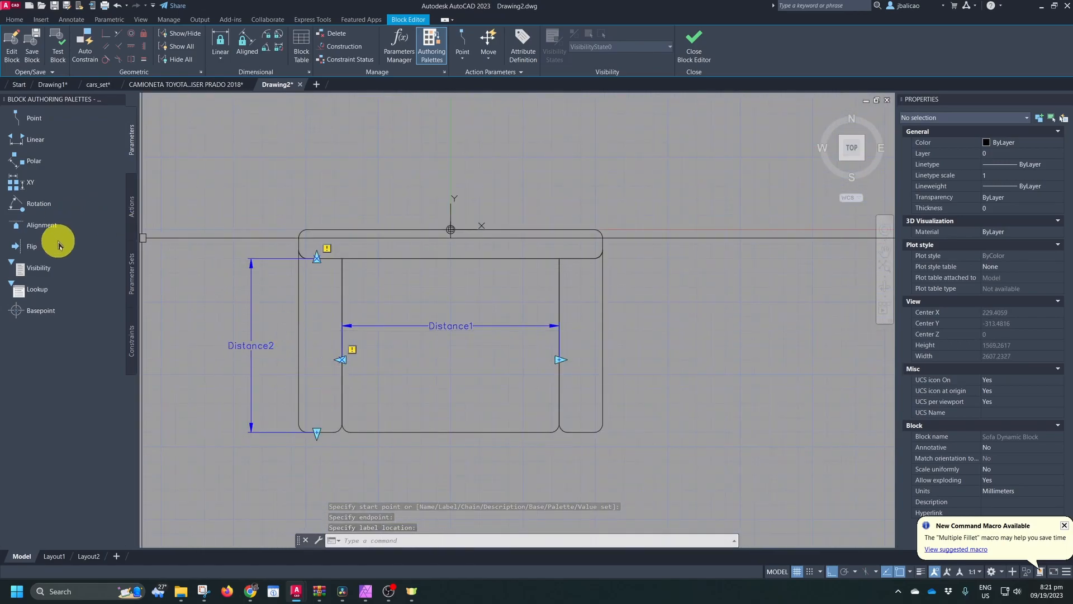
click(43, 253)
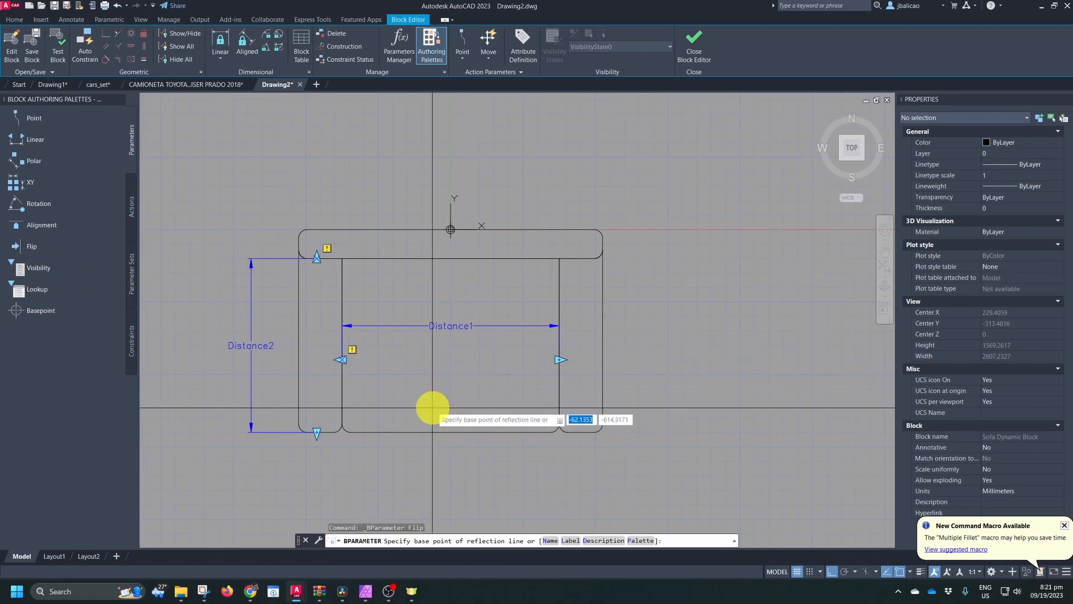
middle_drag(432, 408, 423, 381)
scroll(431, 400, up, 2)
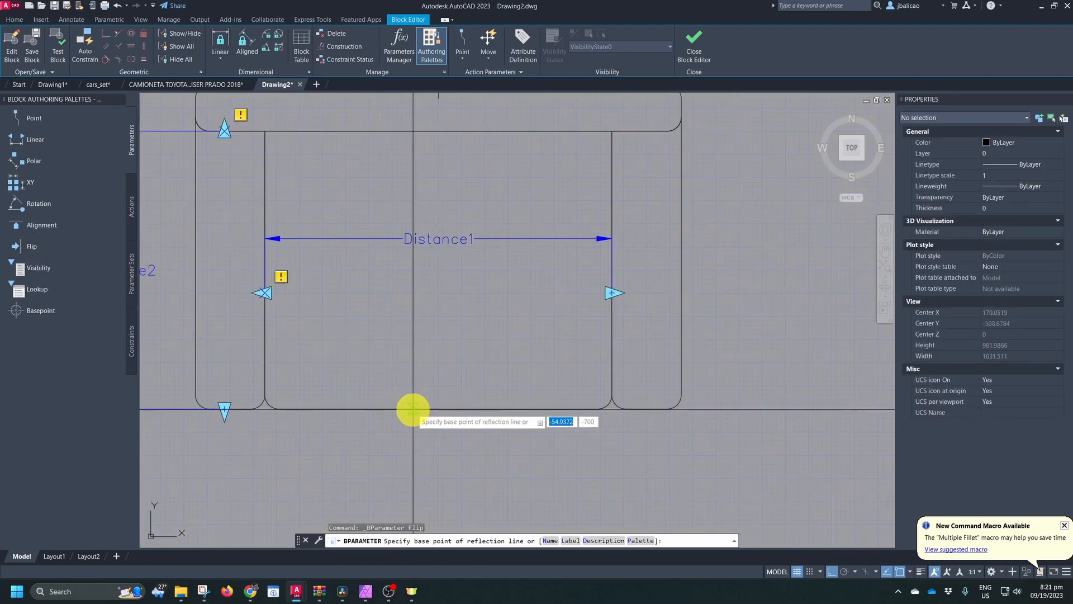
click(414, 409)
click(471, 411)
click(434, 390)
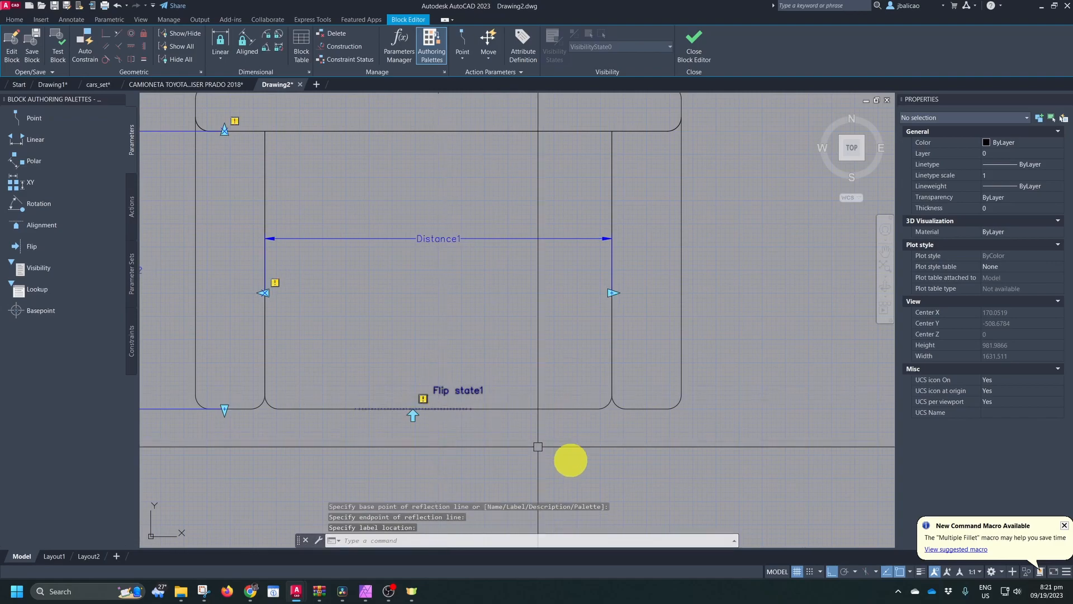
Add a second flip parameter with a vertical reflection line through the seat's front edge, right of the first, labelled beside the line
click(45, 253)
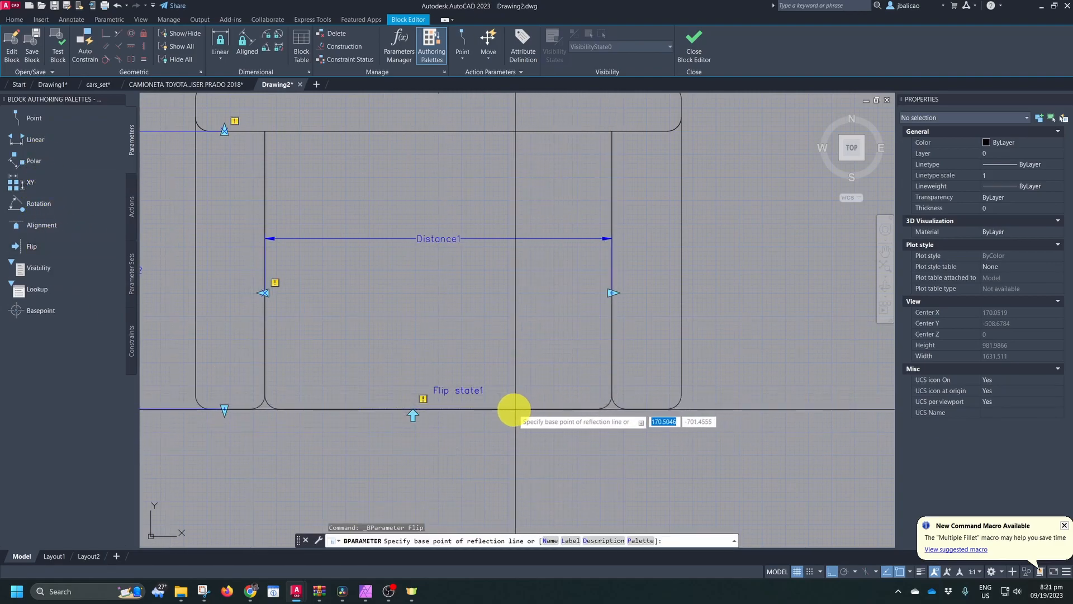
click(508, 408)
click(510, 341)
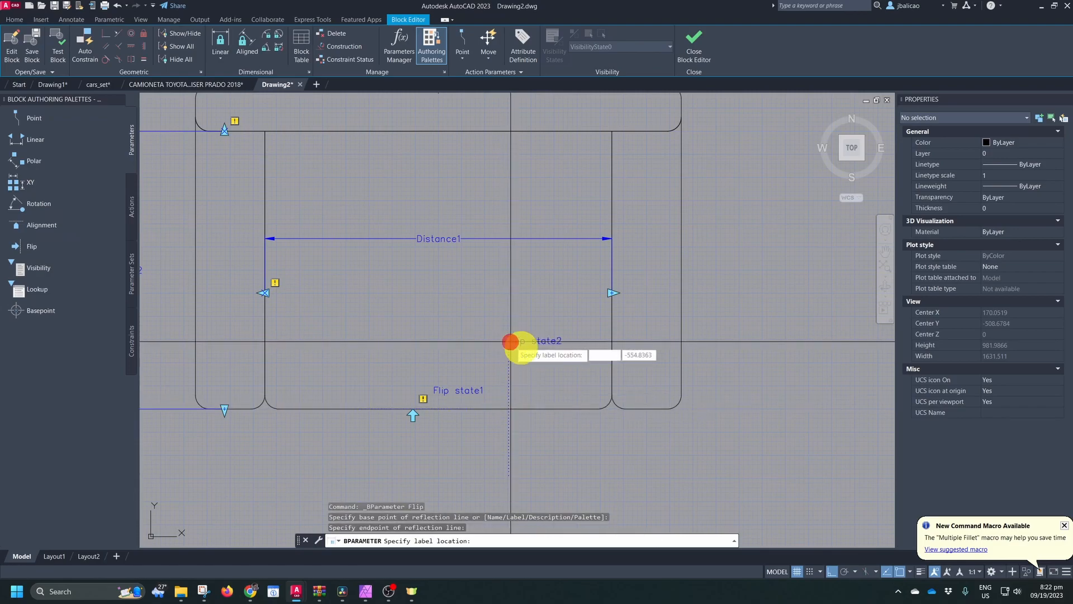
click(532, 385)
middle_drag(544, 444, 522, 428)
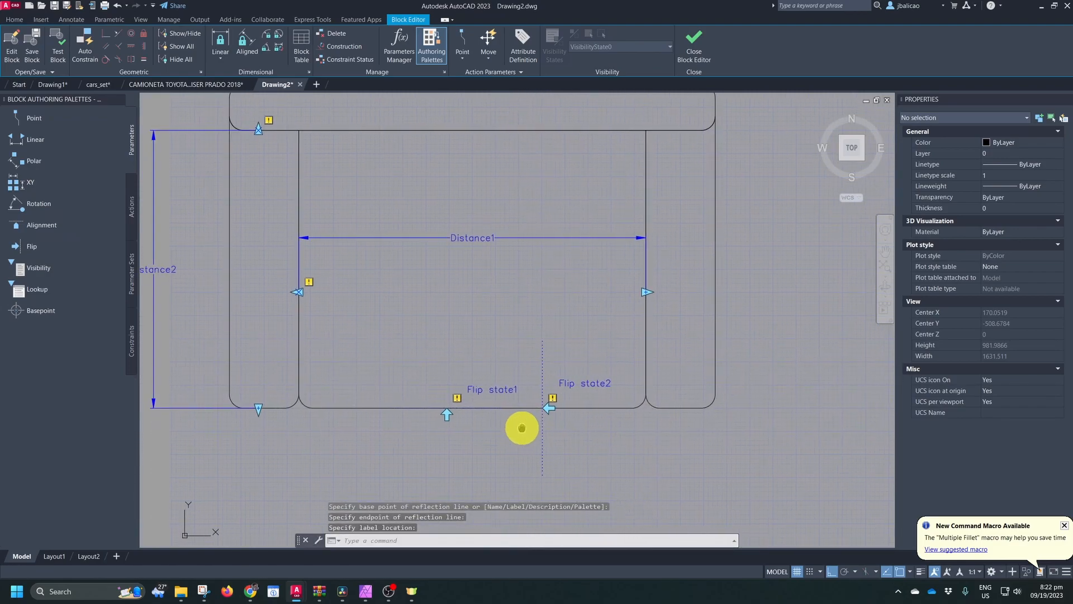
mouse_move(391, 212)
middle_down()
mouse_move(402, 280)
mouse_move(377, 226)
middle_up()
scroll(377, 226, down, 3)
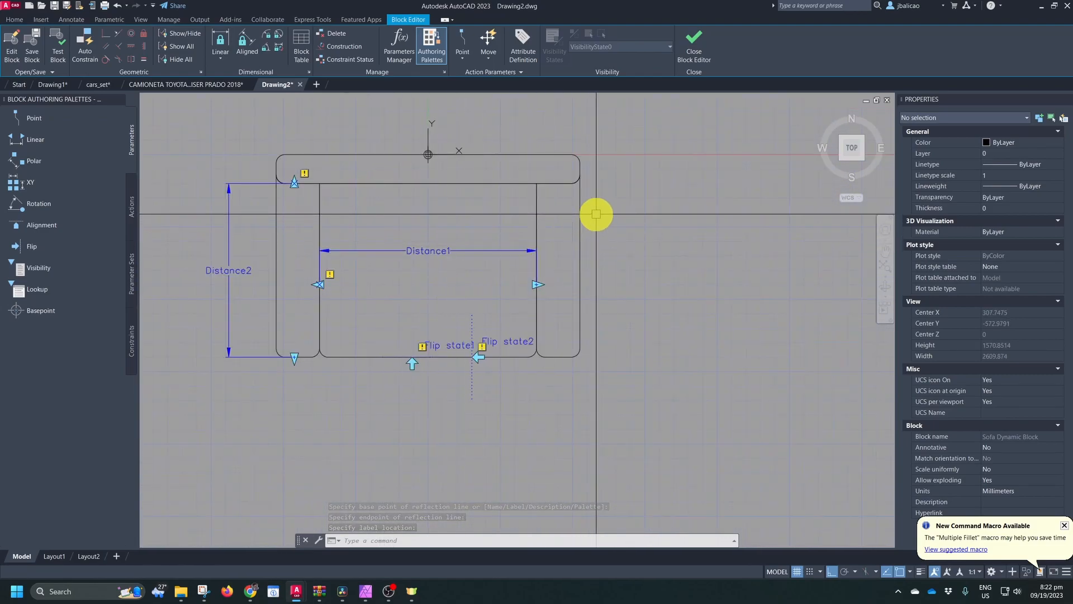
middle_drag(552, 197, 539, 214)
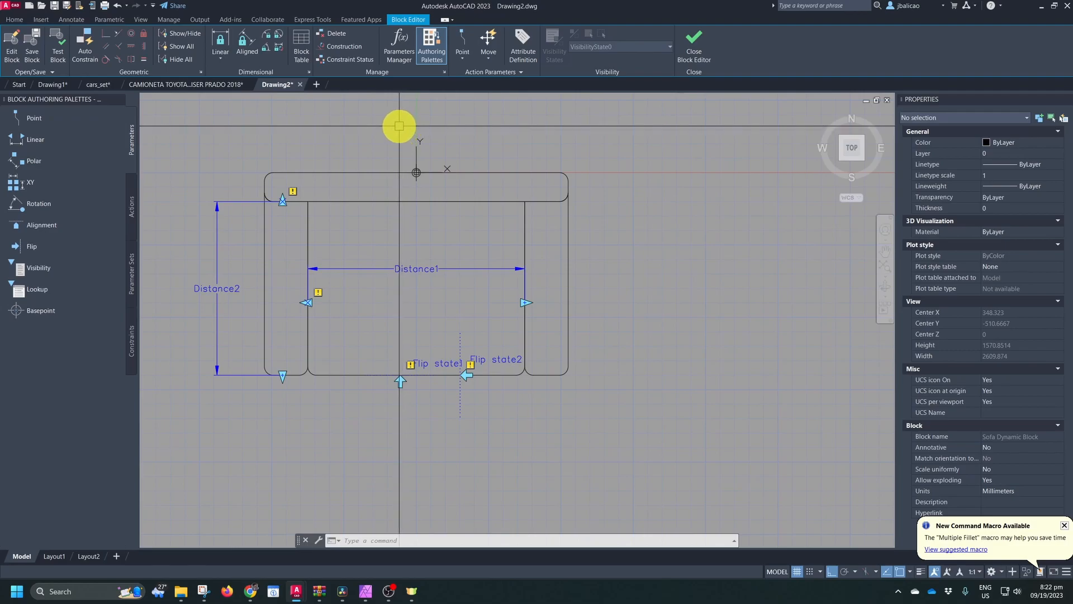
middle_drag(424, 184, 456, 197)
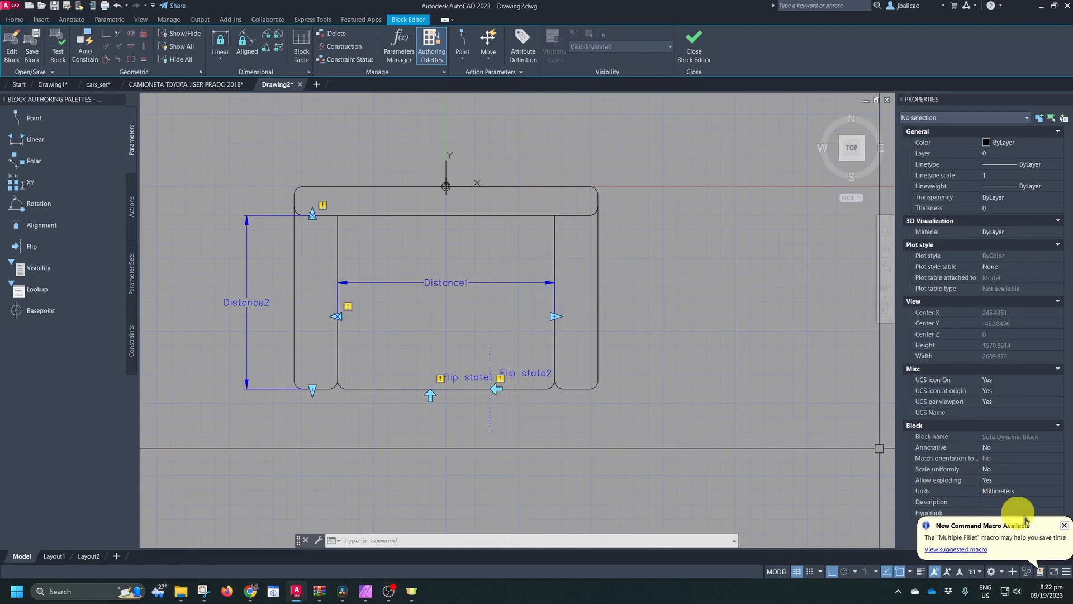
Dismiss the command macro notification and set the grip display of the seat-width linear parameter to 1
click(1065, 526)
middle_drag(499, 283, 467, 305)
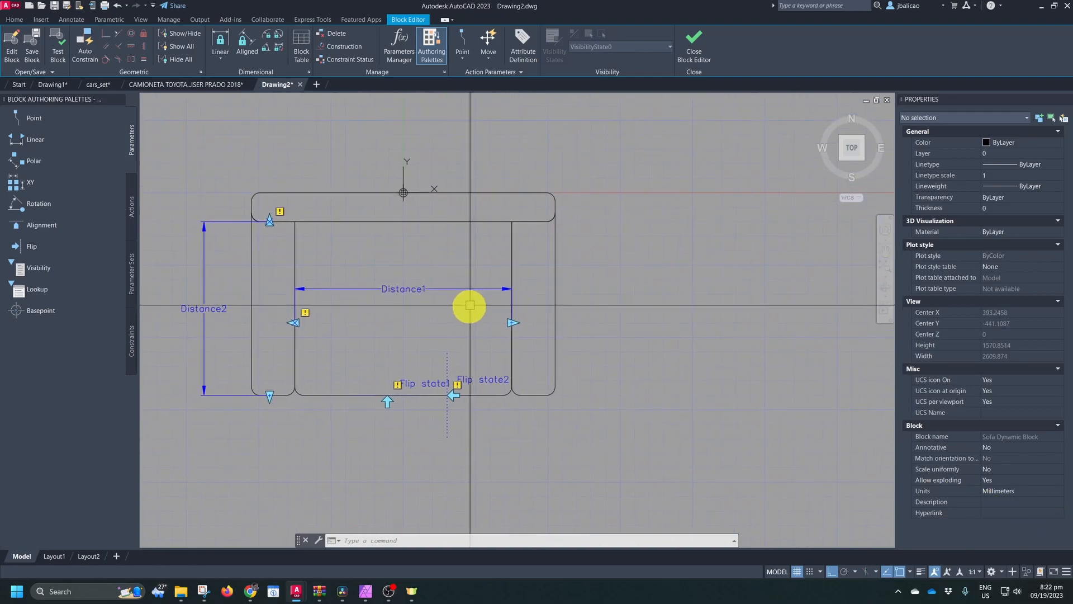
click(417, 288)
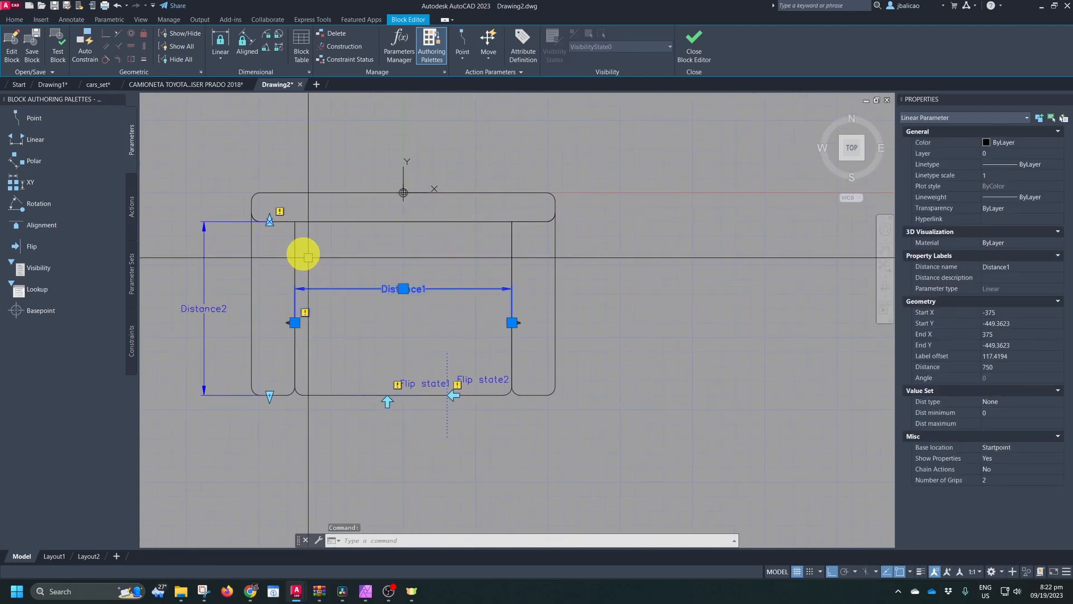
key(Escape)
click(417, 290)
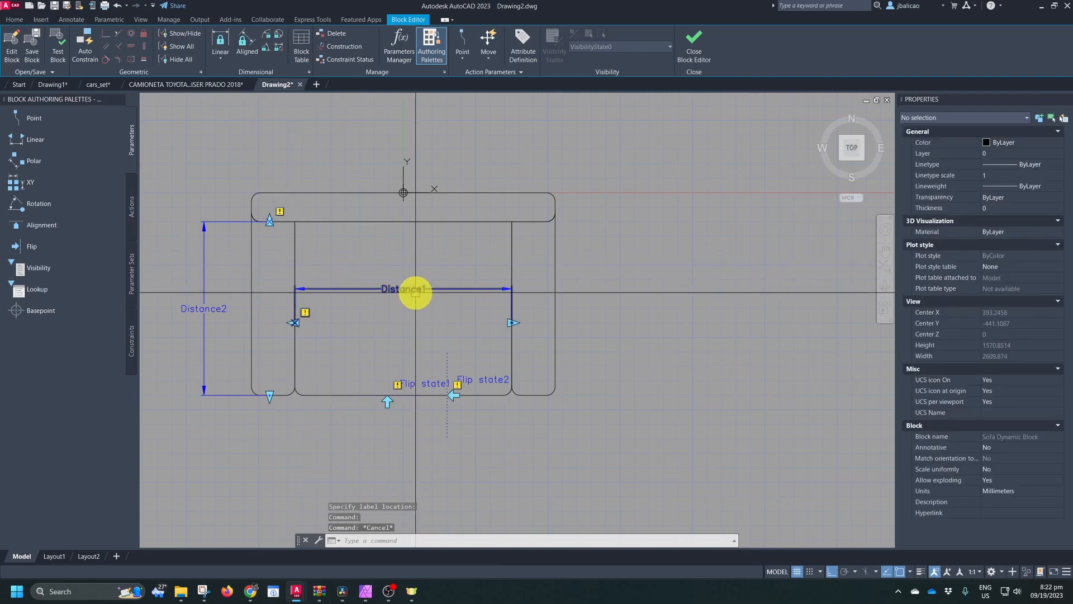
right_click(417, 290)
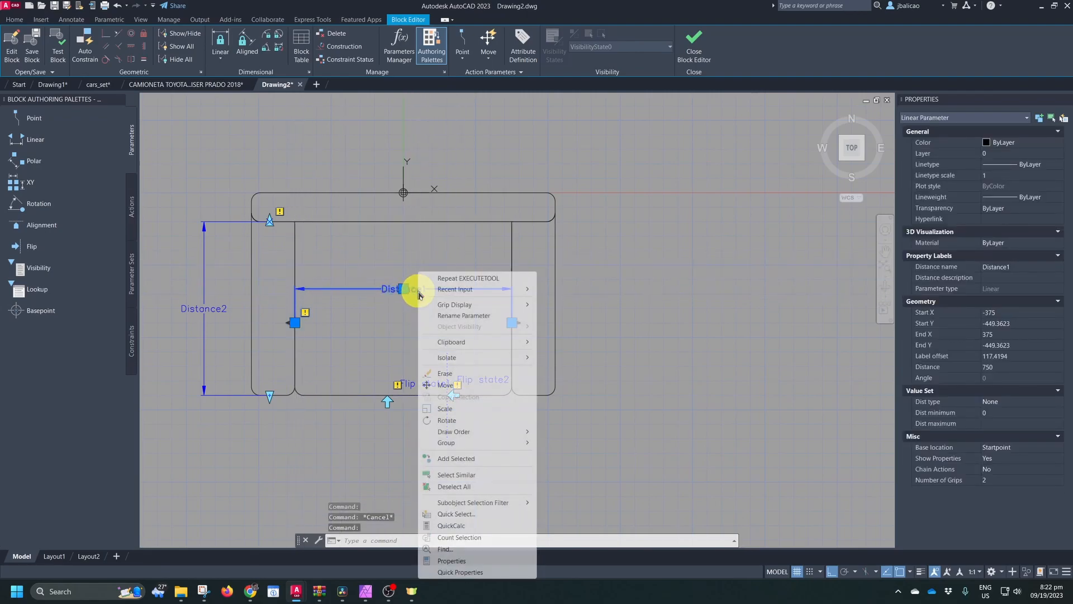
mouse_move(470, 307)
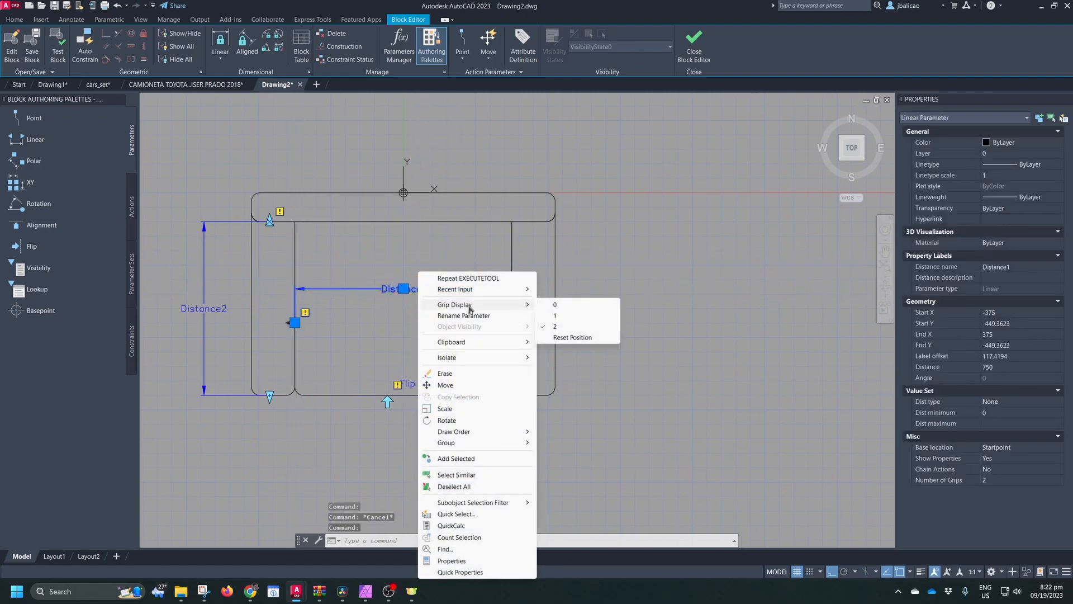
click(563, 316)
key(Escape)
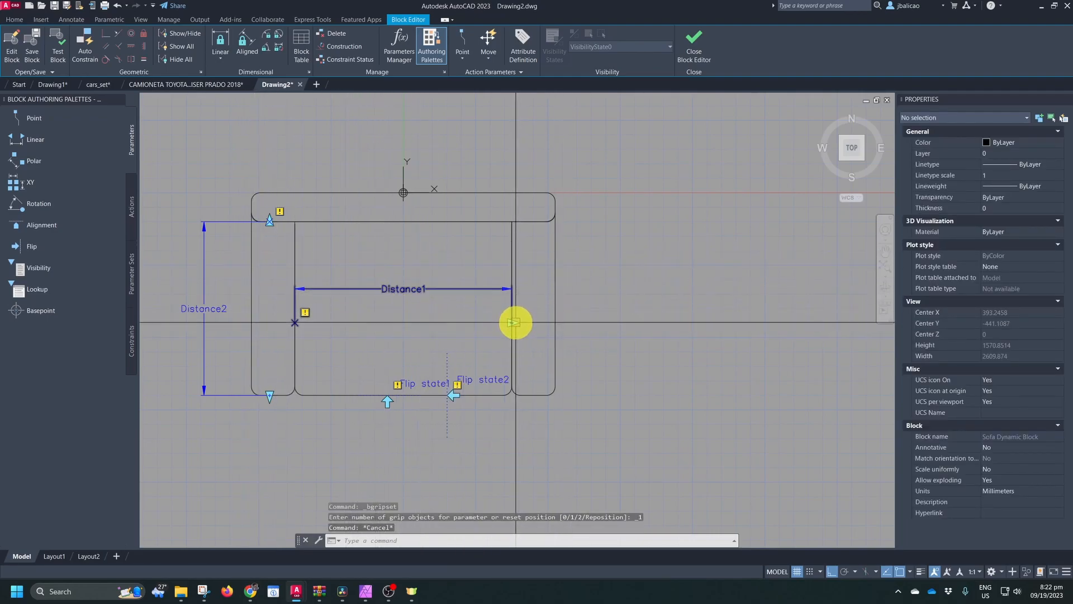
Set the grip display of the vertical armrest-length linear parameter to 1
click(210, 310)
right_click(213, 309)
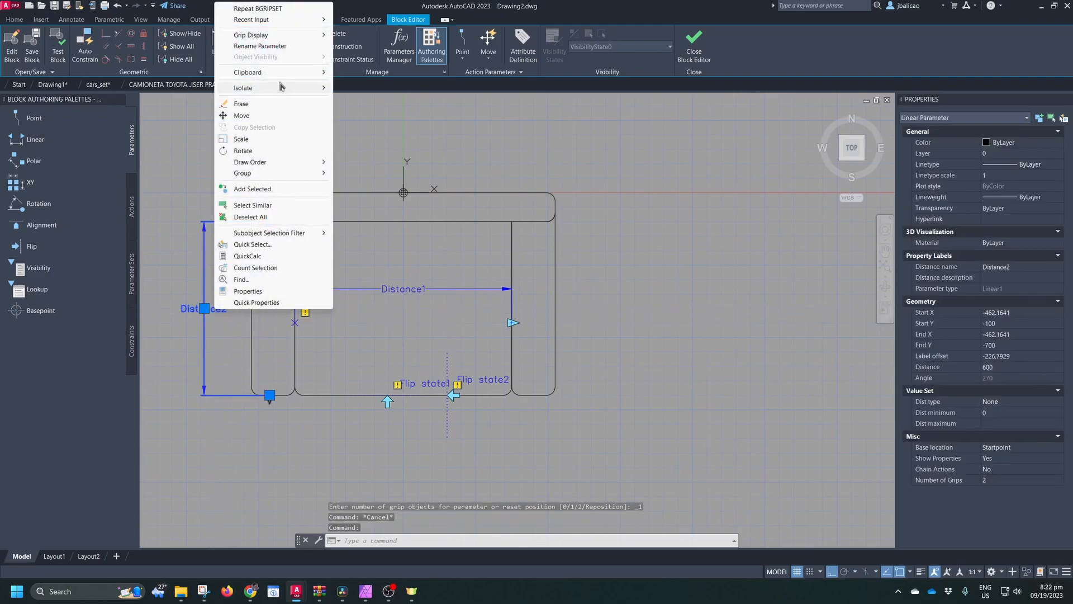
key(Escape)
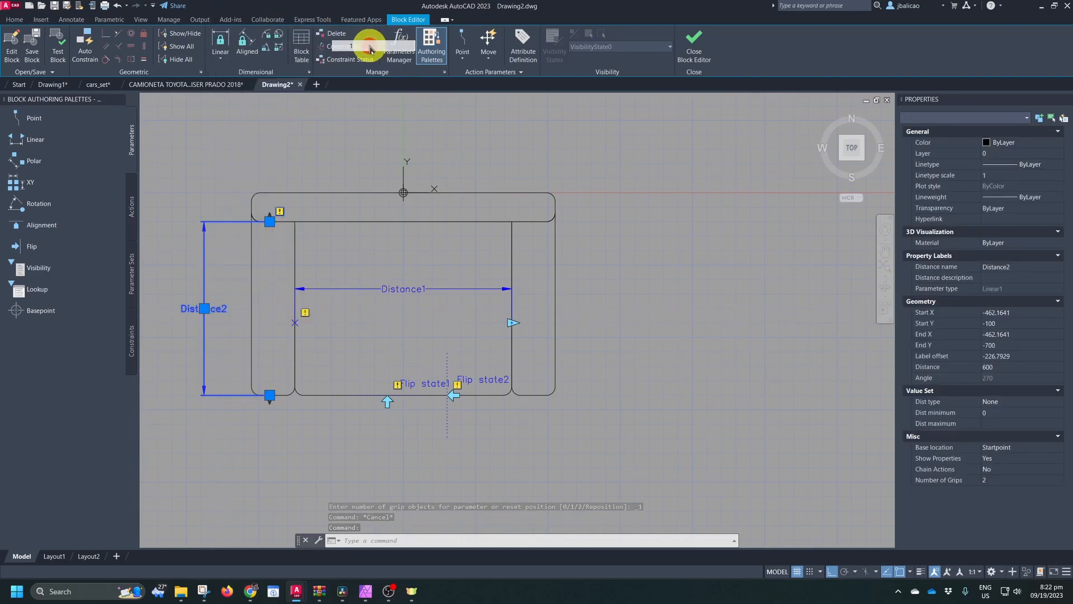
middle_drag(613, 285, 602, 264)
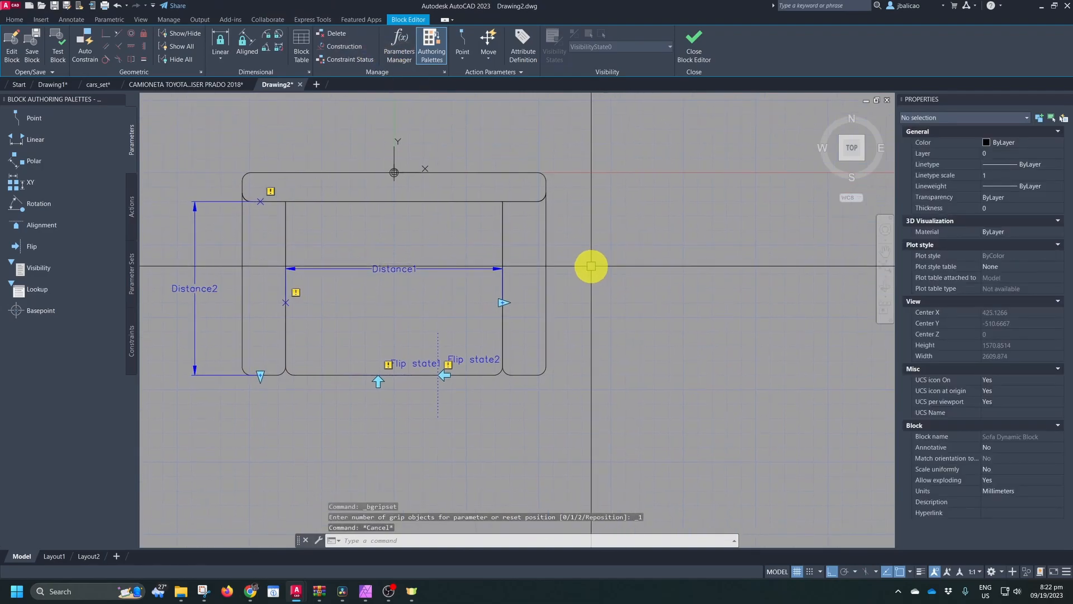
middle_drag(525, 214, 524, 229)
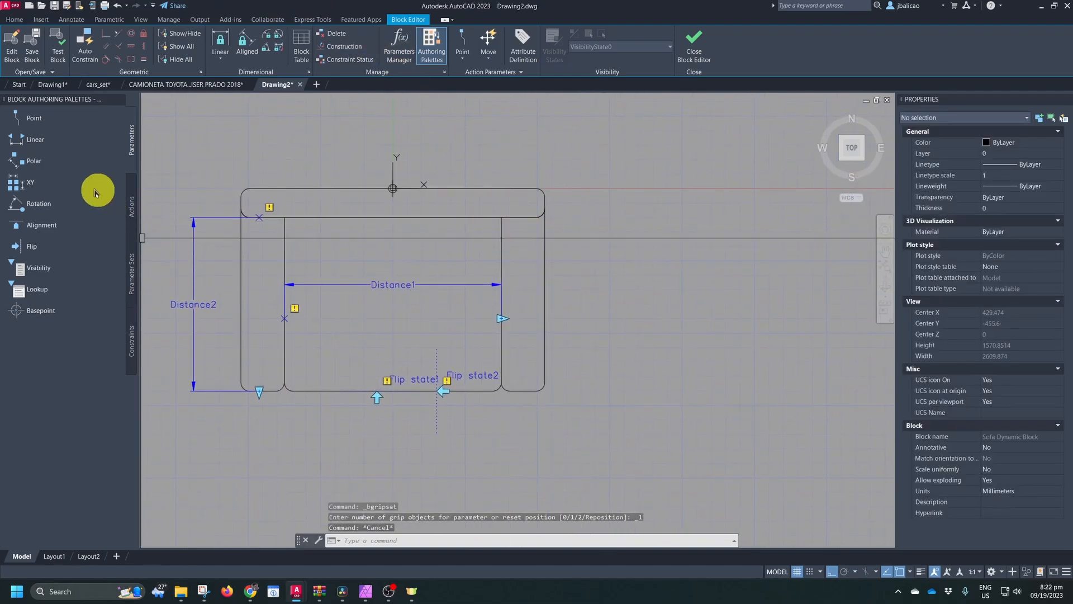
Start a Stretch action for the seat-width linear parameter and associate it with the grip point on the seat's right edge
click(132, 206)
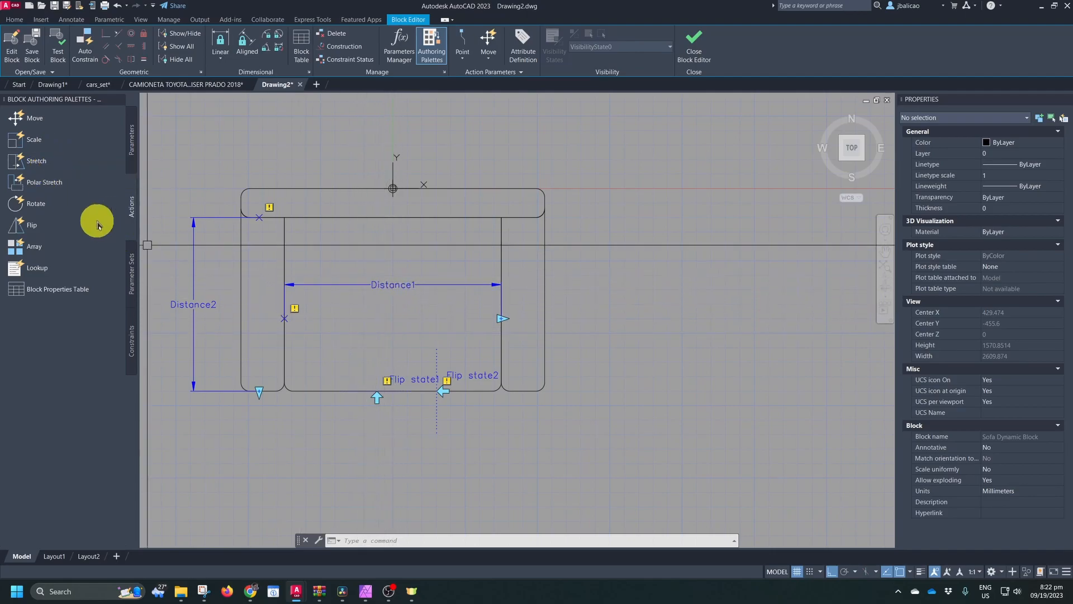
click(37, 160)
click(393, 284)
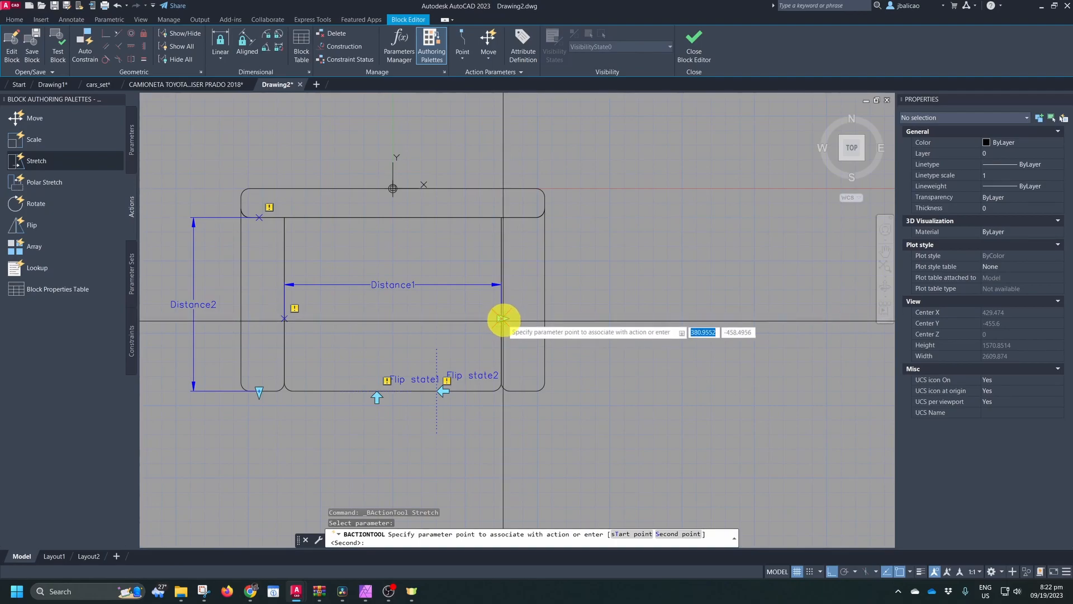
scroll(502, 316, up, 5)
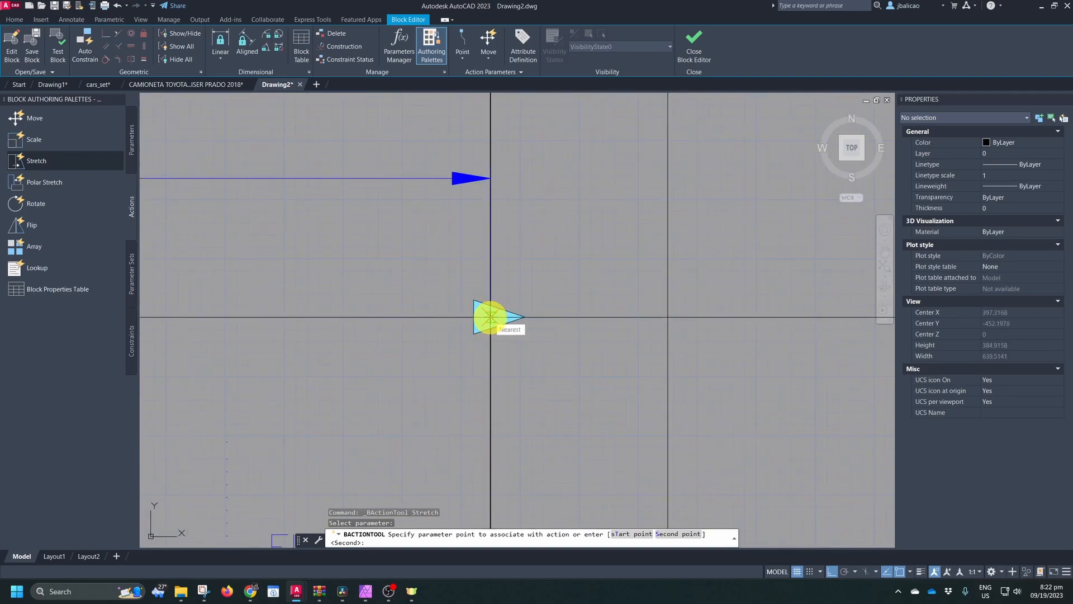
right_click(902, 575)
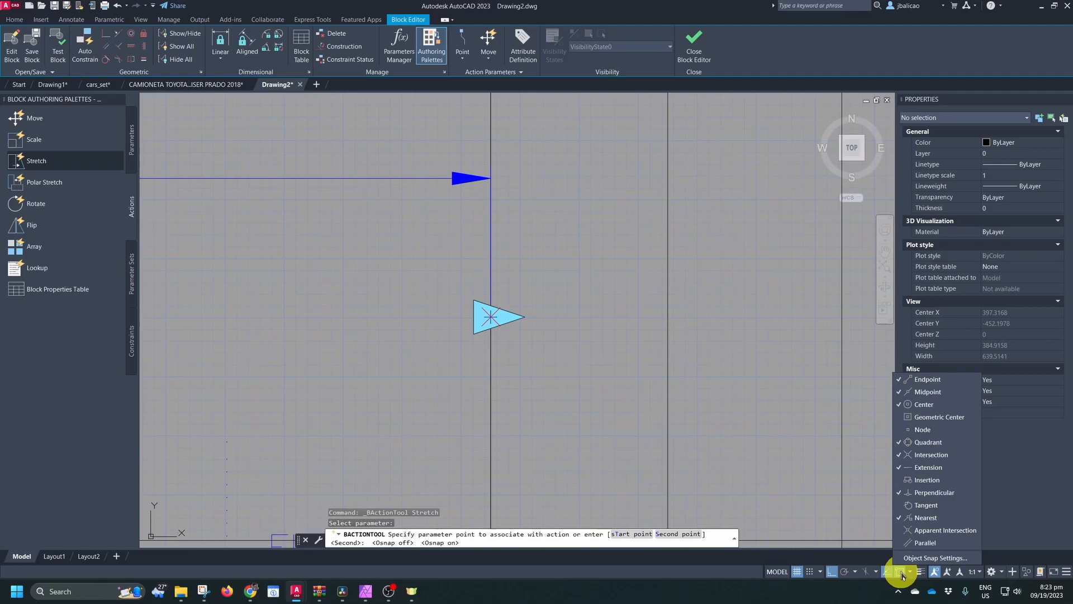
click(901, 575)
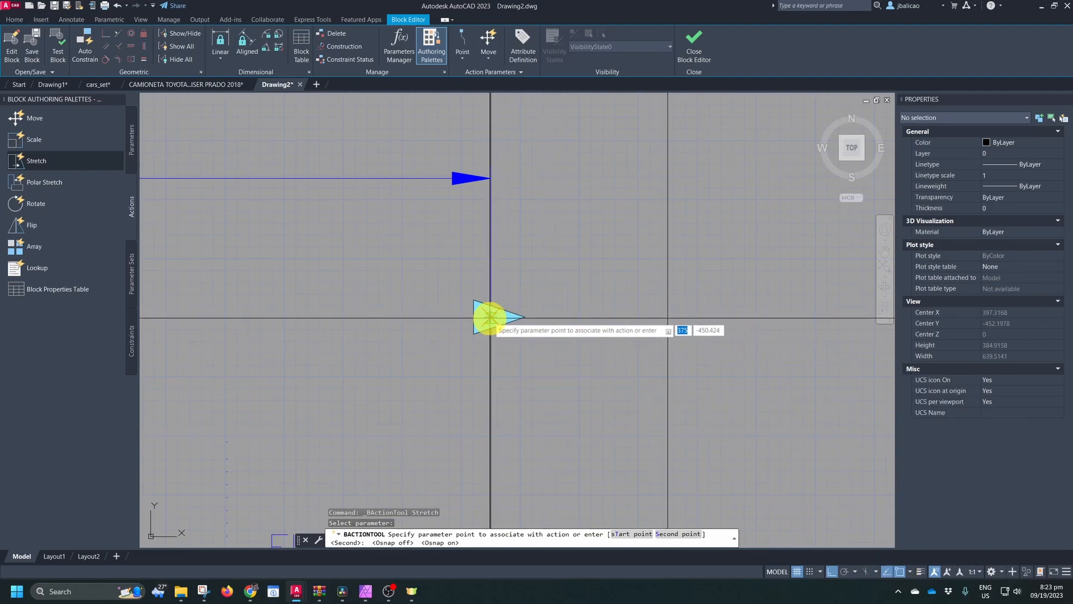
click(489, 317)
scroll(492, 322, down, 6)
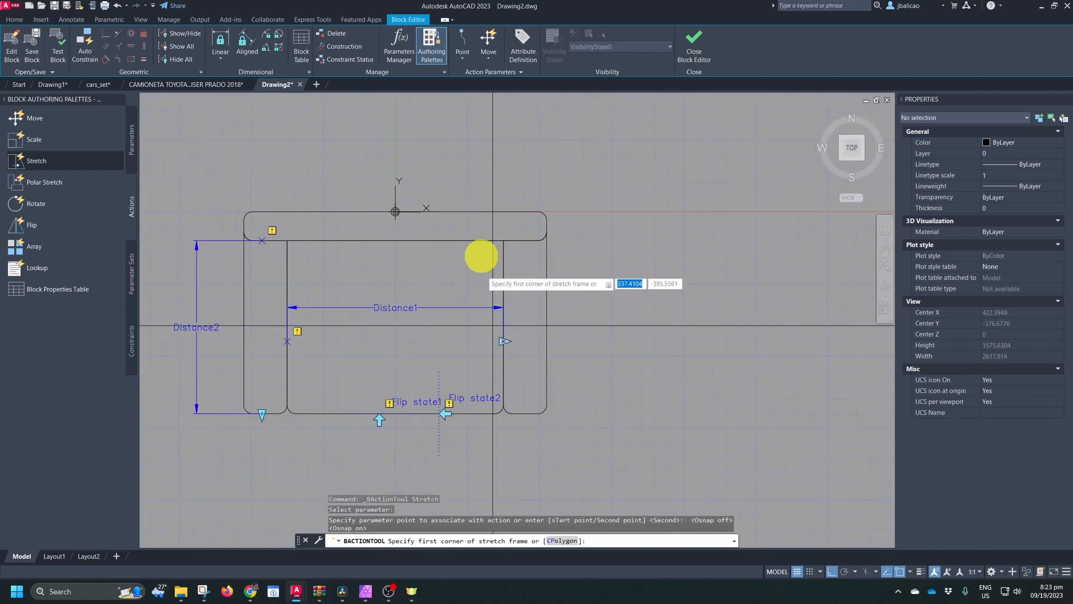
Frame the sofa's right part and select the backrest, right armrest and seat-width parameter to stretch, leaving out the seat
click(463, 165)
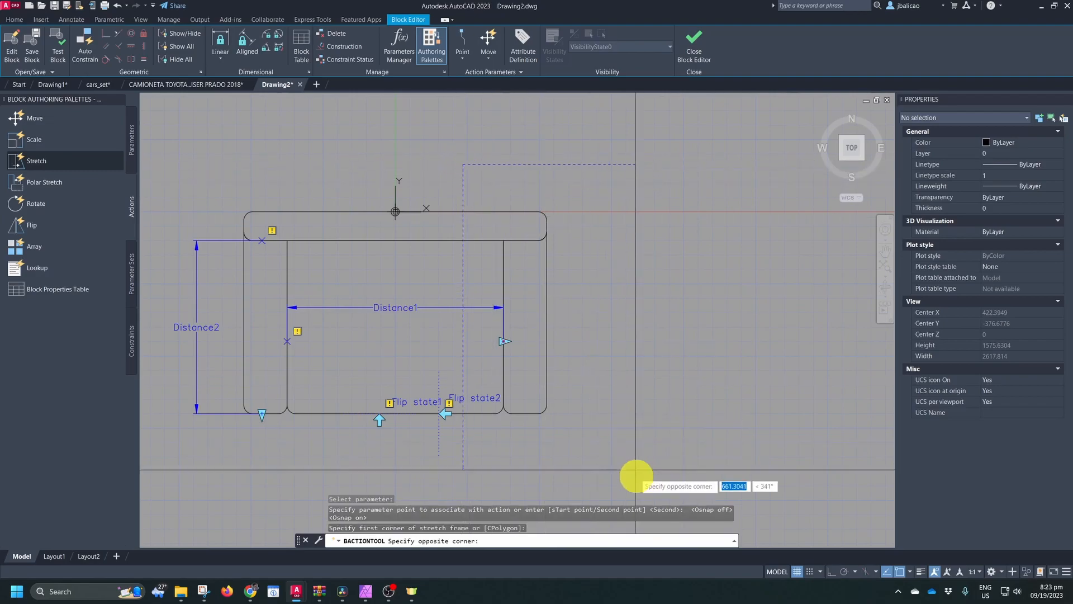
click(606, 473)
click(571, 430)
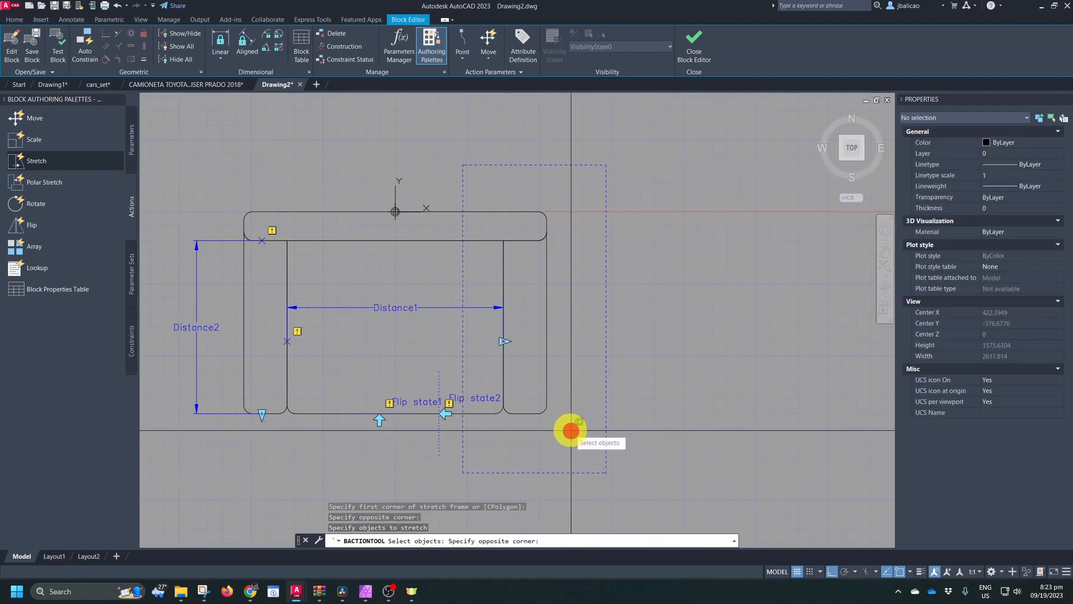
click(493, 223)
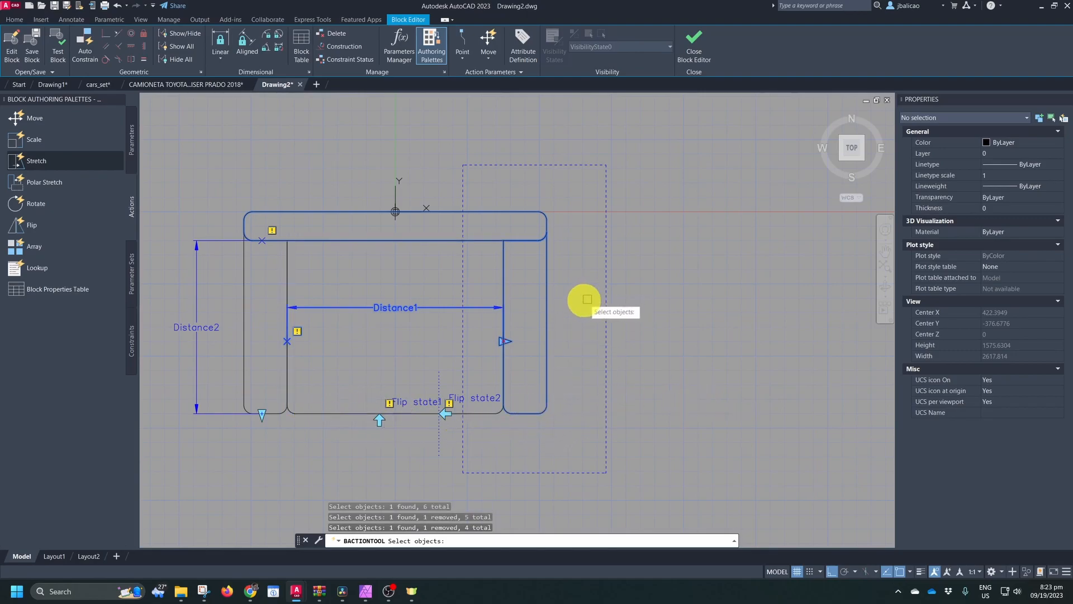
middle_drag(604, 319, 554, 310)
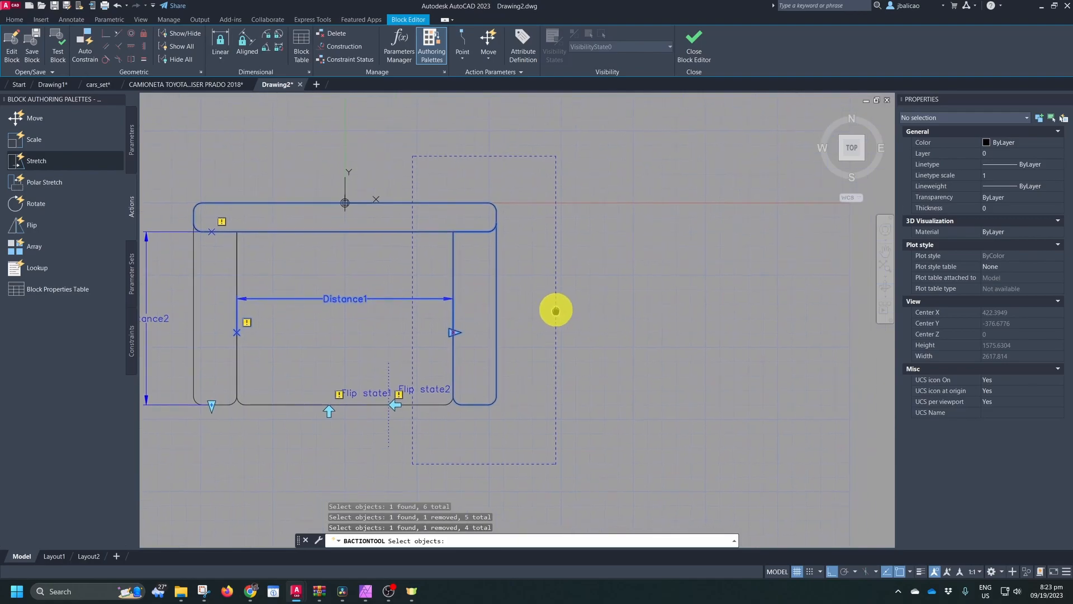
key(Return)
middle_drag(404, 288, 539, 280)
click(49, 163)
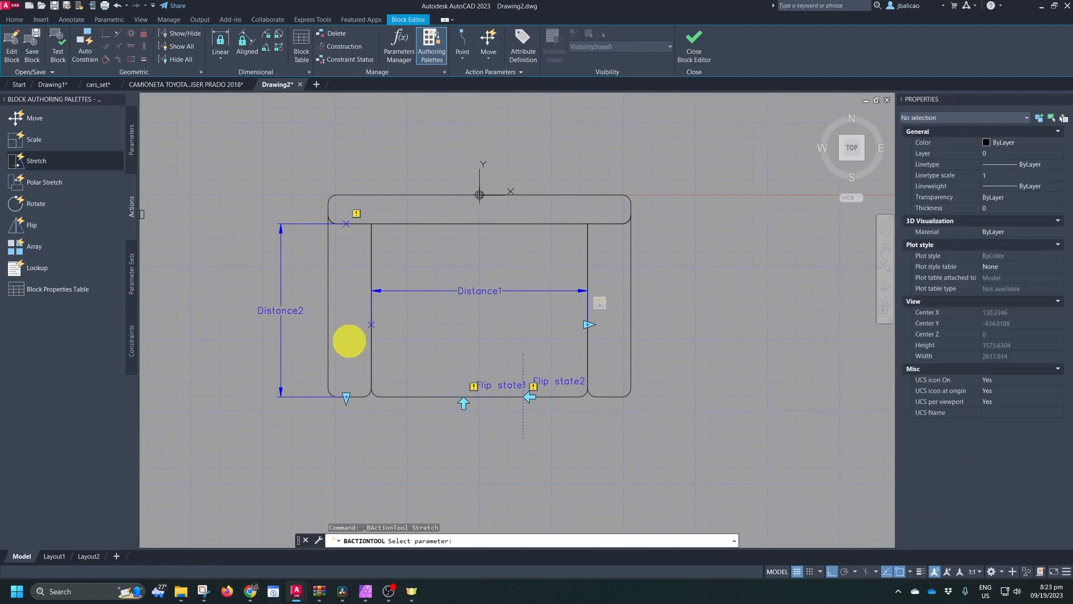
click(286, 311)
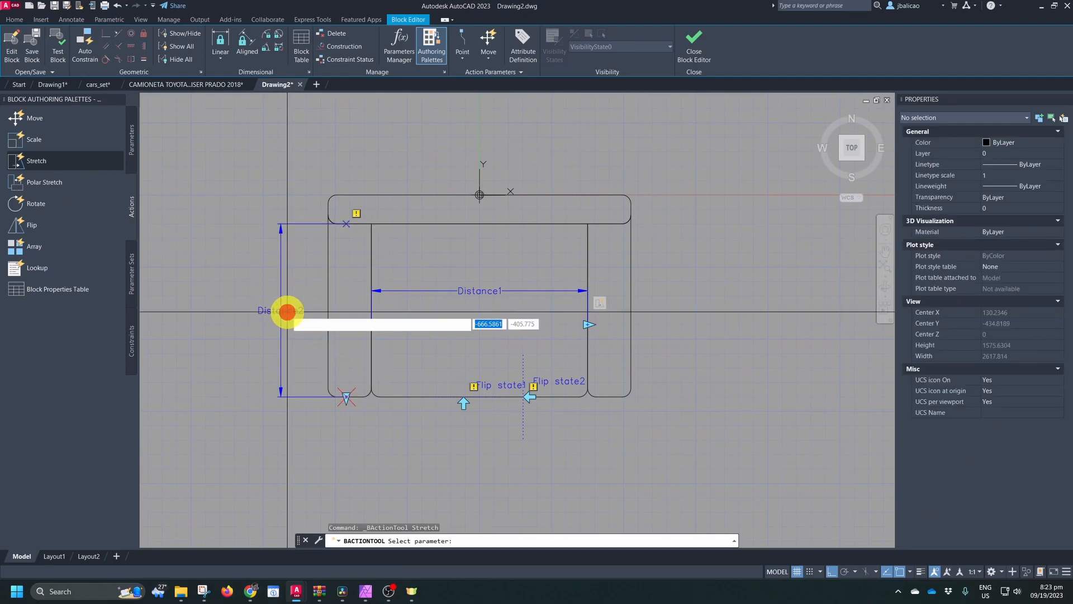
scroll(347, 396, up, 8)
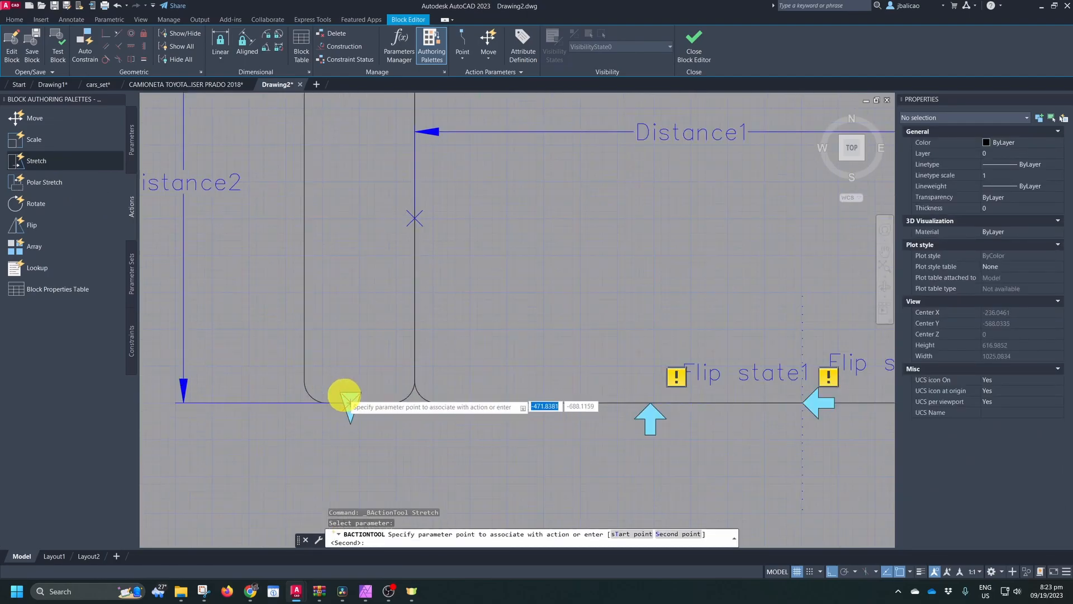
click(360, 415)
scroll(355, 412, down, 8)
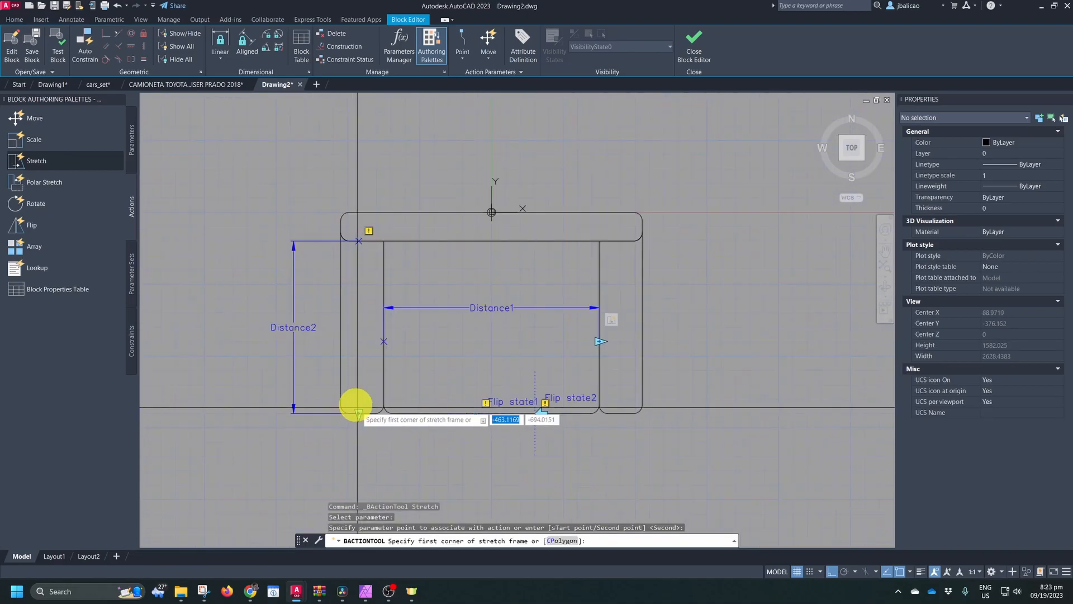
click(275, 369)
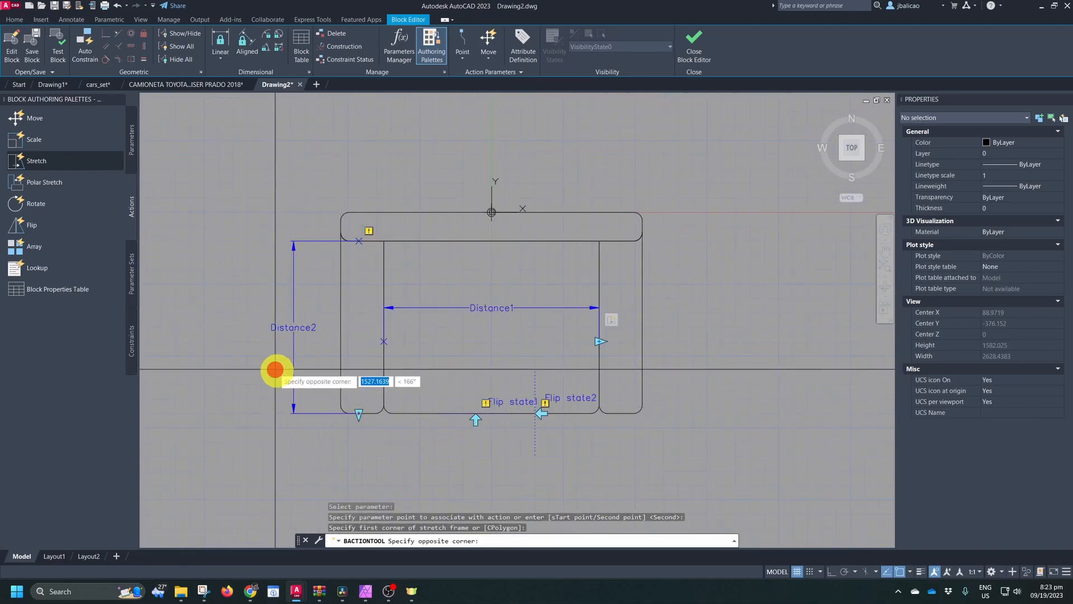
click(424, 454)
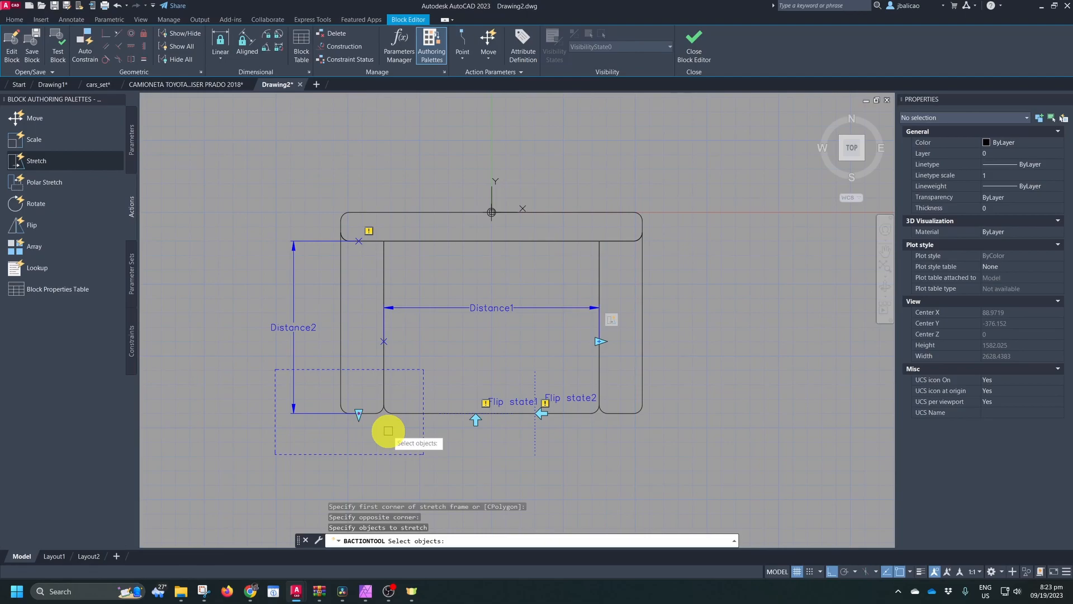
middle_drag(387, 425, 320, 386)
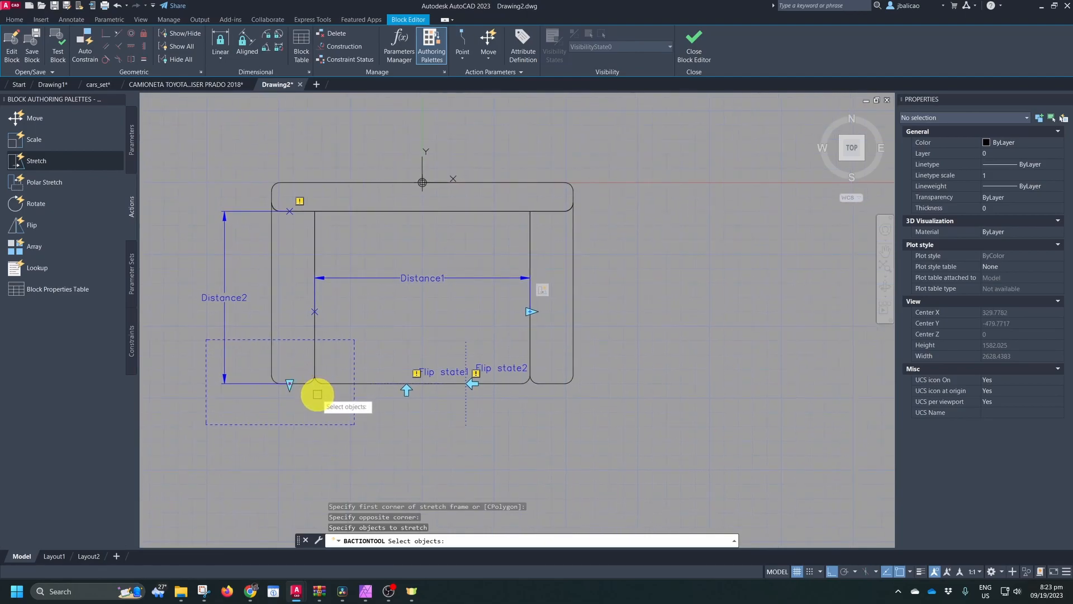
key(ctrl+z)
key(Escape)
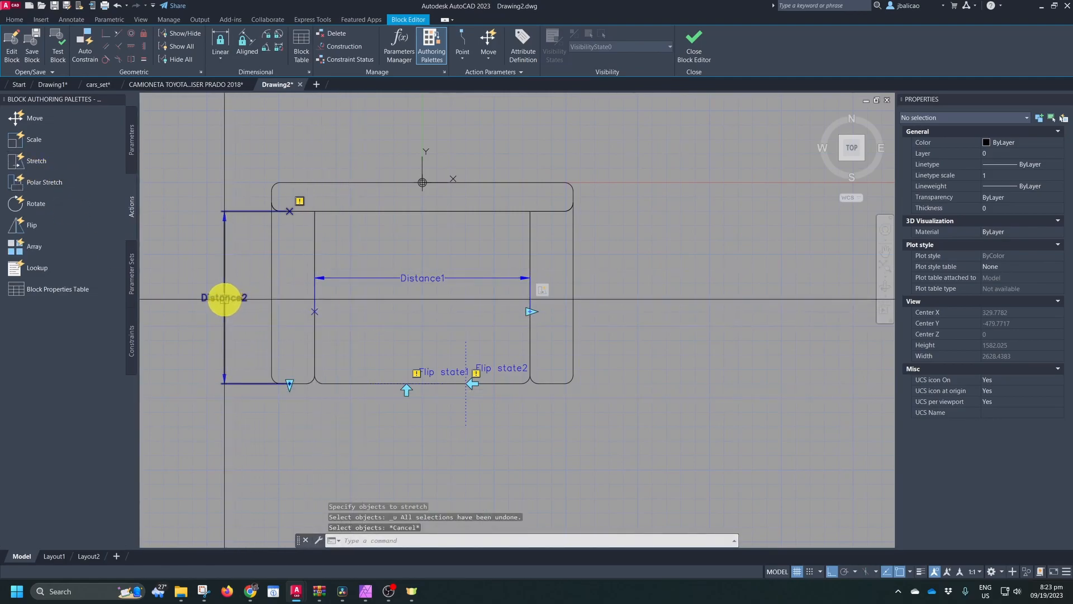
click(224, 297)
key(Escape)
Start a Stretch action for the vertical armrest-length parameter and associate it with the grip point at the armrest's front end
click(36, 167)
click(228, 297)
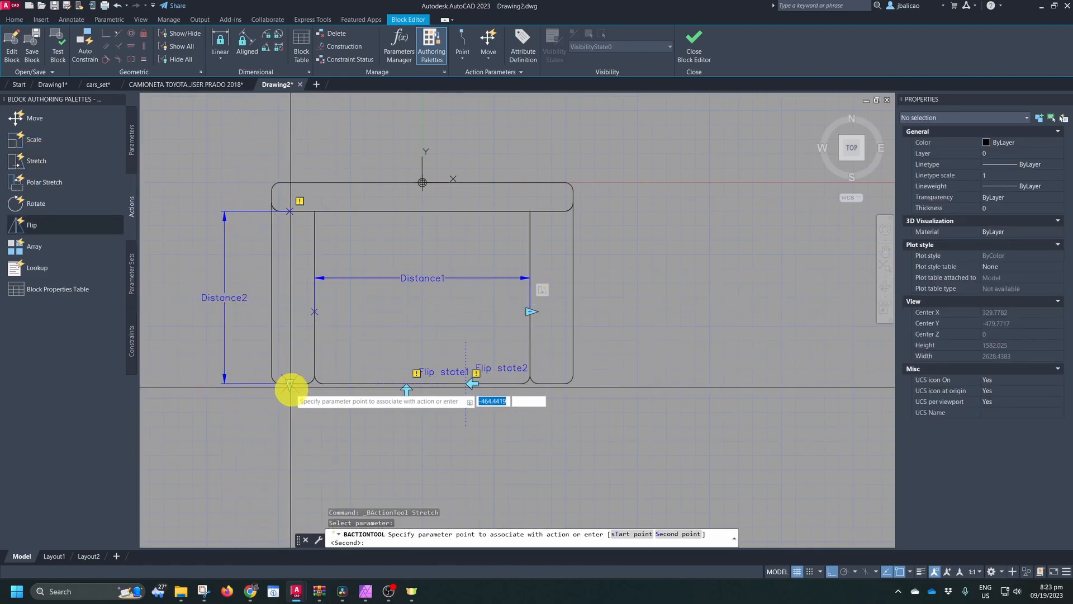
scroll(289, 382, up, 4)
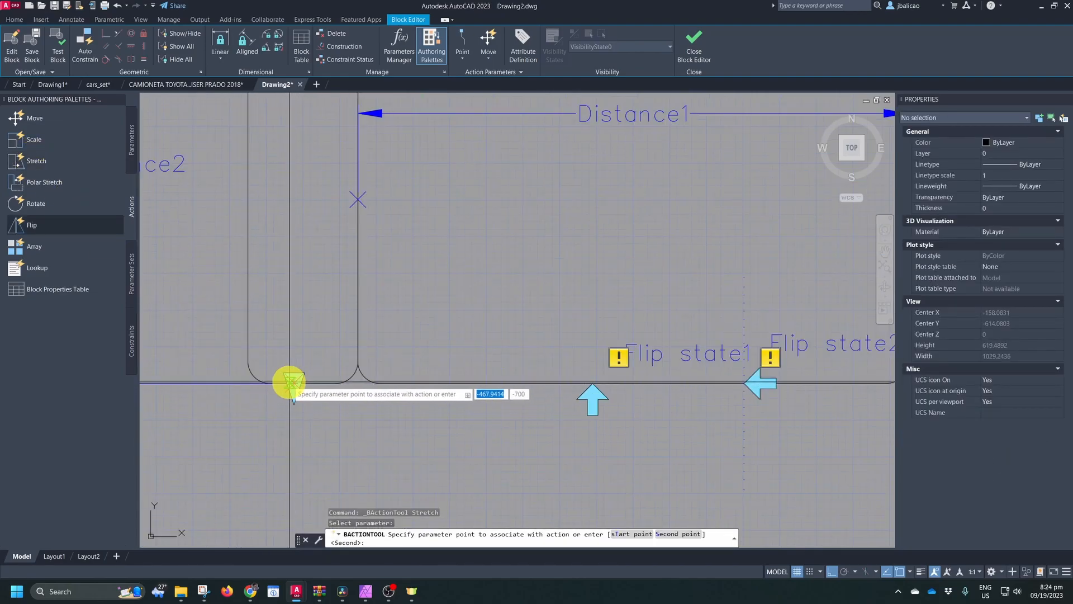
click(293, 384)
scroll(296, 387, down, 2)
middle_drag(311, 414, 319, 395)
scroll(319, 395, down, 2)
Frame the whole front of the sofa and select the armrests, seat, armrest-length parameter and flip parameters to stretch
click(270, 325)
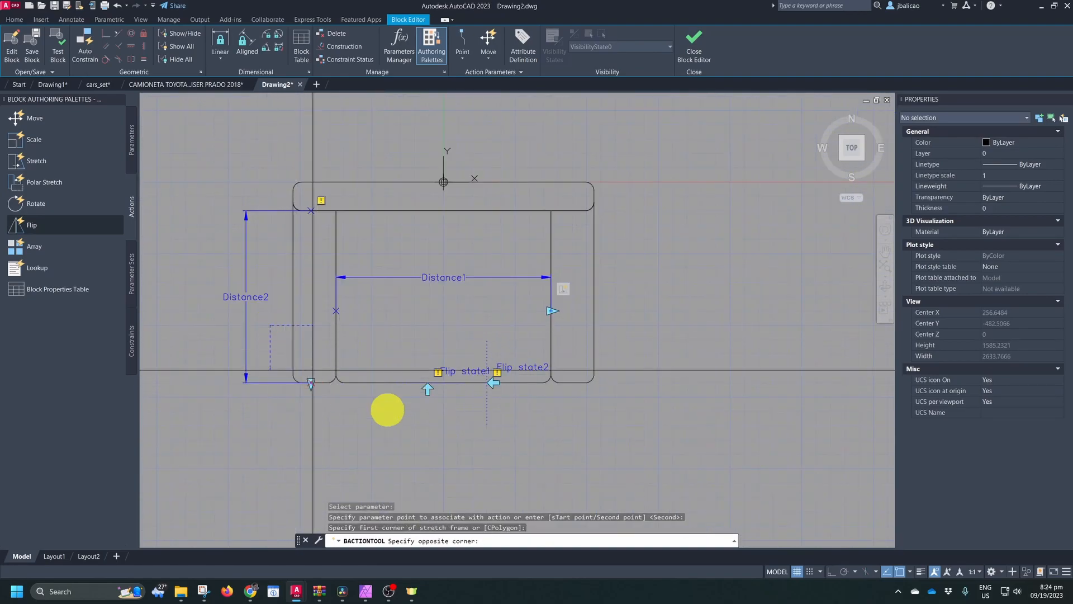
click(650, 460)
click(598, 432)
click(295, 368)
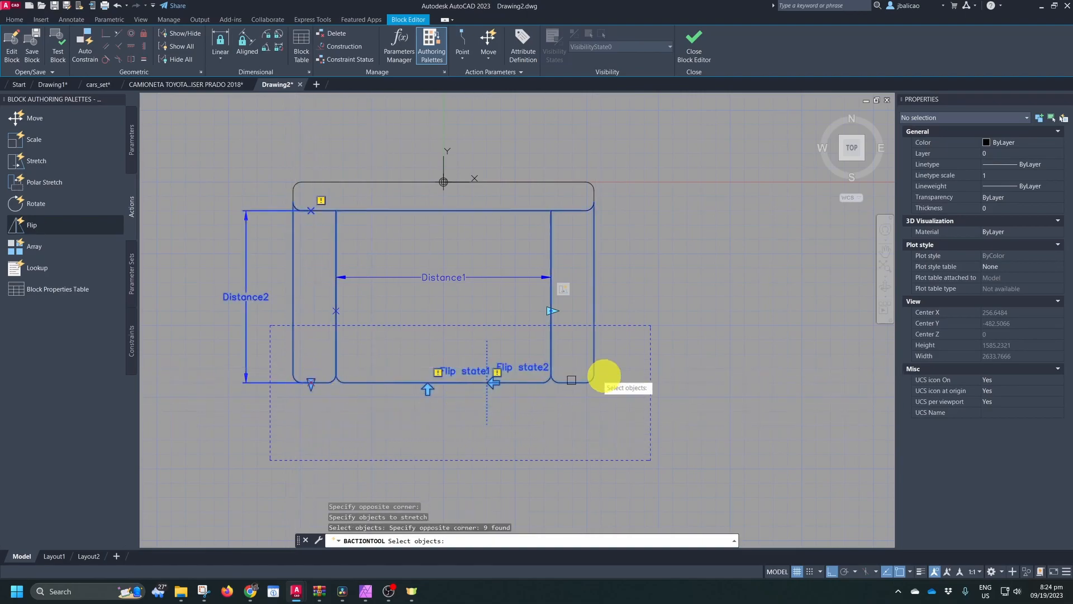
key(Return)
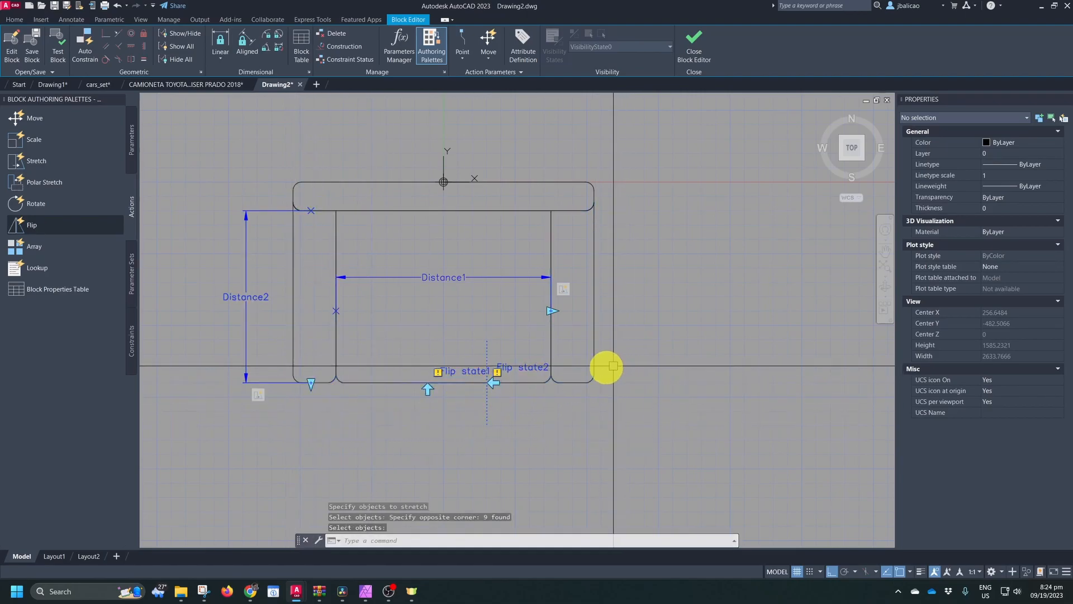
middle_drag(404, 350, 376, 347)
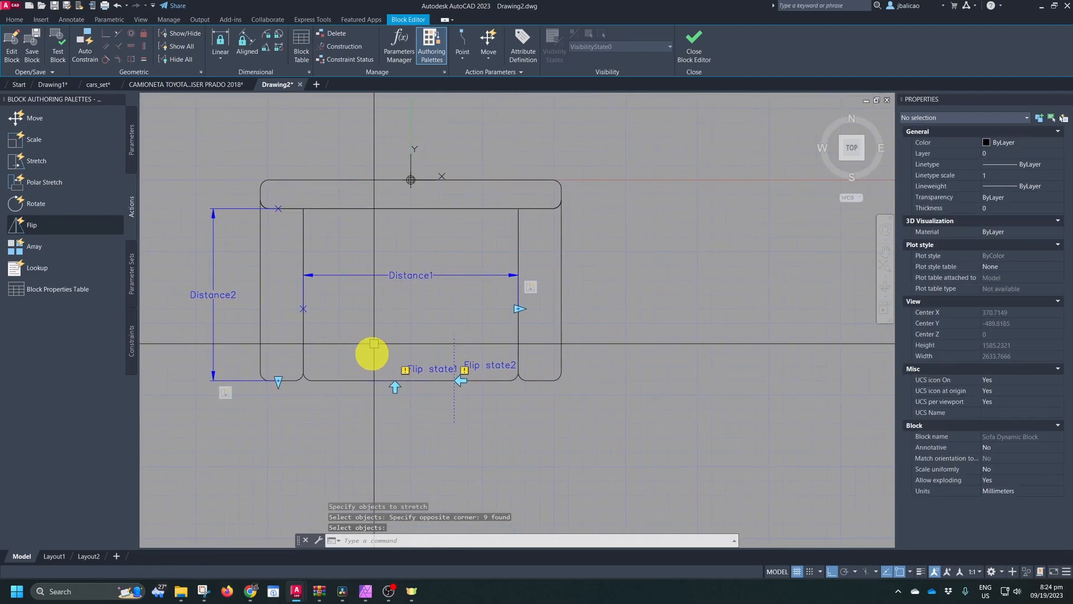
click(132, 146)
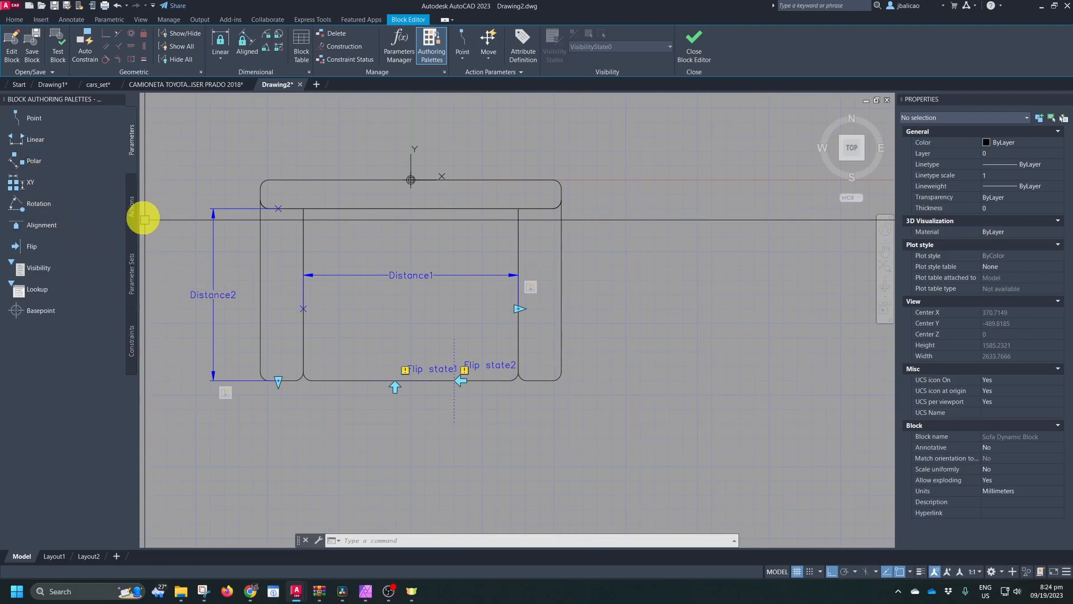
click(132, 203)
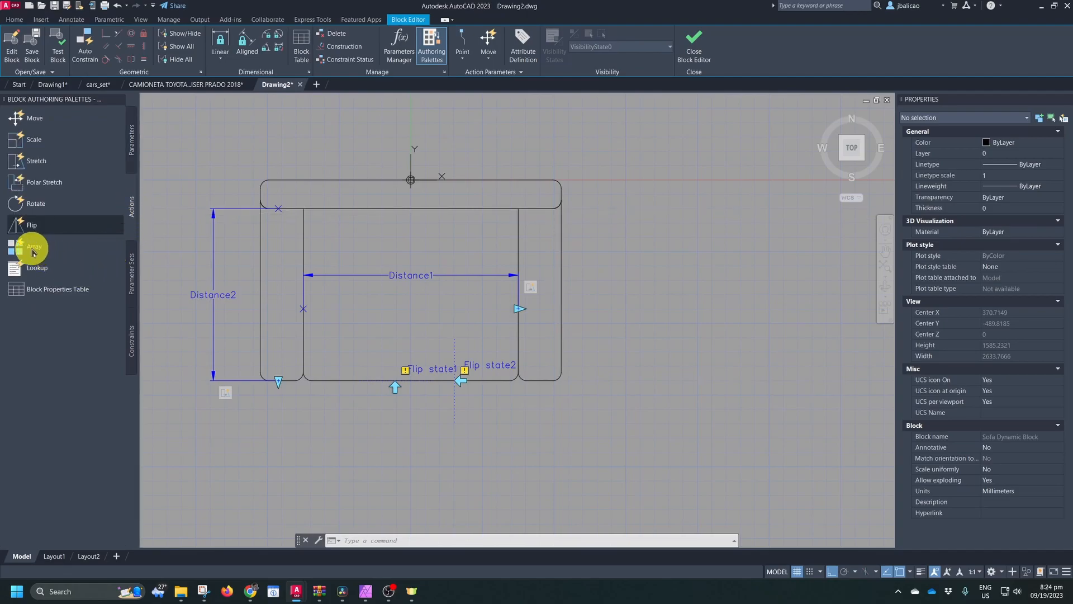
click(32, 250)
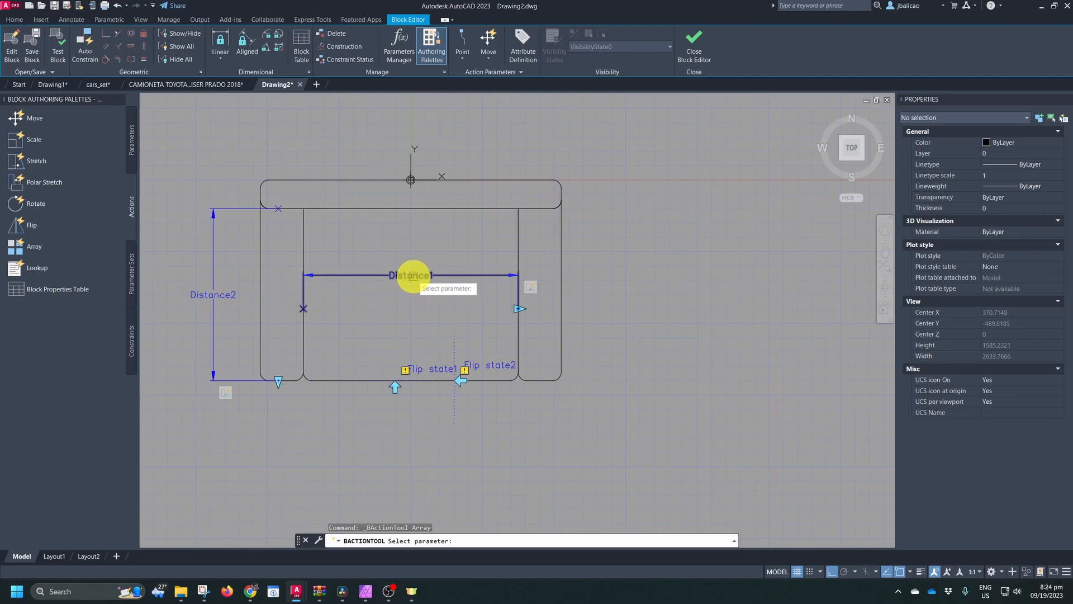
click(412, 276)
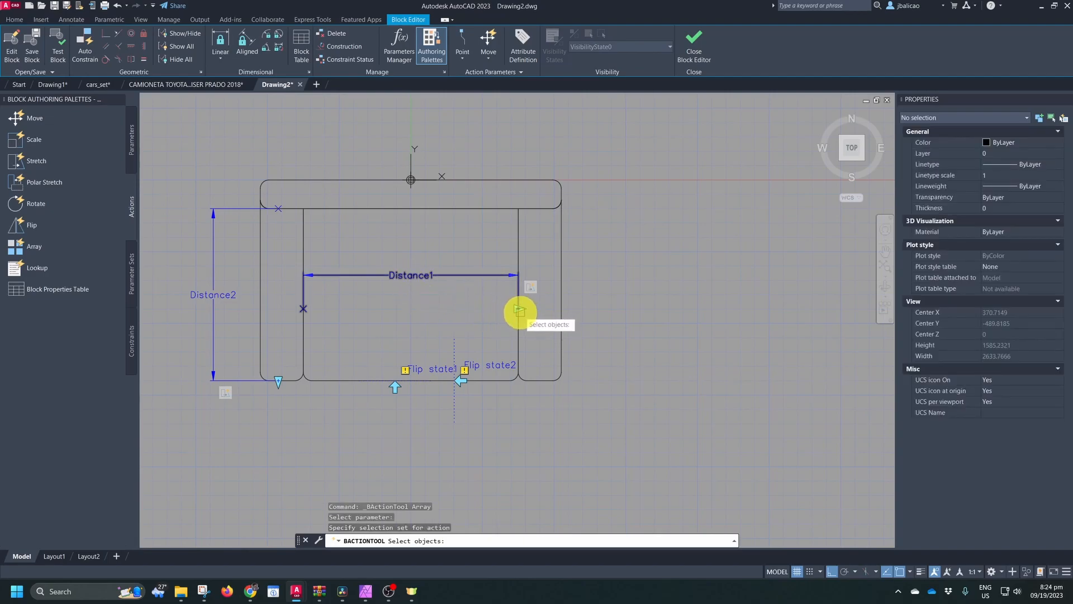
click(355, 381)
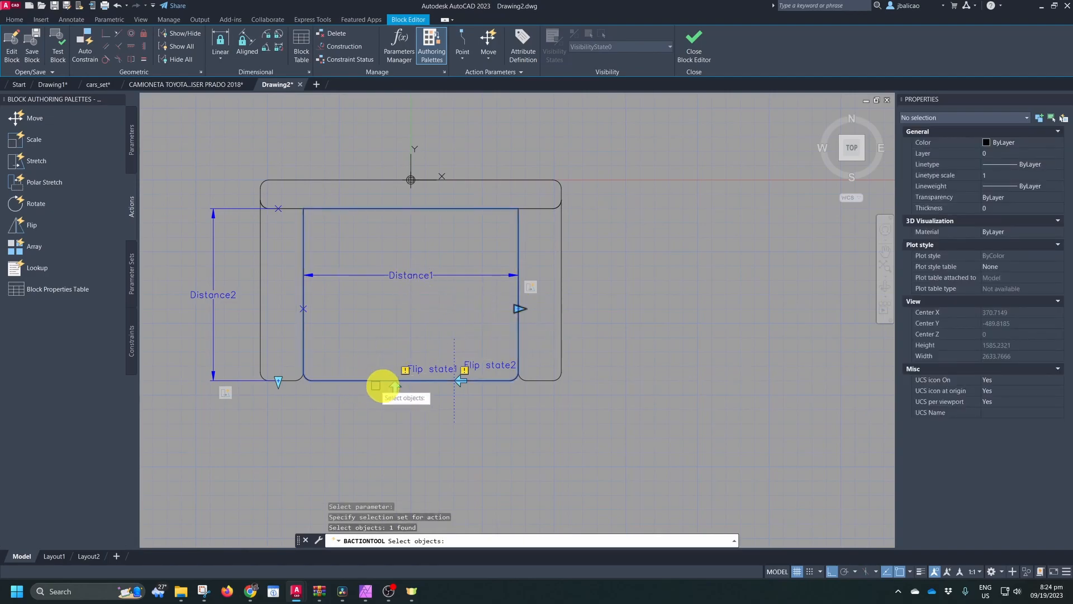
middle_drag(505, 364, 400, 352)
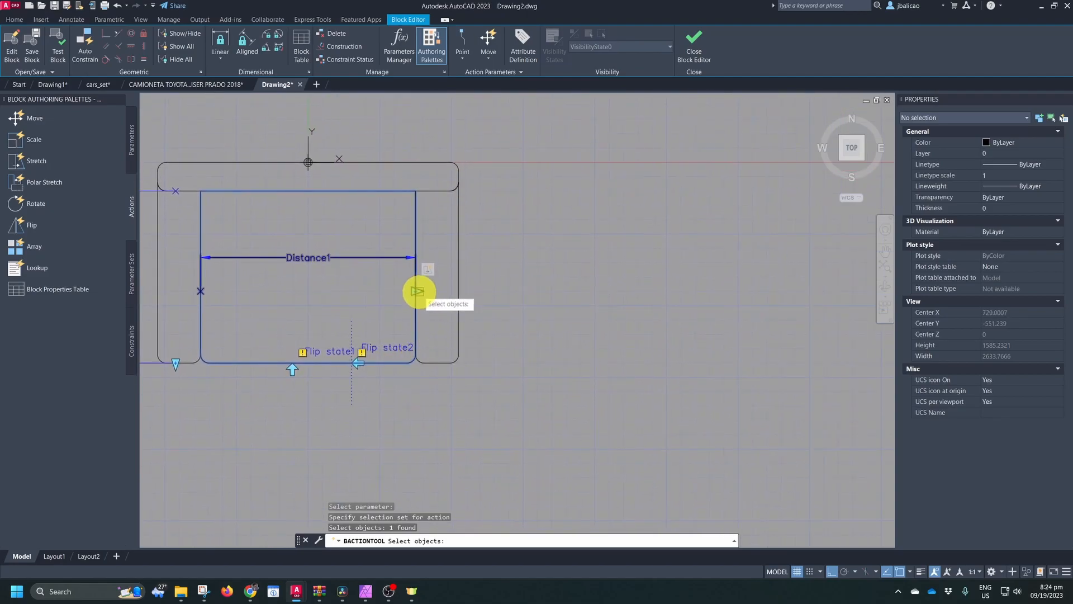
key(Escape)
key(Escape)
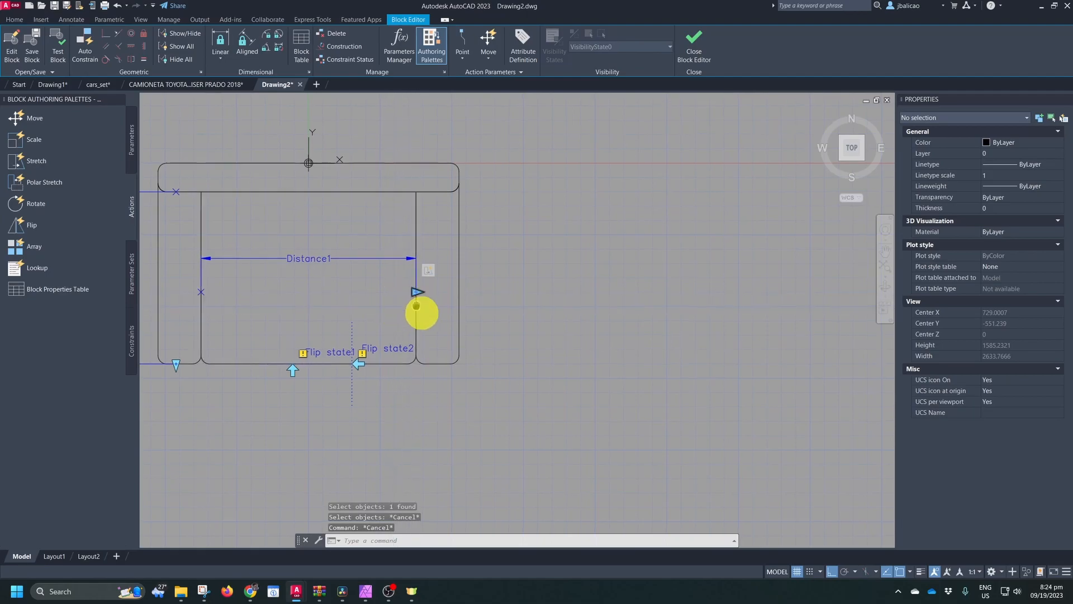
Set the distance type of the seat-width linear parameter to Increment
middle_drag(380, 319, 446, 350)
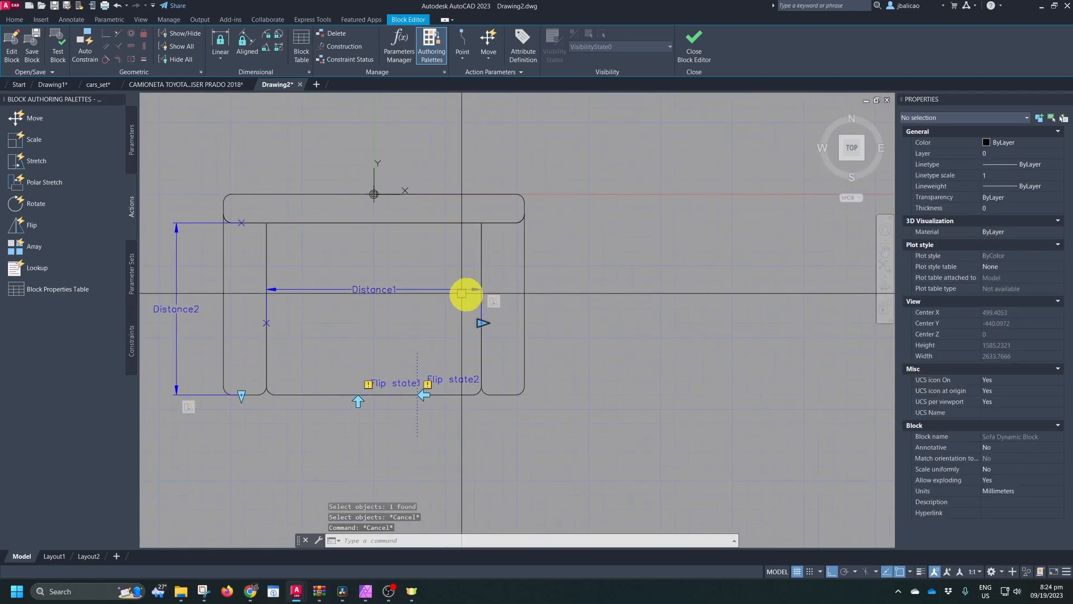
click(373, 289)
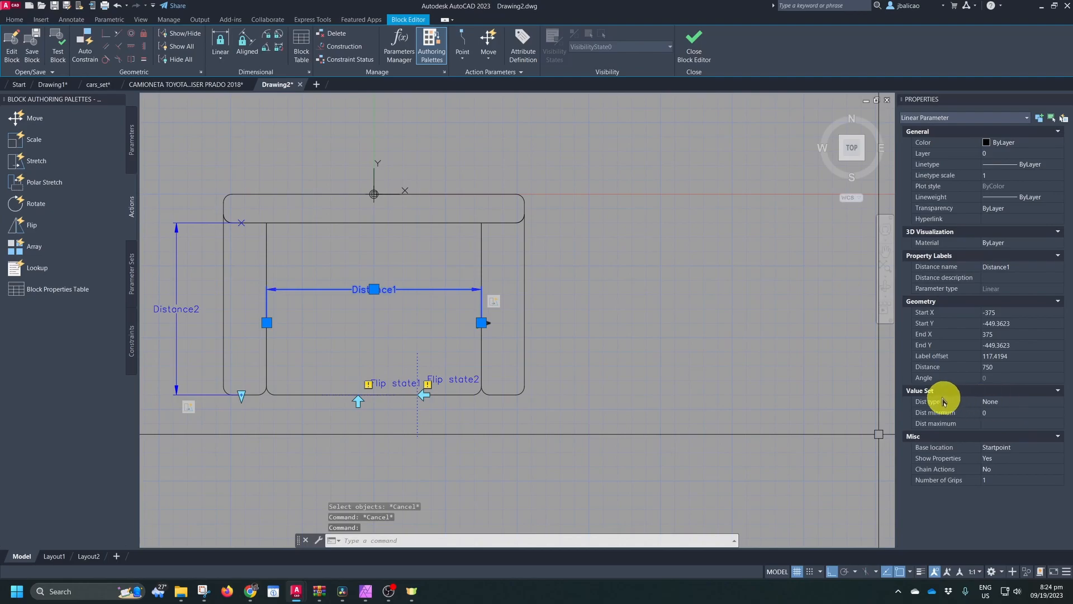
click(1007, 402)
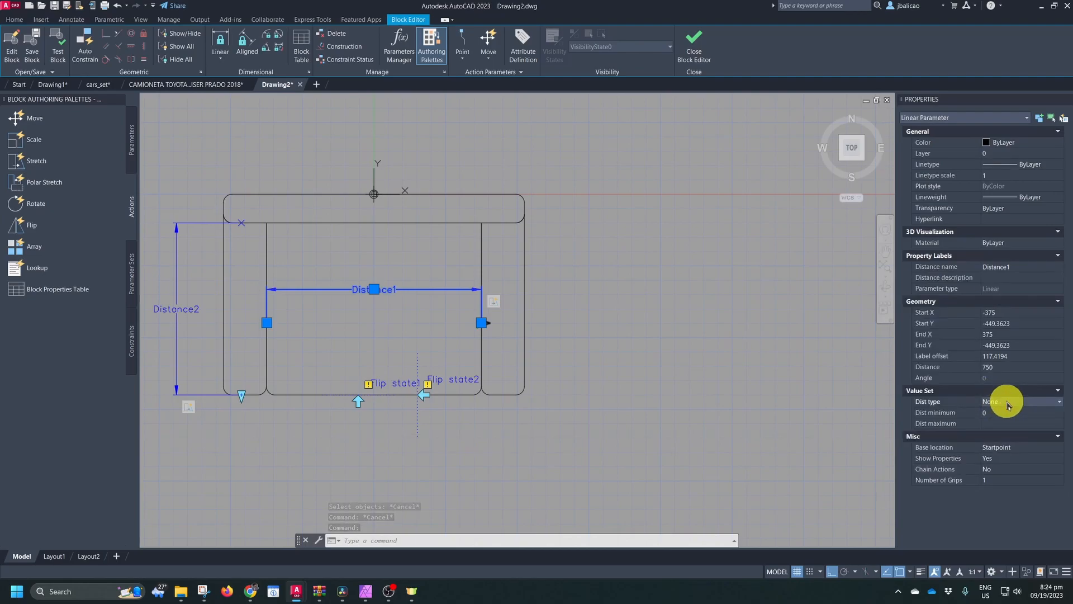
click(995, 421)
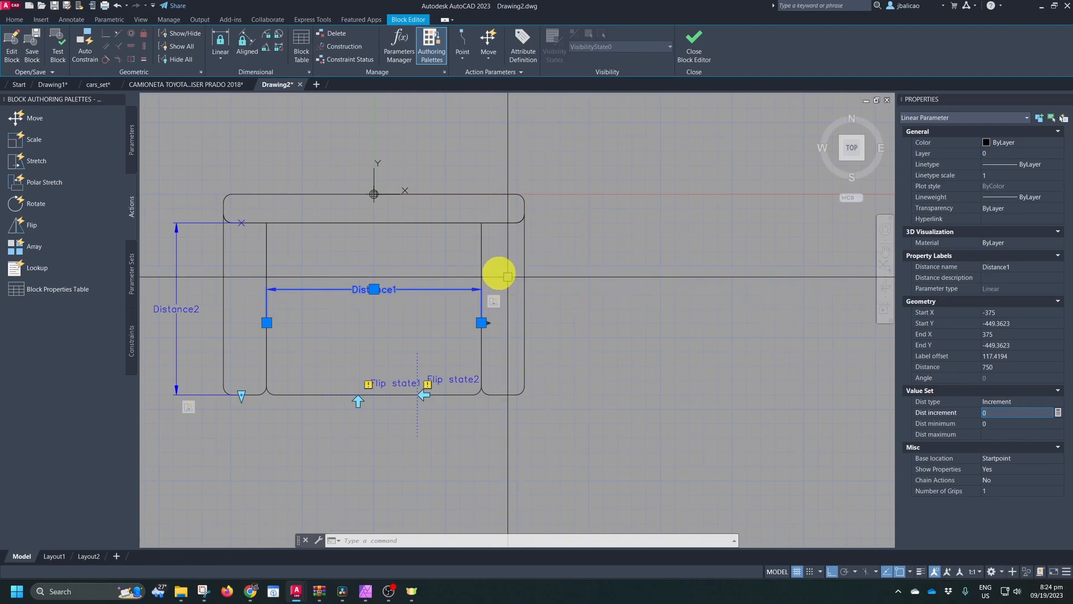
Measure the seat's width with the quick Measure tool
click(41, 20)
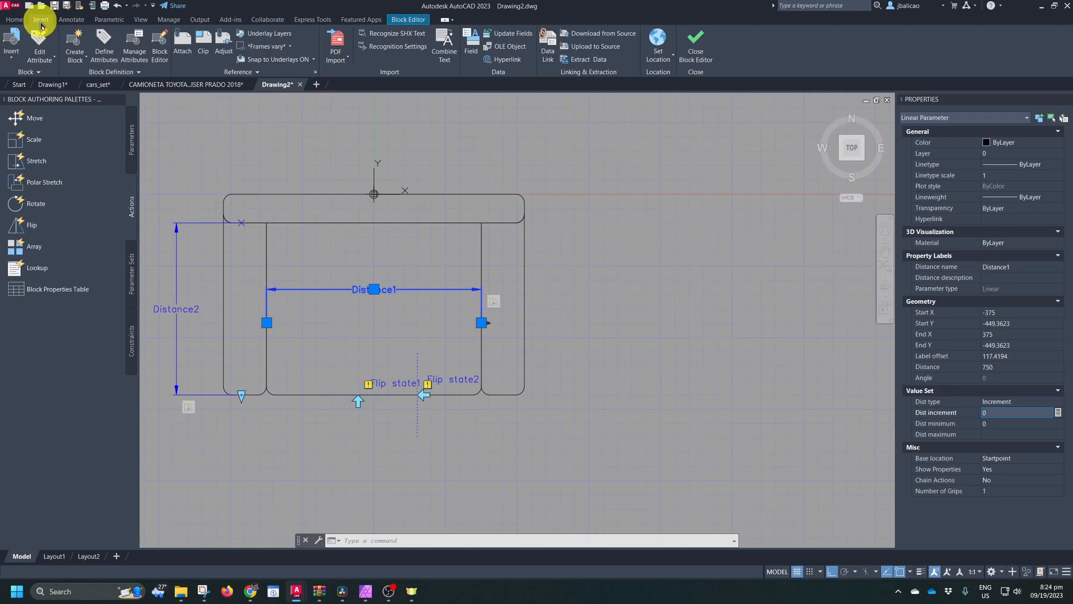
click(15, 20)
click(768, 44)
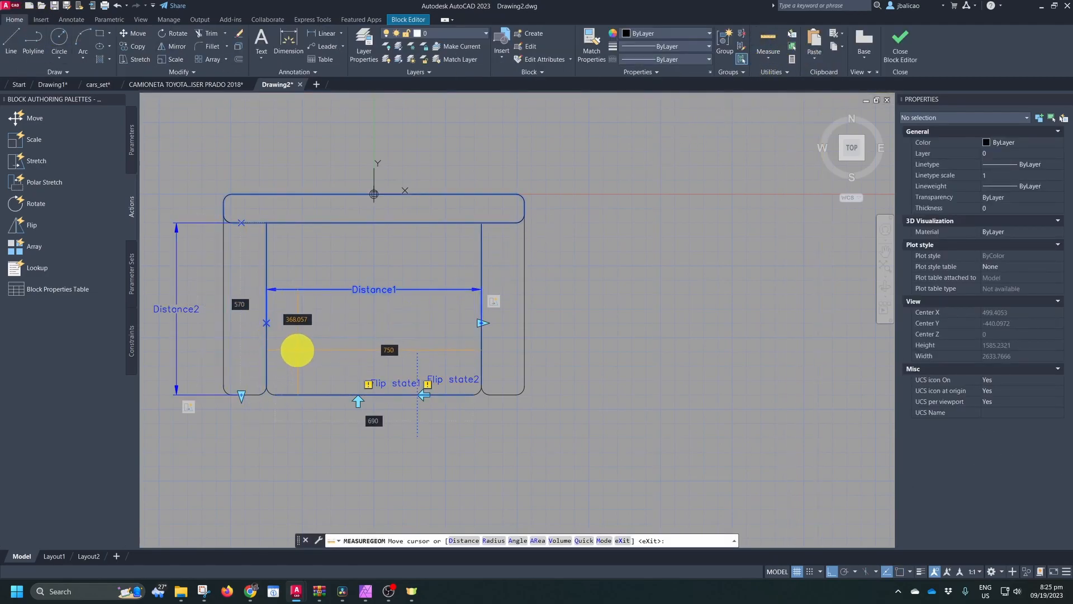
key(Escape)
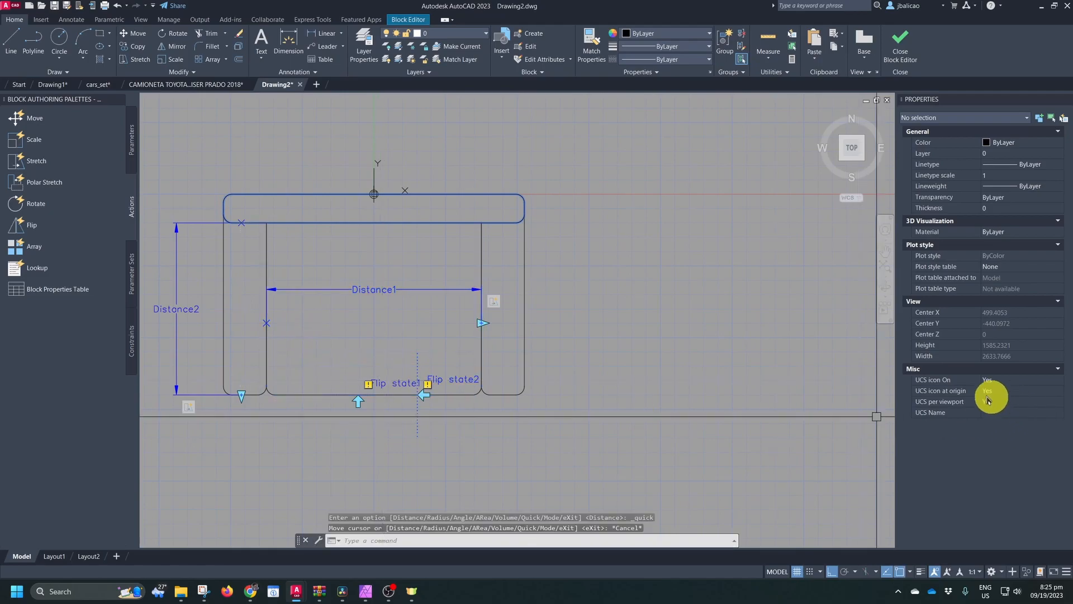
Set the seat-width linear parameter's distance increment to 750, minimum to 750 and maximum to 3000
click(374, 289)
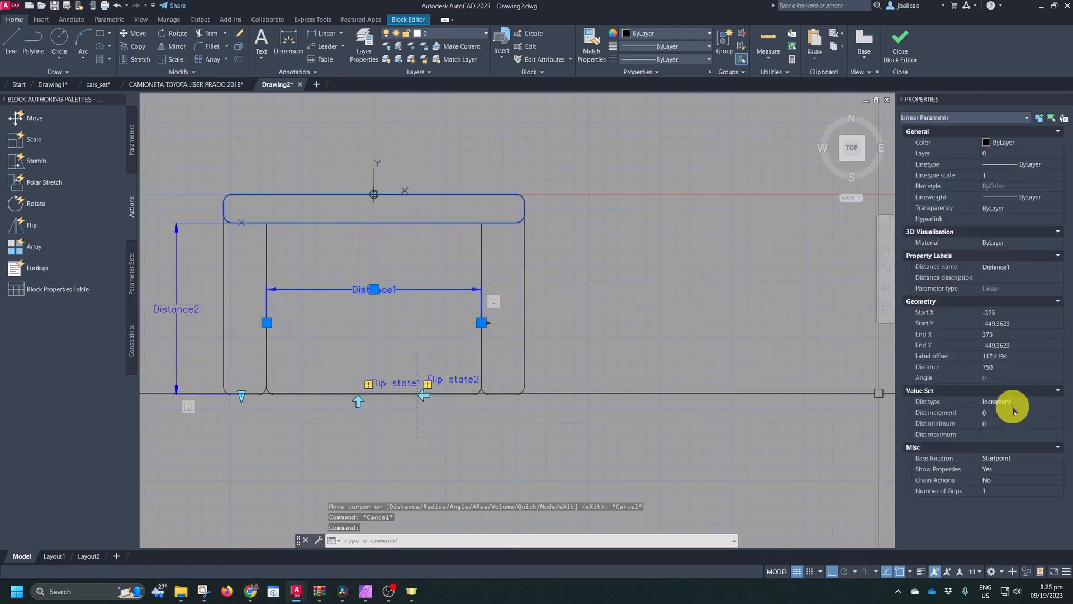
click(1012, 414)
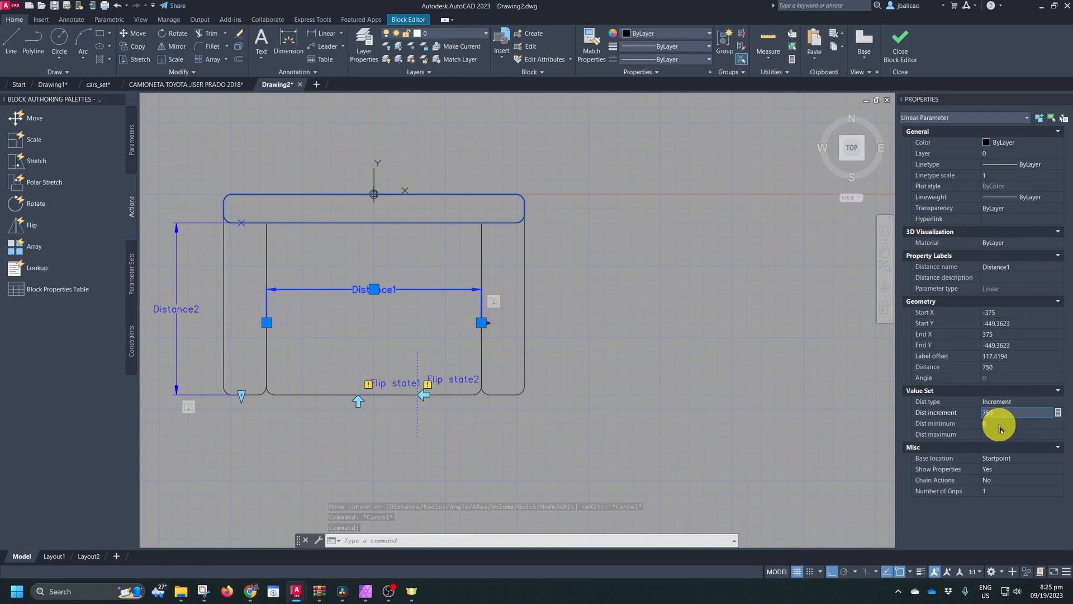
click(1011, 425)
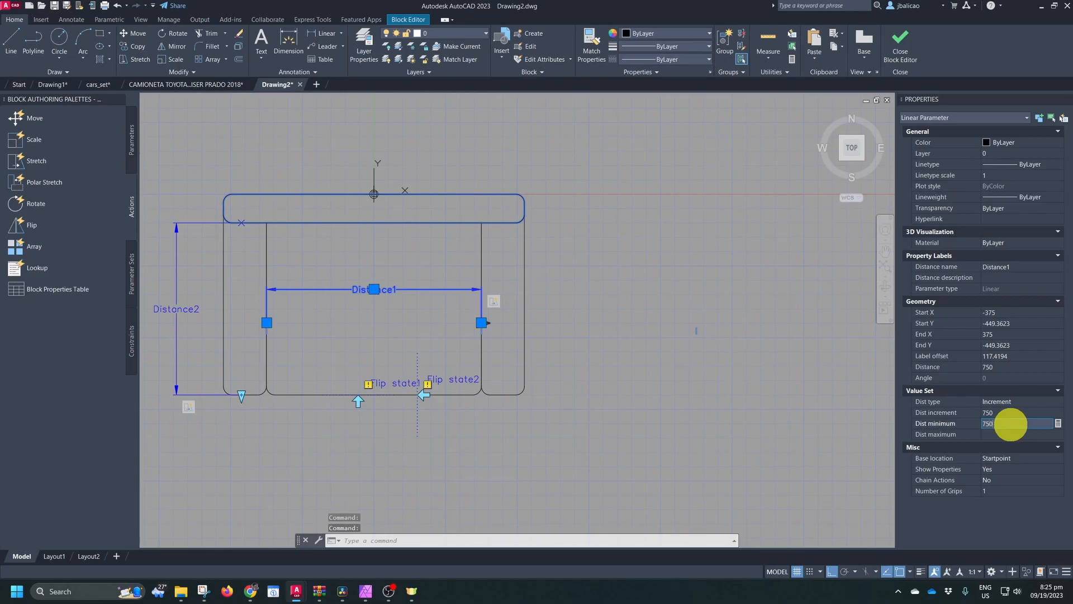
click(1019, 435)
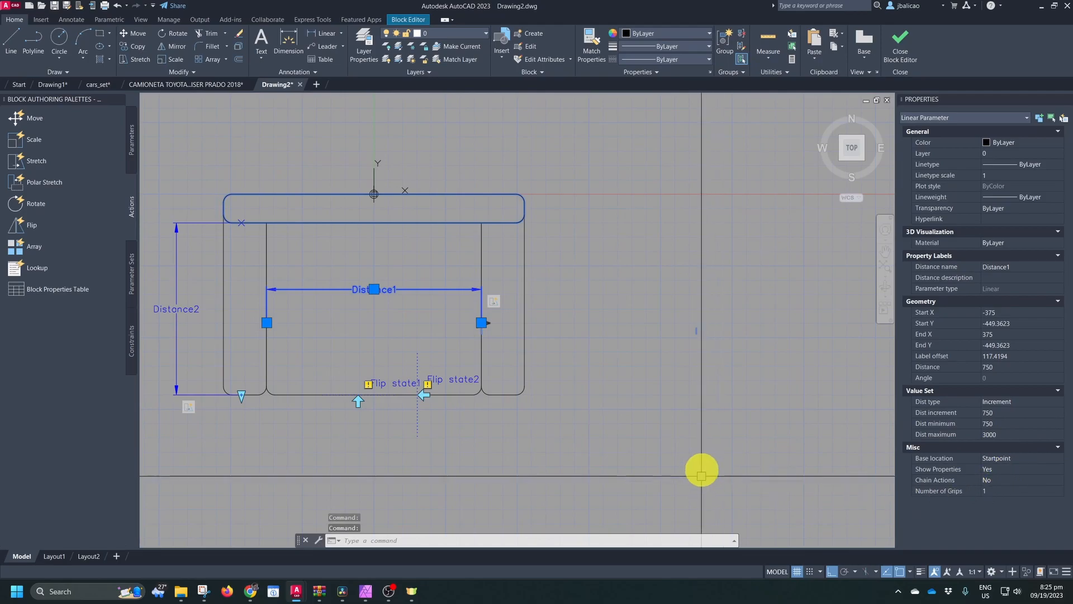
click(35, 251)
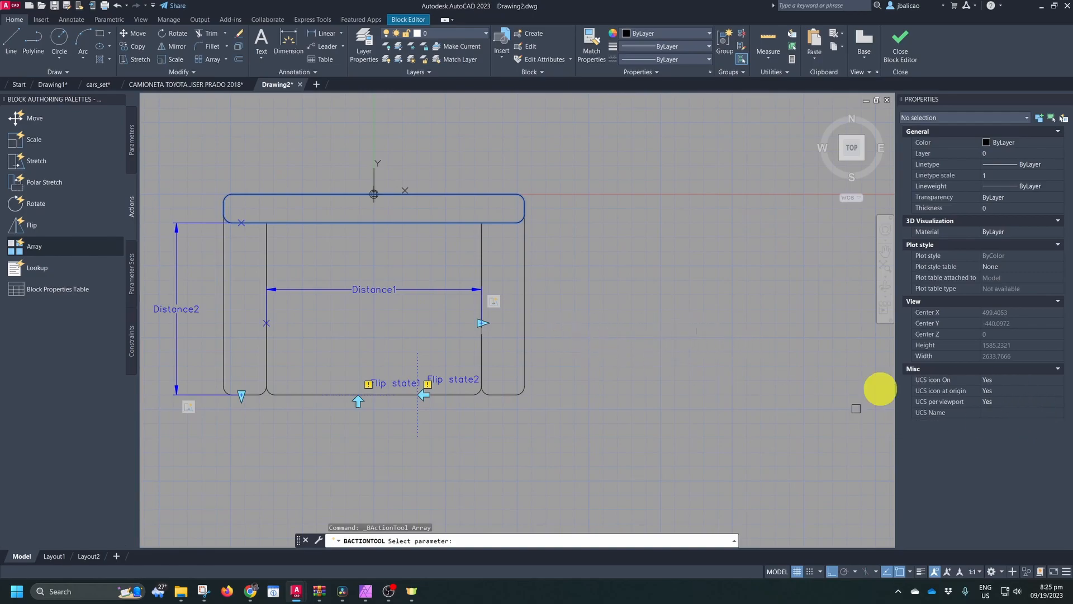
click(378, 290)
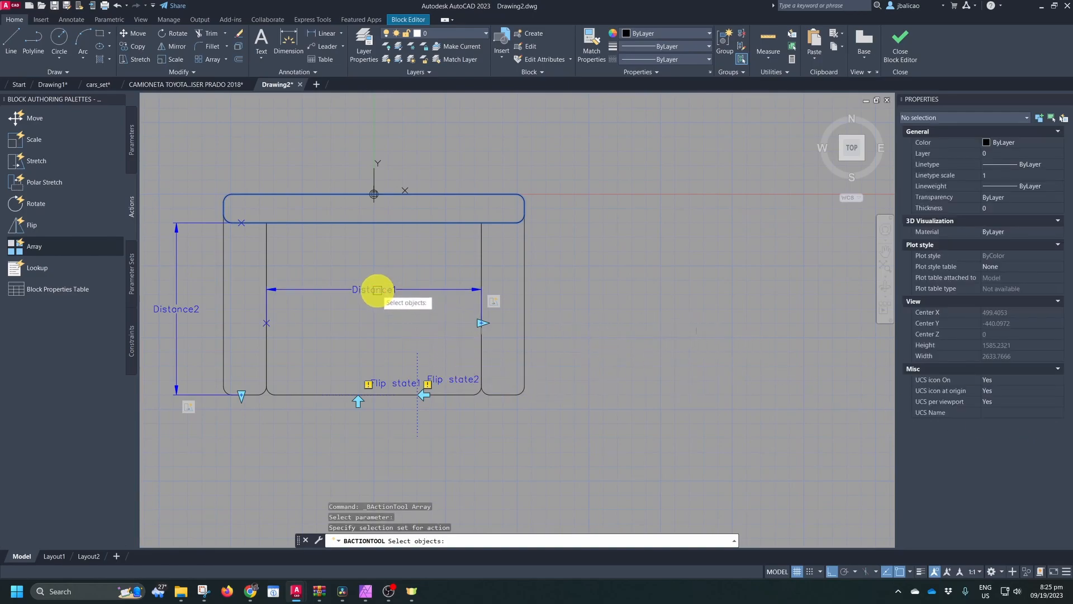
click(297, 393)
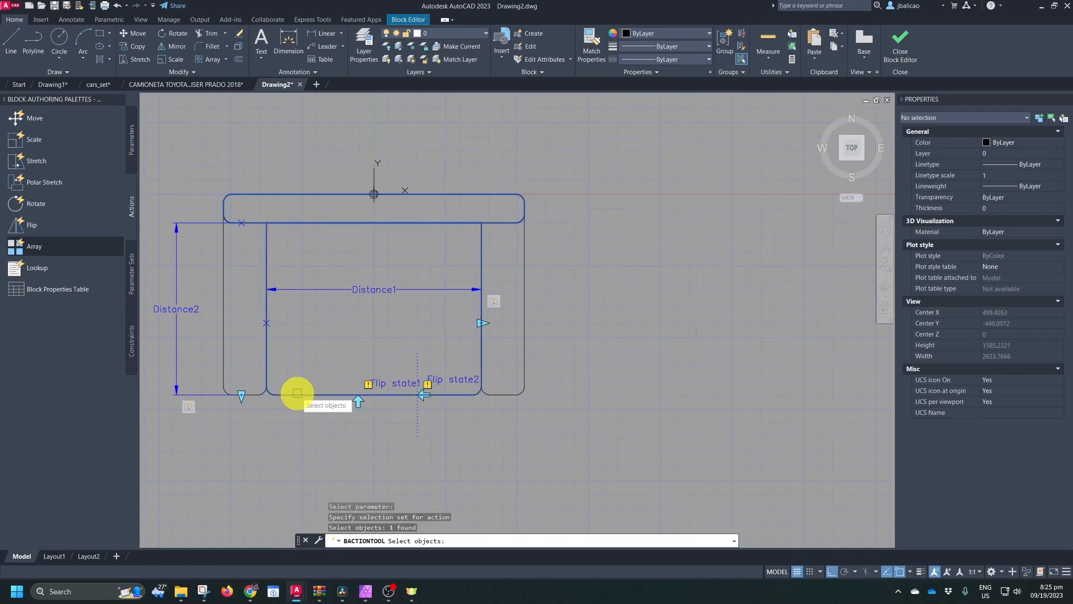
key(Return)
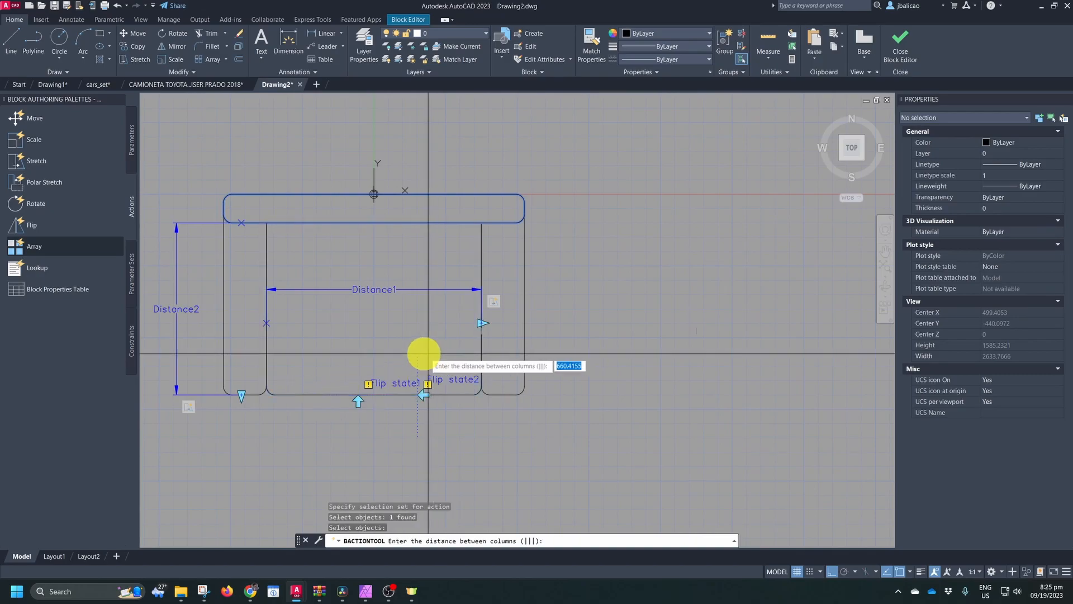
Close the block editor, saving the block, and stretch the placed sofa's seat width in 750 increments to 3000
click(900, 40)
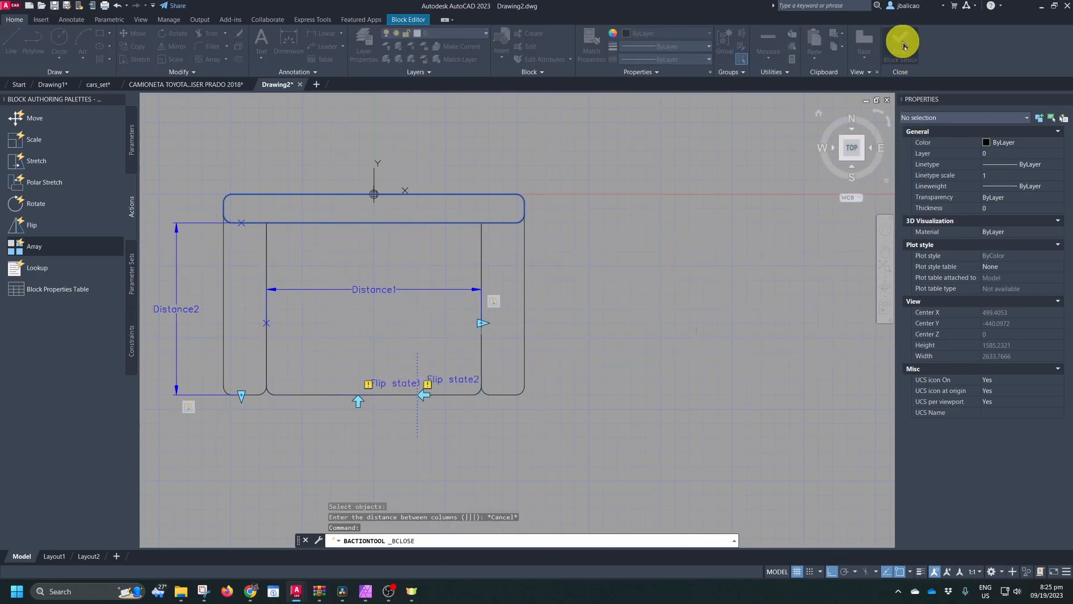
click(526, 274)
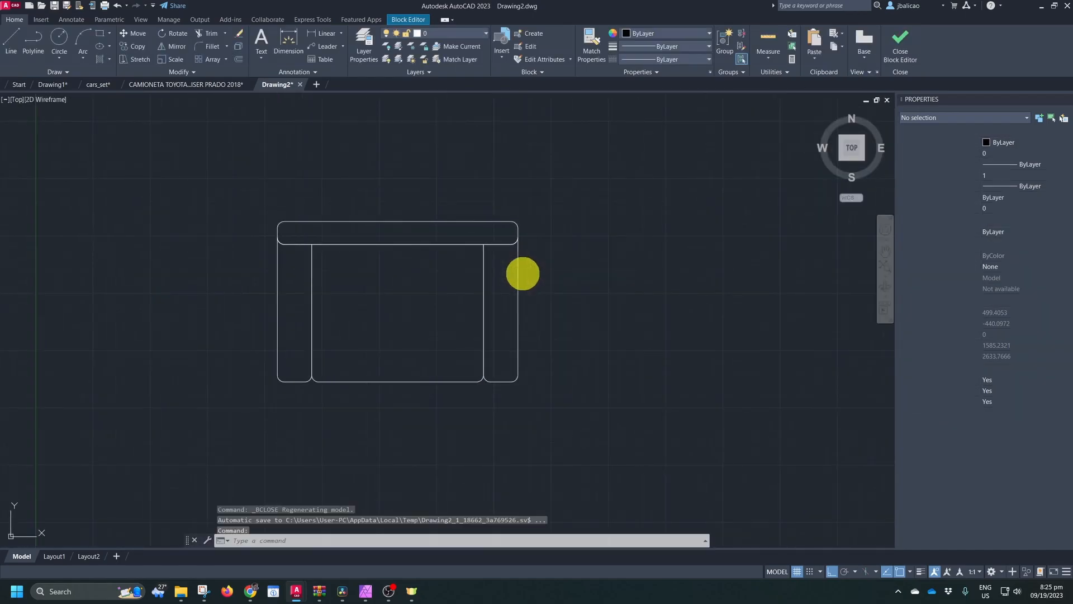
click(483, 327)
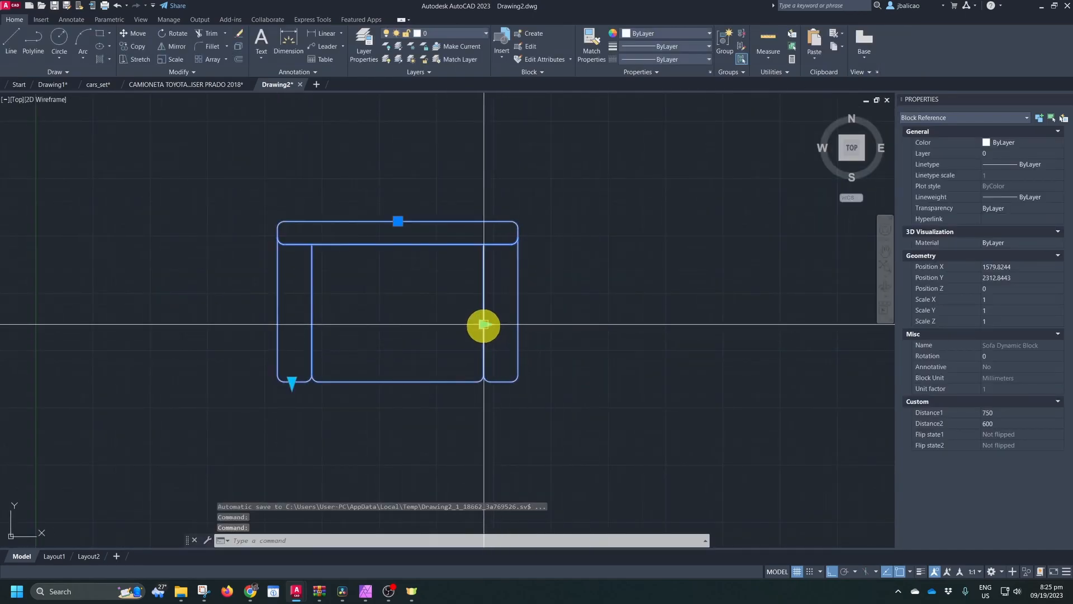
click(484, 325)
click(677, 337)
middle_drag(736, 374, 565, 347)
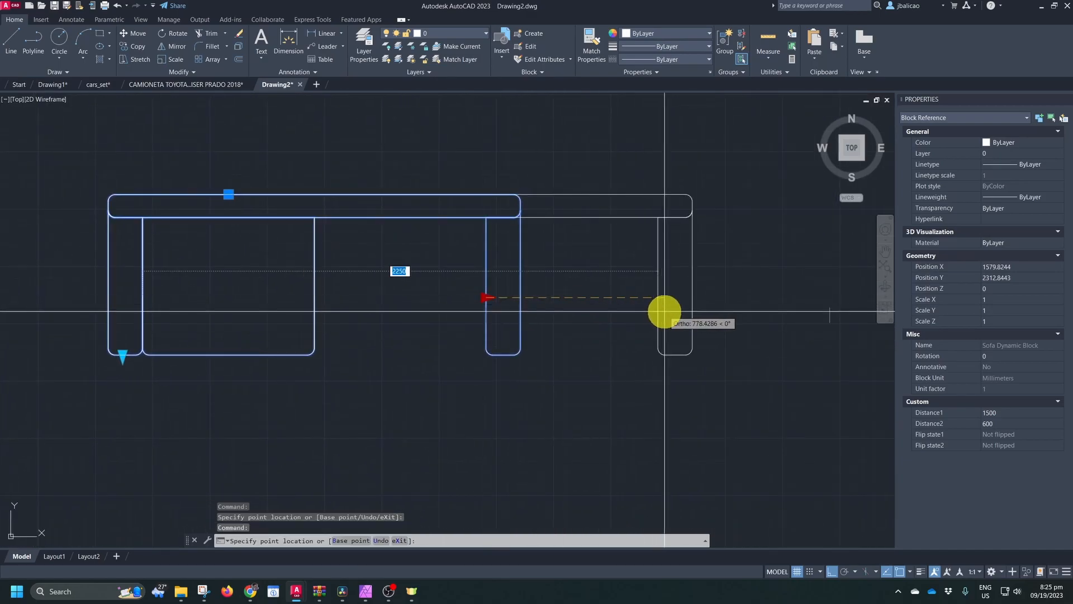
click(662, 307)
scroll(649, 324, down, 2)
middle_drag(640, 330, 572, 334)
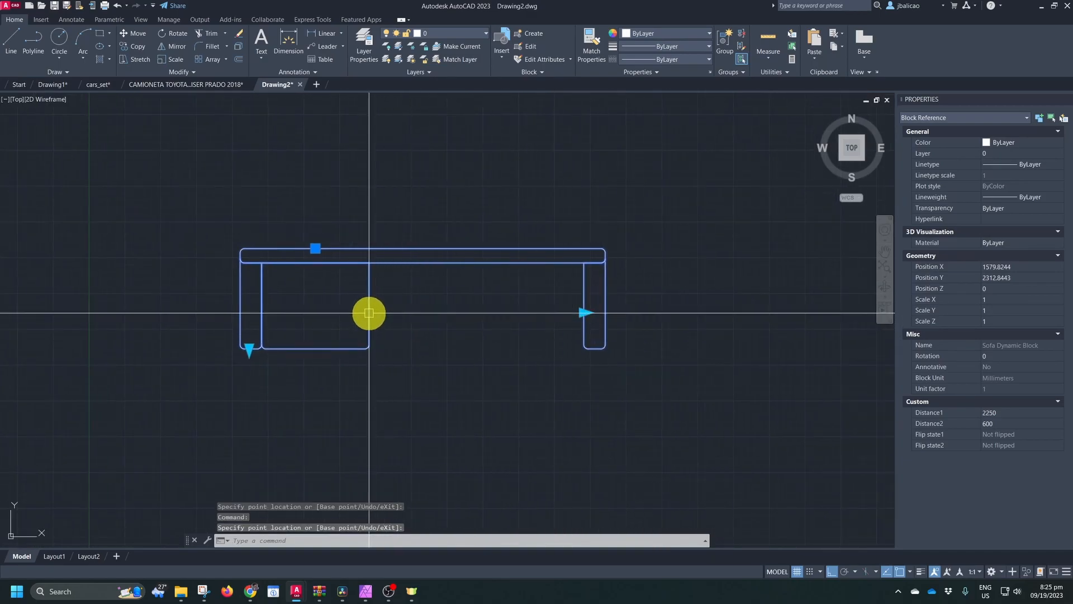
click(584, 312)
click(659, 323)
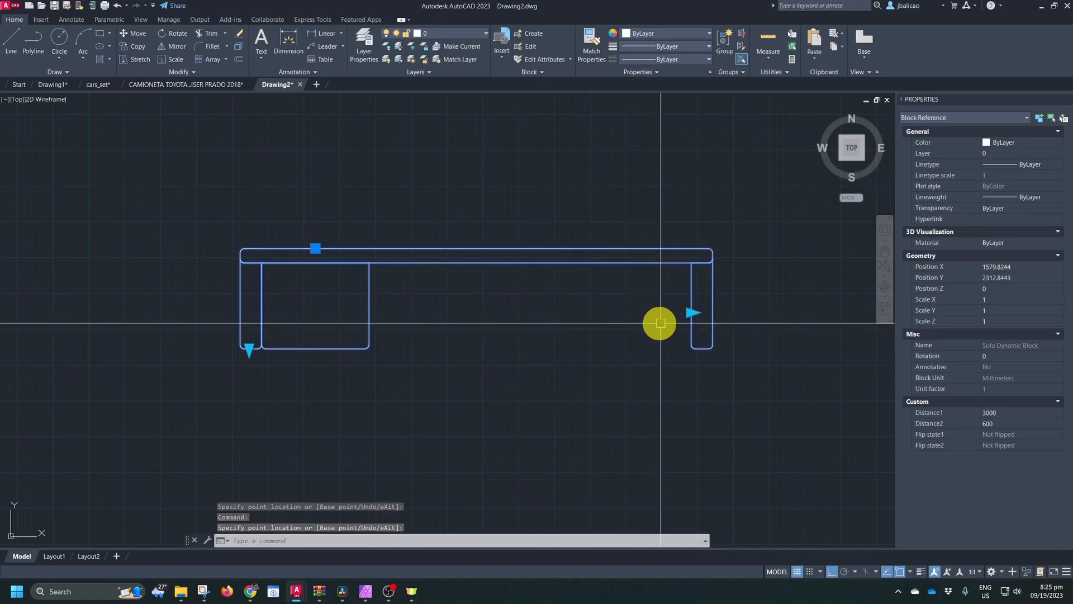
key(Escape)
Reopen the Sofa Dynamic Block definition for editing from the stretched sofa
click(370, 298)
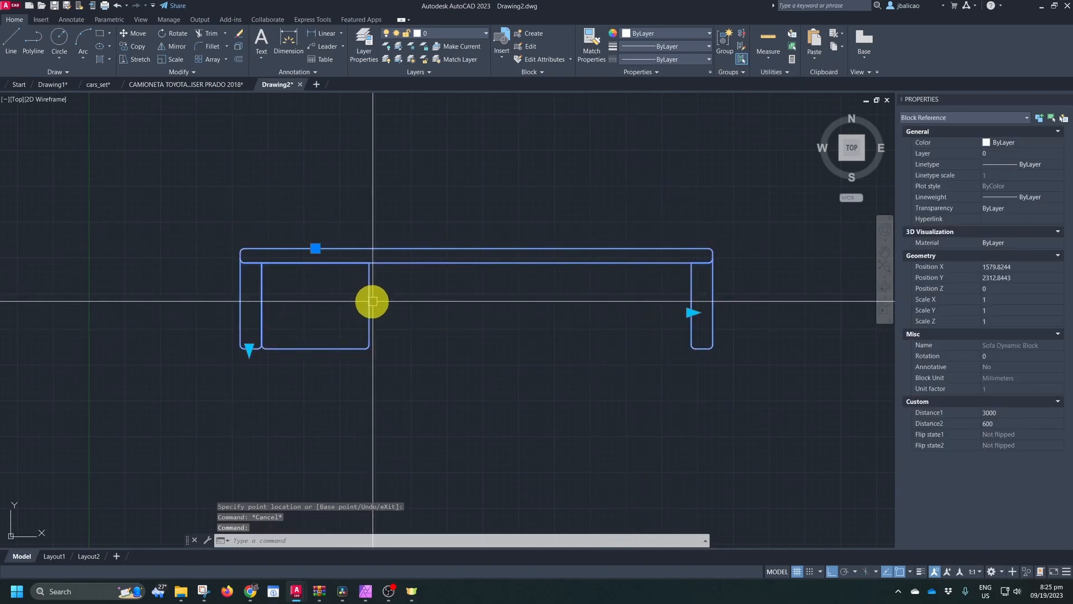
text(BE)
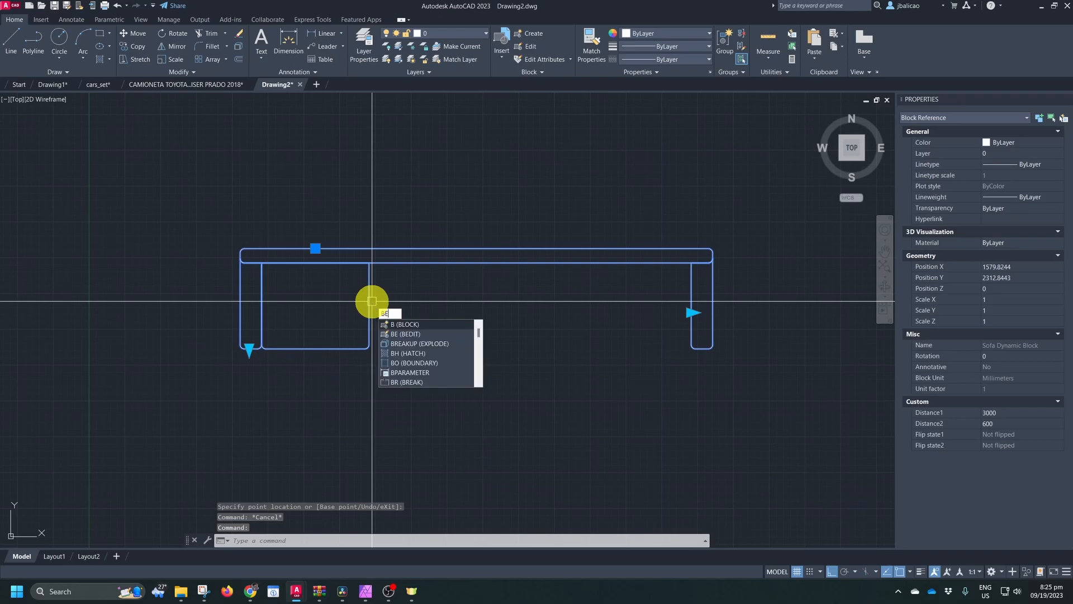
key(Return)
click(530, 364)
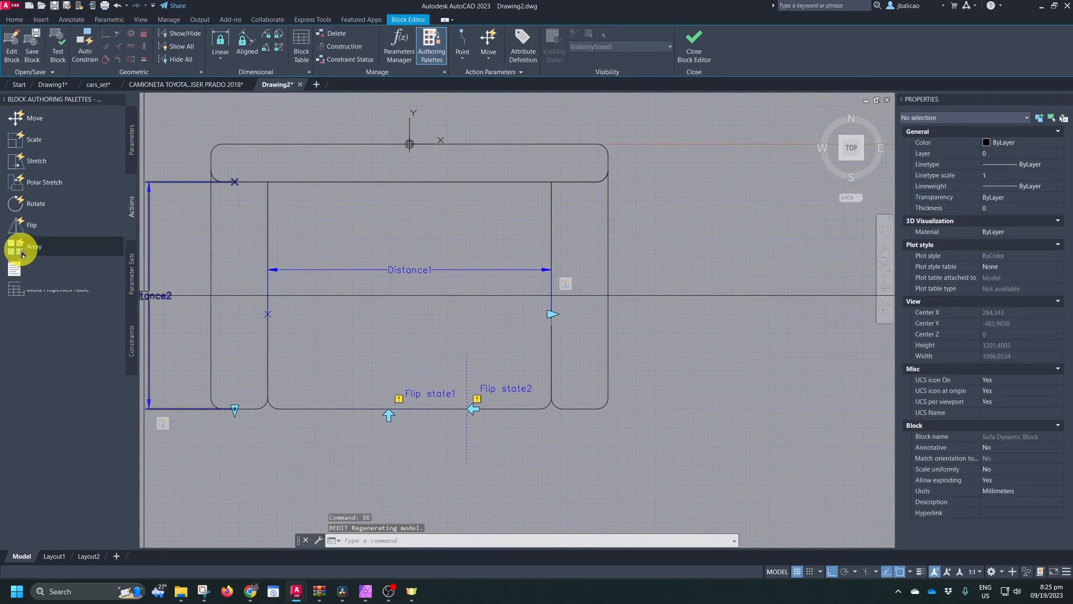
Add an Array action to the seat-width parameter for the seat outline, with a column distance of 750
click(132, 139)
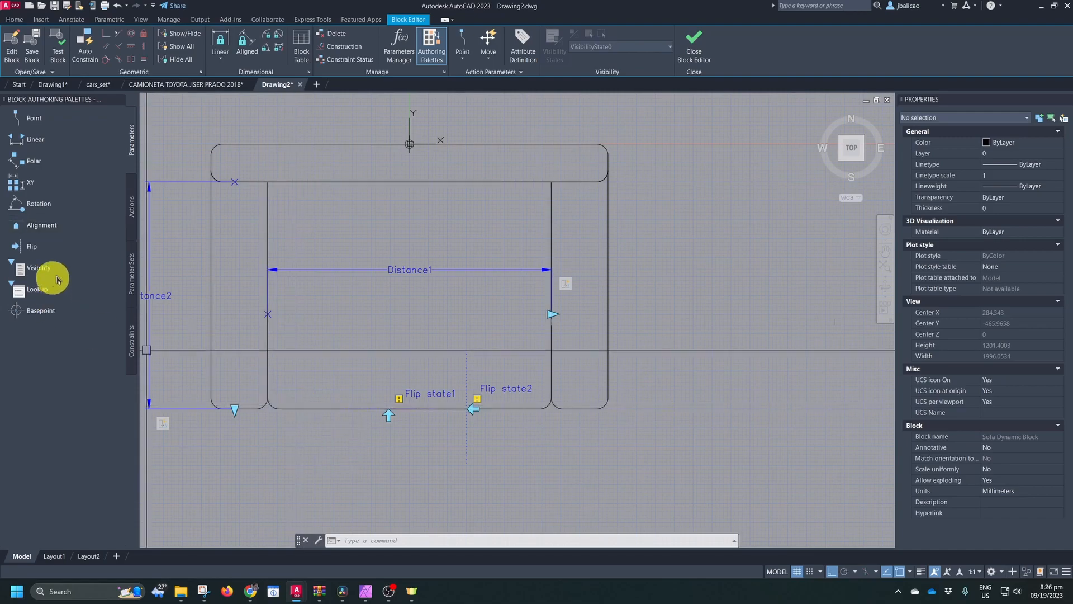
click(132, 206)
click(26, 248)
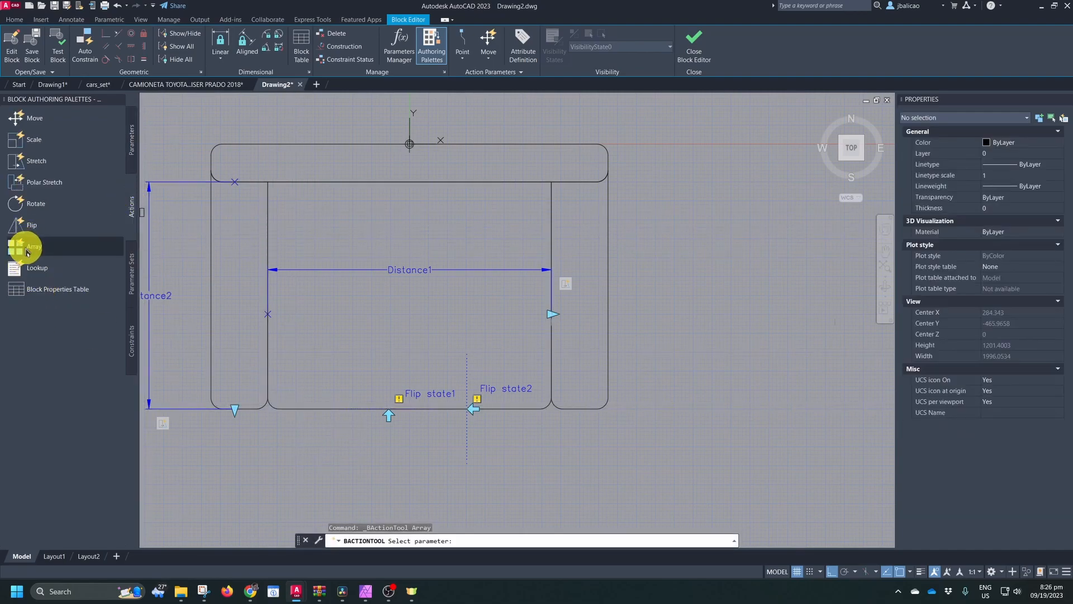
click(402, 270)
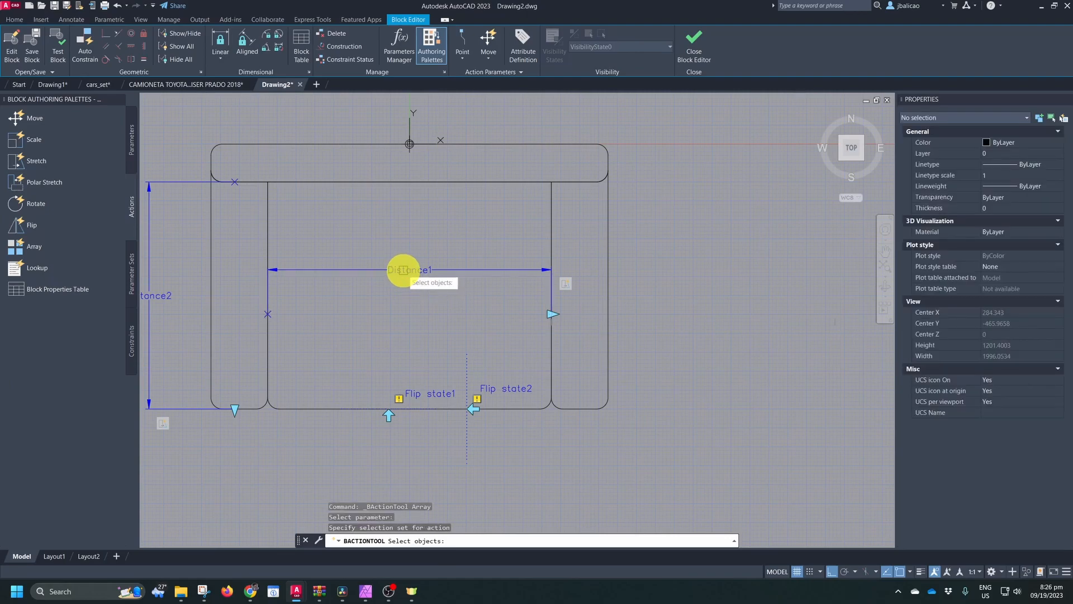
click(300, 410)
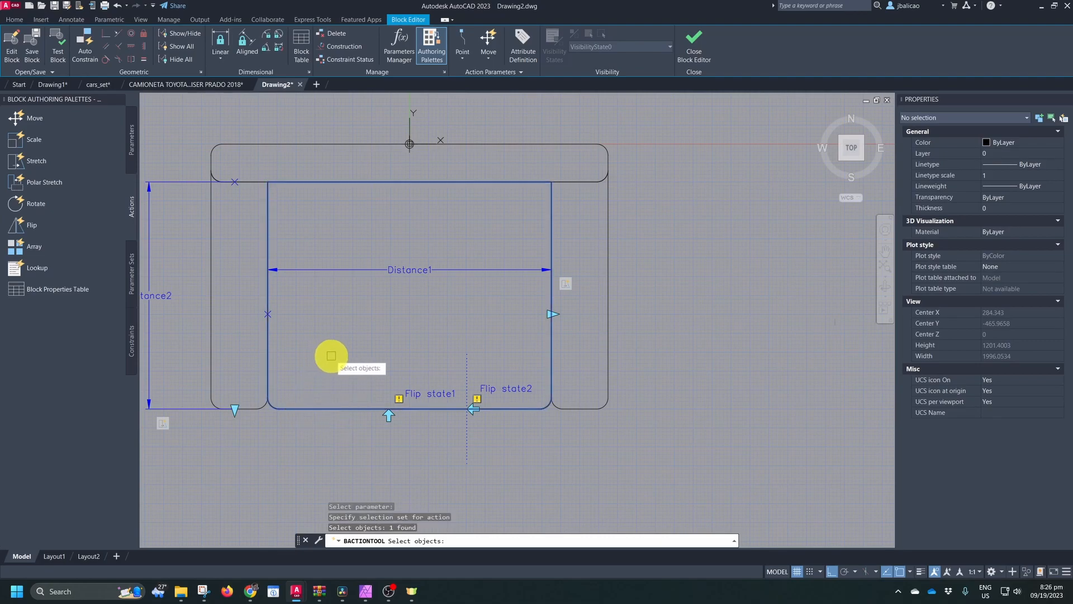
key(Return)
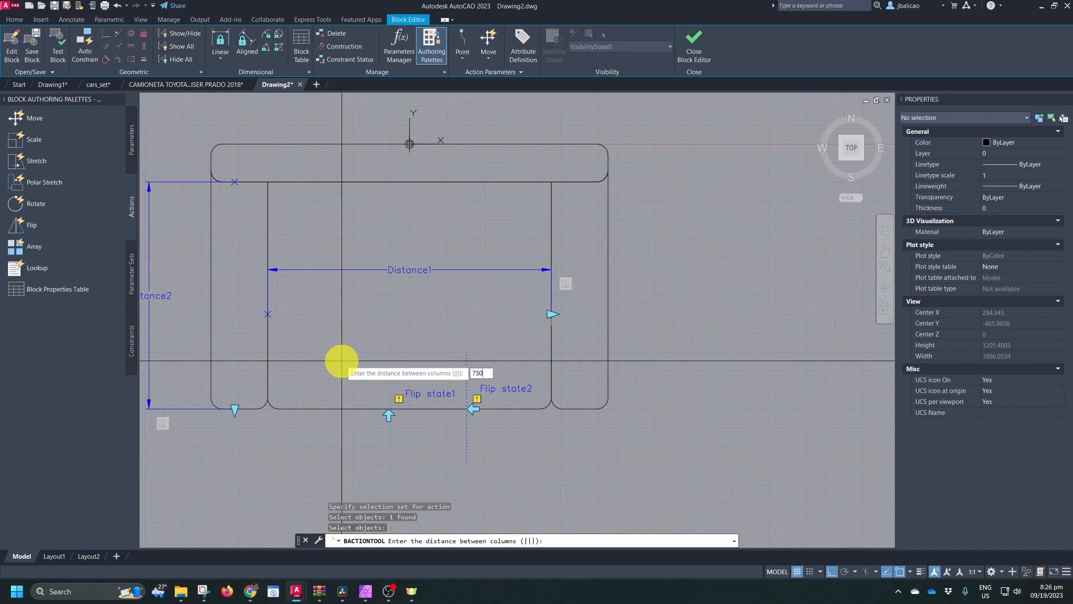
key(Return)
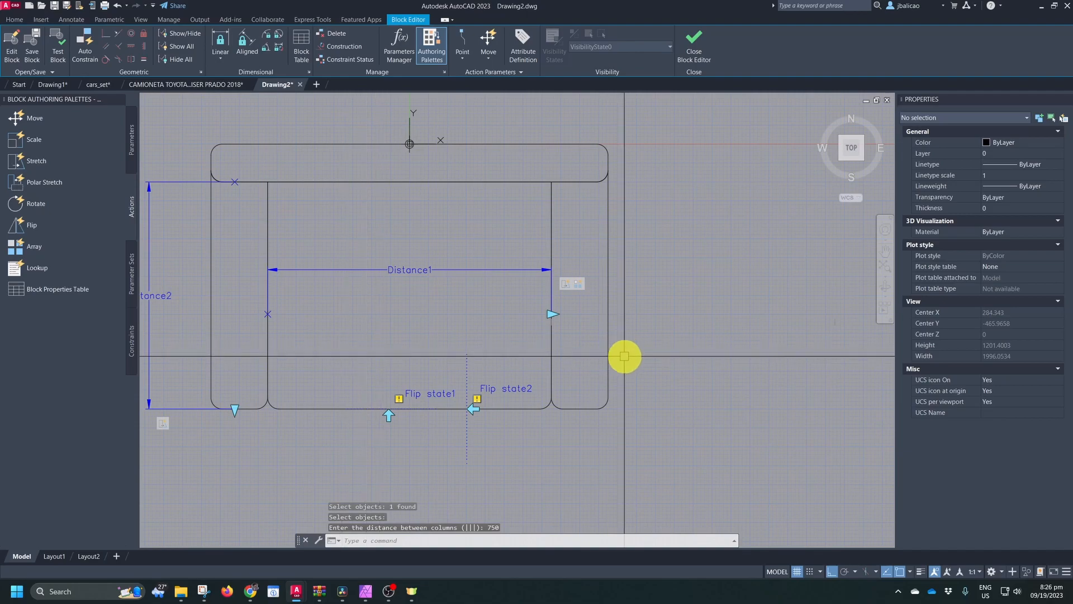
Save the block changes on closing the editor and test the sofa's width grip, ending at a 3000 seat width
click(692, 43)
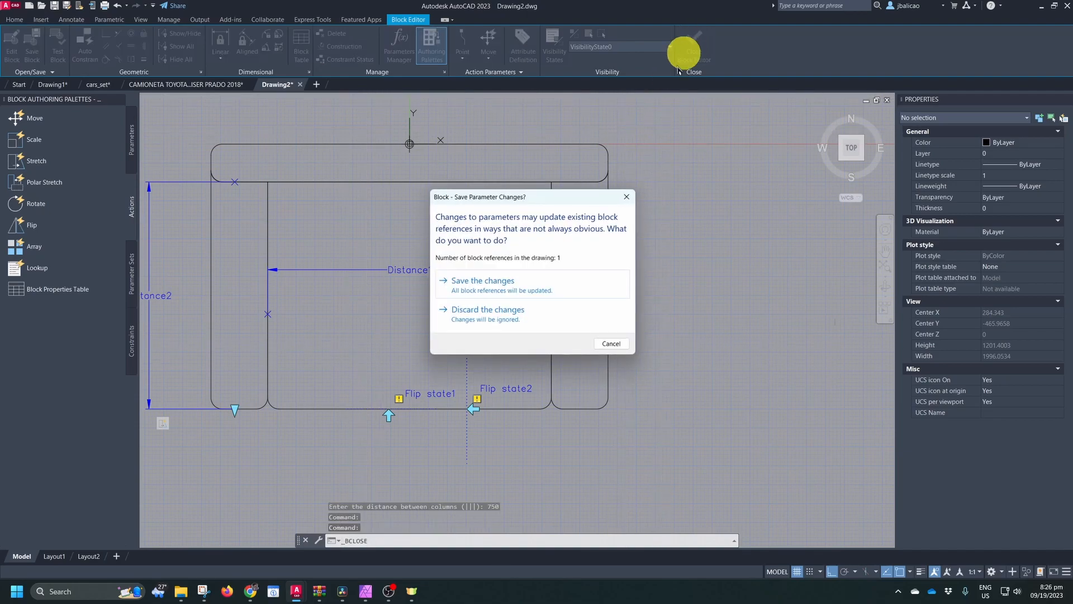
click(475, 291)
click(562, 319)
click(660, 317)
click(383, 314)
click(441, 314)
click(474, 314)
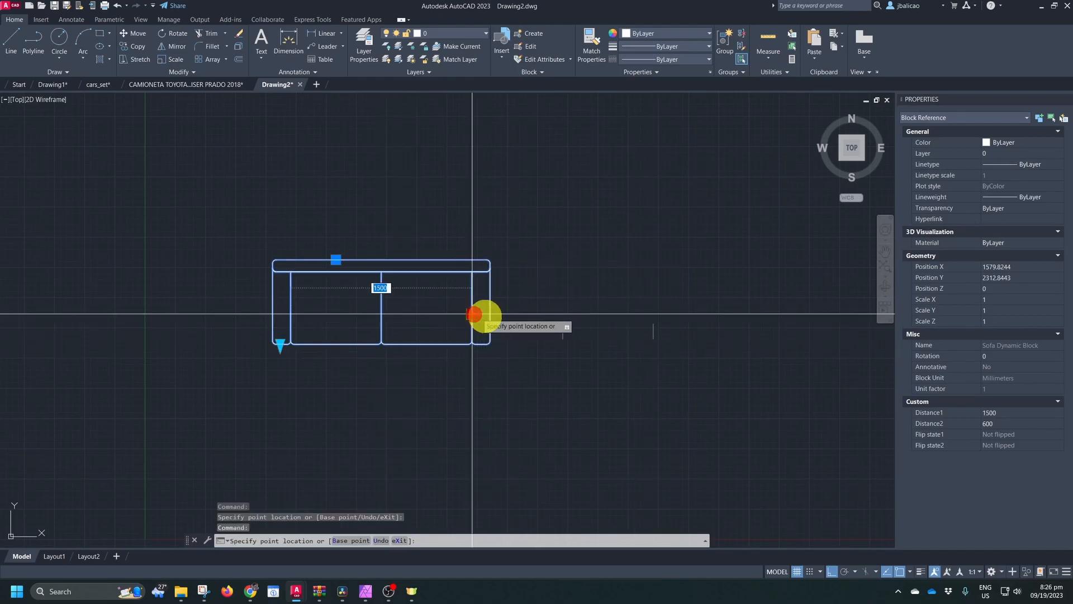
click(558, 314)
click(565, 314)
click(686, 337)
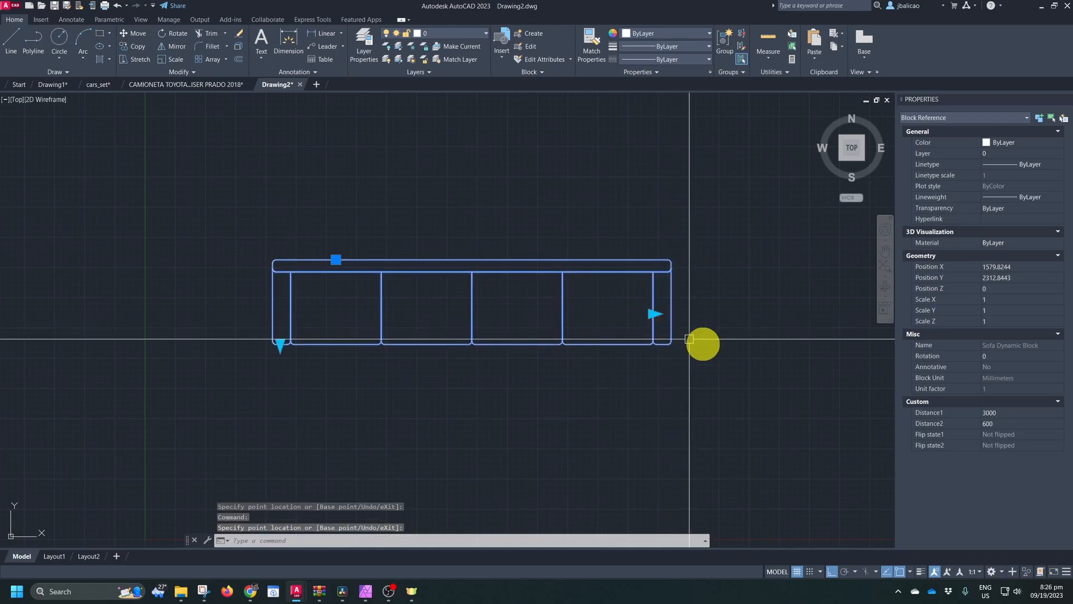
Copy the four-seat sofa straight below the original
scroll(721, 336, up, 2)
scroll(603, 324, down, 4)
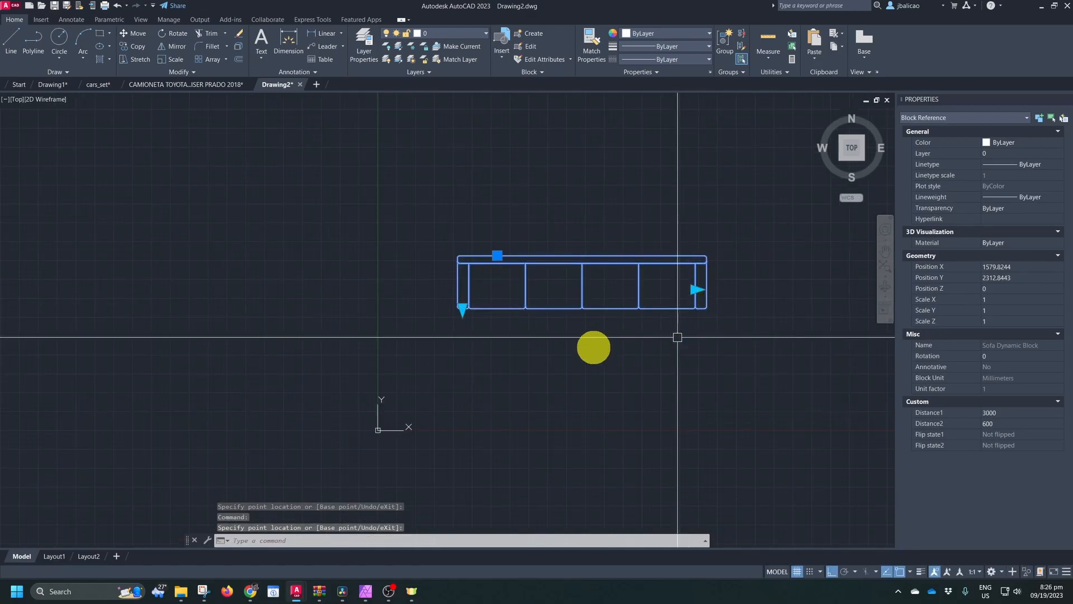
key(Return)
click(523, 297)
click(456, 413)
key(Escape)
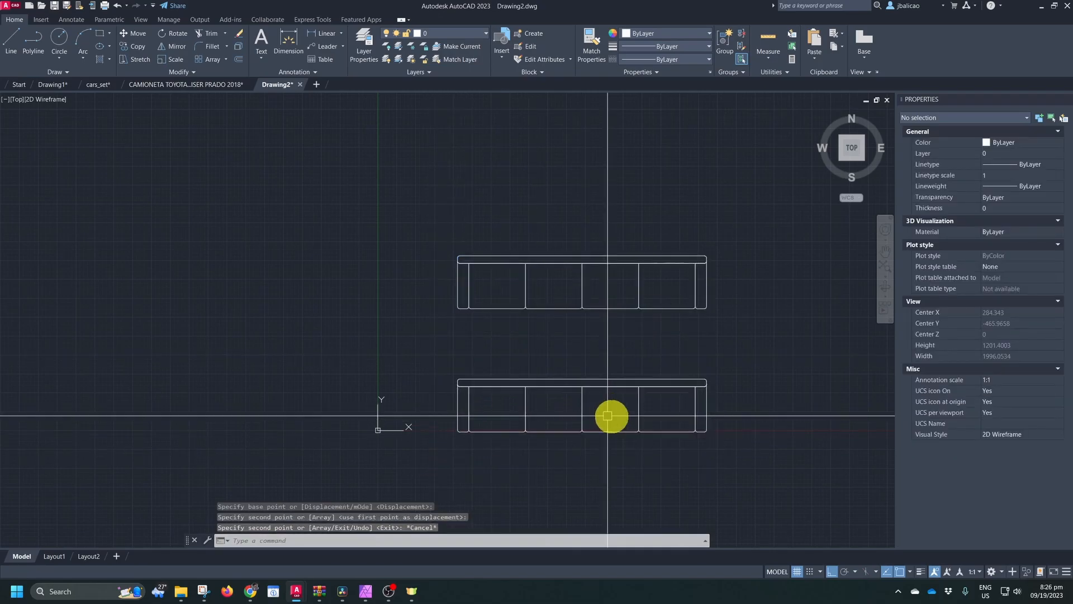
Shorten the lower sofa copy to two seats and rotate it 90 degrees counterclockwise
click(640, 413)
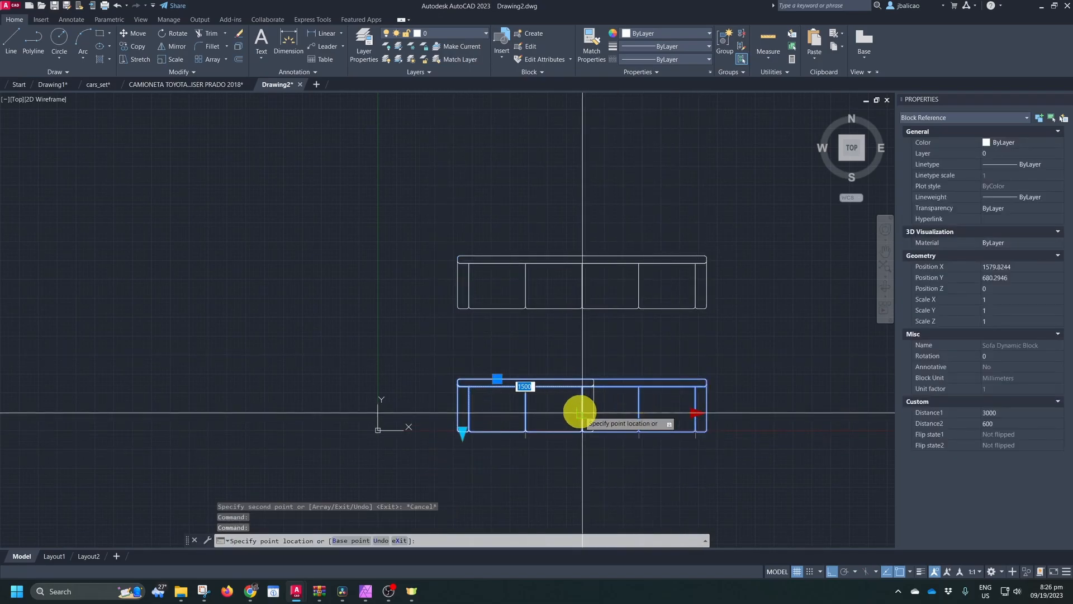
click(602, 437)
text(ro)
key(Return)
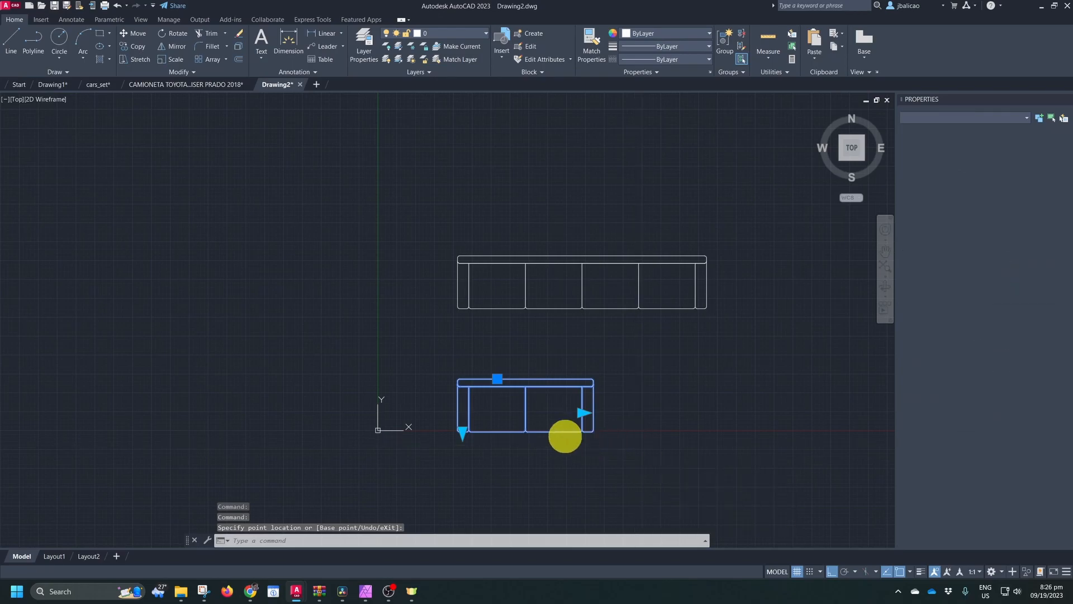
click(499, 409)
click(540, 327)
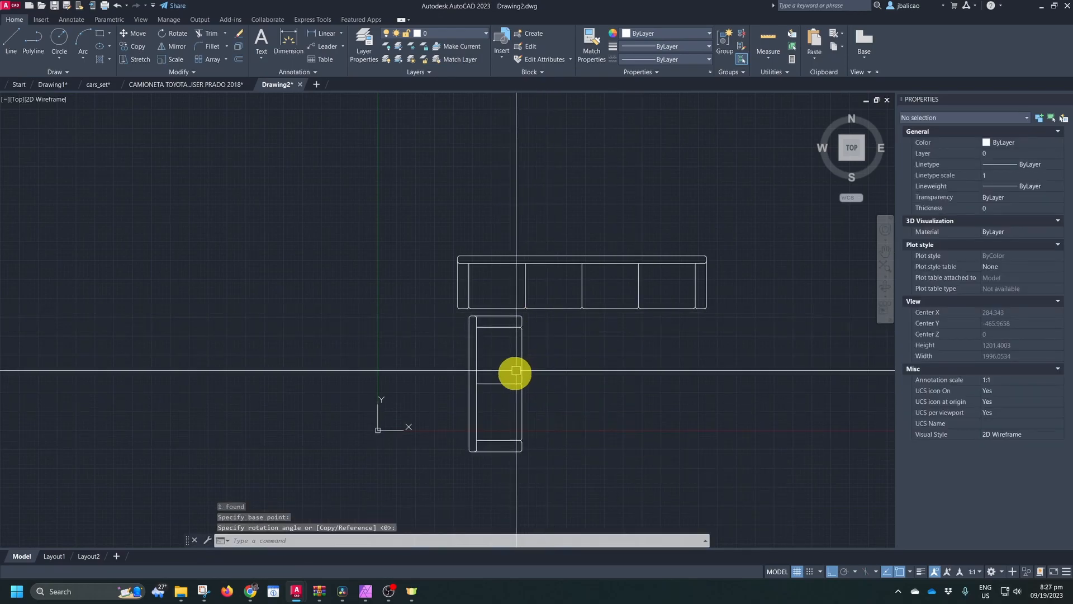
Move the rotated two-seat sofa horizontally to the left until it clears the upper sofa's left end
click(511, 383)
text(m)
key(Return)
click(540, 399)
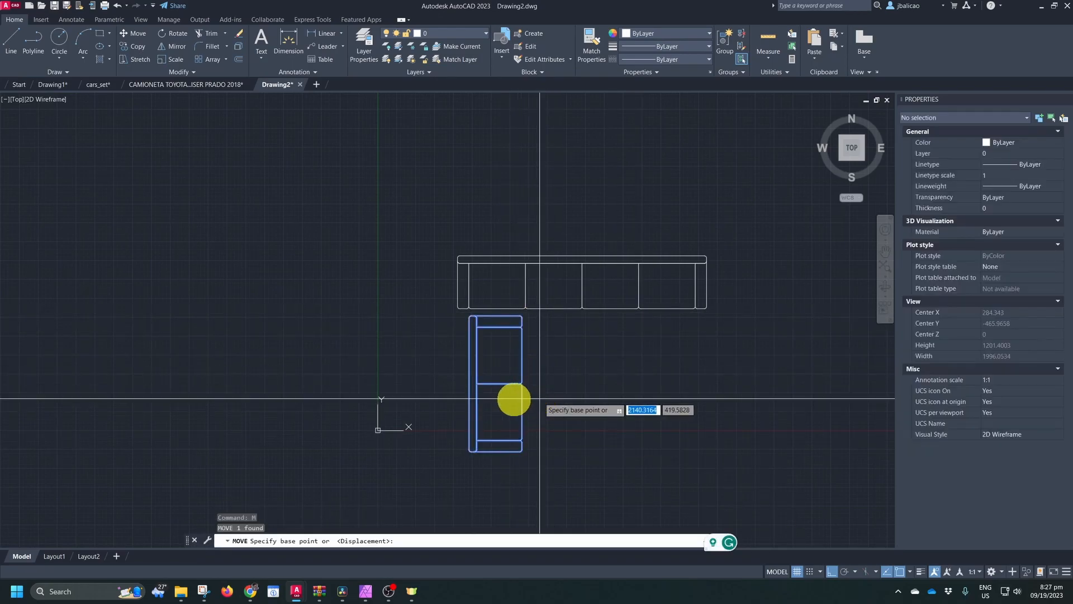
click(472, 395)
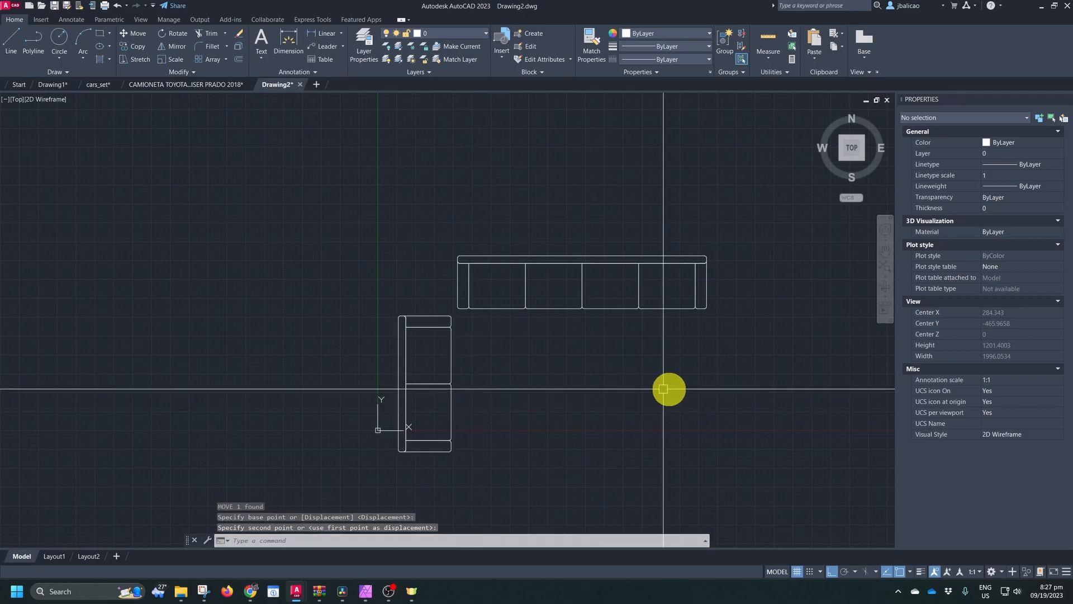
Shorten the upper four-seat sofa to two seats with its width grip, giving a seat width of 1500
middle_drag(665, 388, 564, 309)
middle_drag(352, 326, 289, 360)
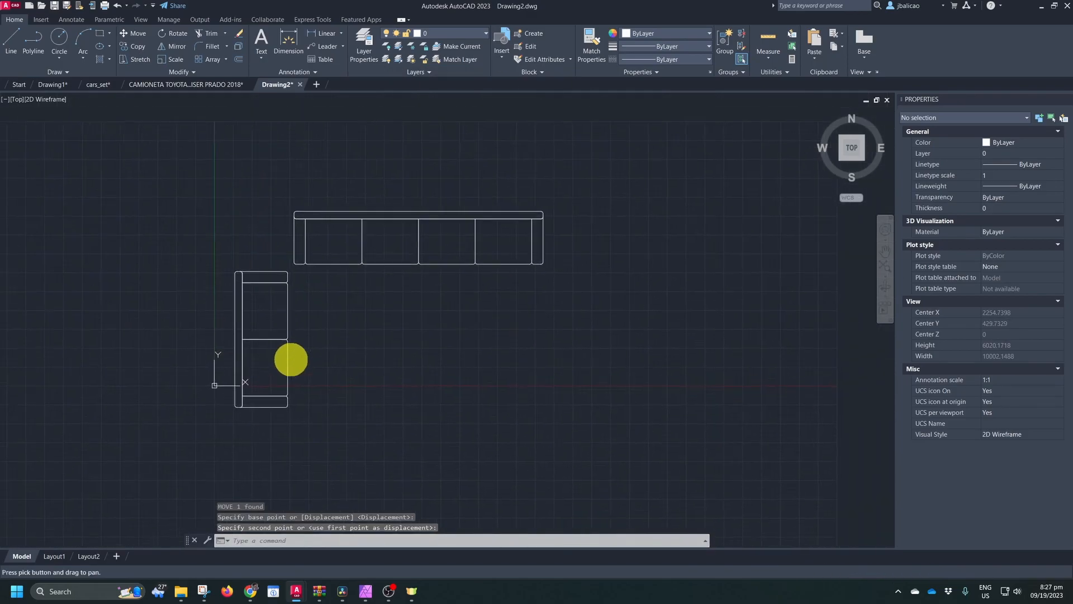
click(418, 240)
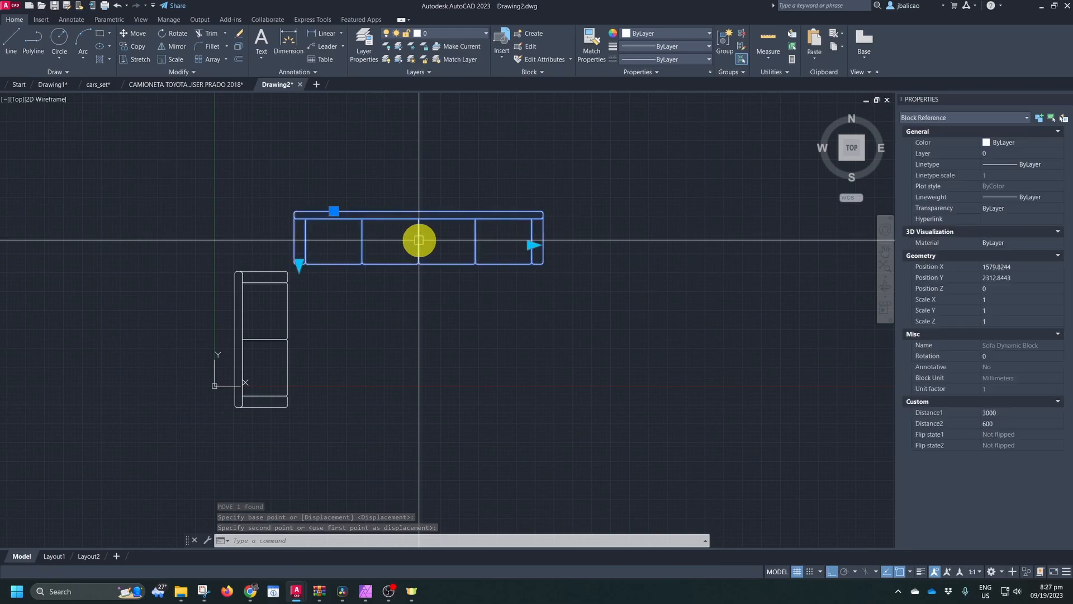
click(533, 243)
click(474, 244)
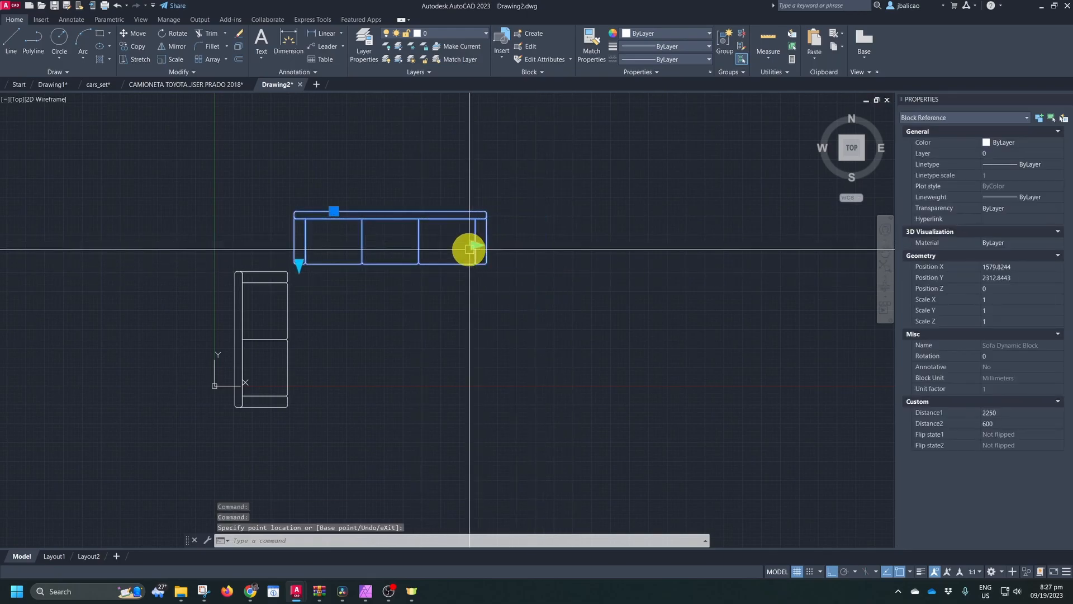
click(419, 244)
Shorten the rotated sofa to a single seat with its width grip, giving a seat width of 750
click(276, 404)
click(269, 281)
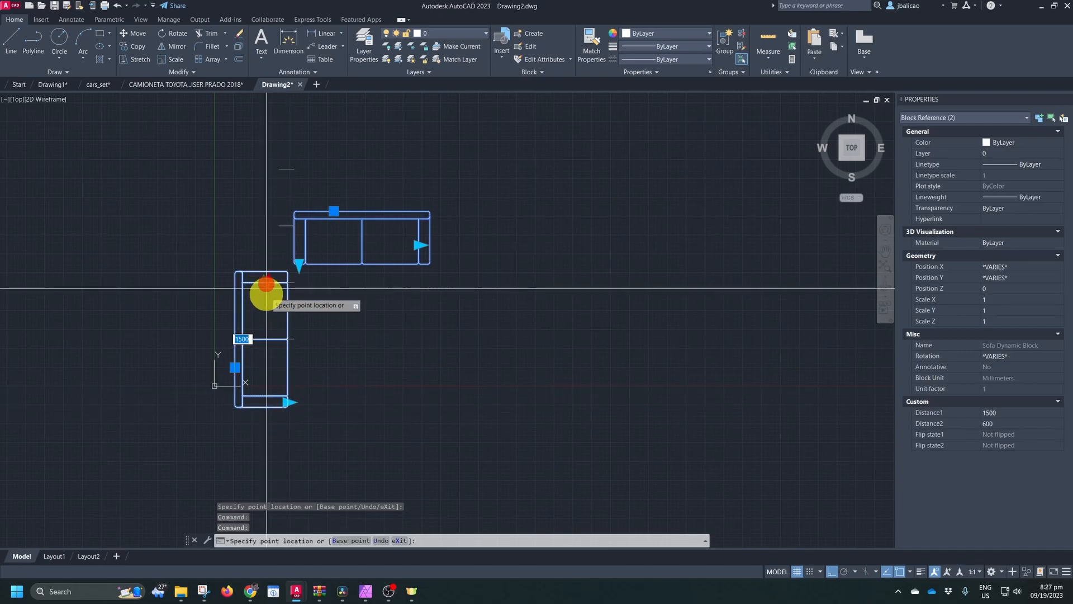
click(268, 330)
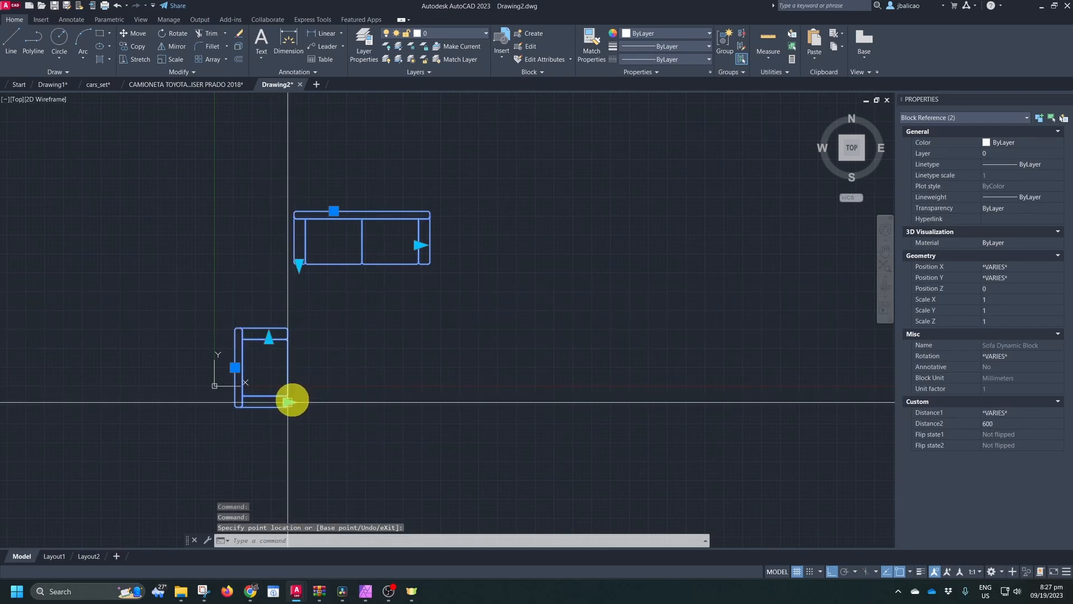
text(m)
key(space)
click(276, 376)
key(Escape)
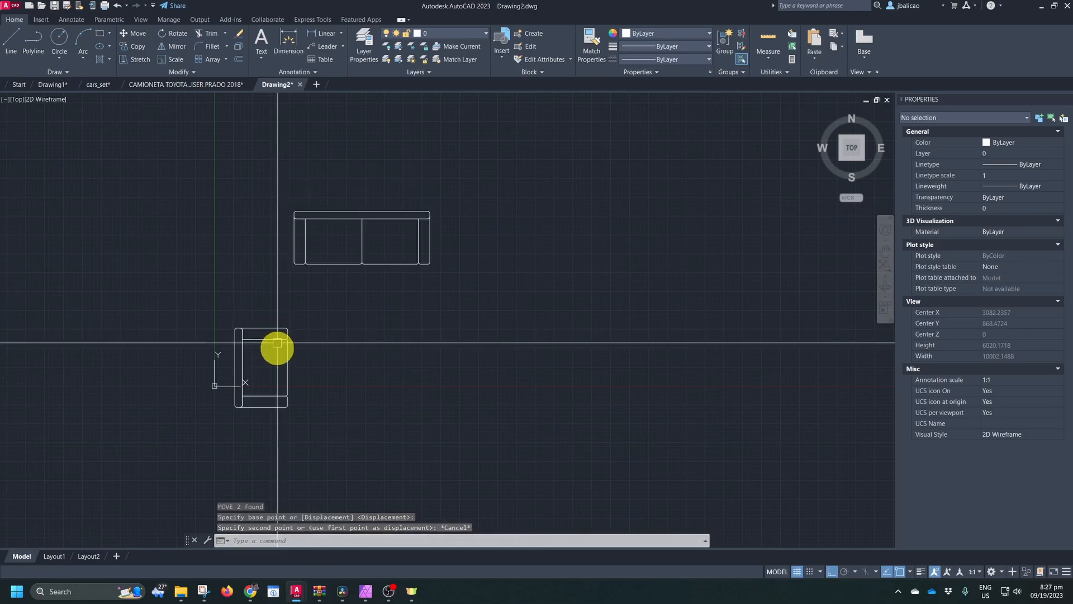
click(286, 353)
key(Escape)
Move the rotated single-seat sofa straight up so it sits just below the level of the two-seat sofa
click(291, 368)
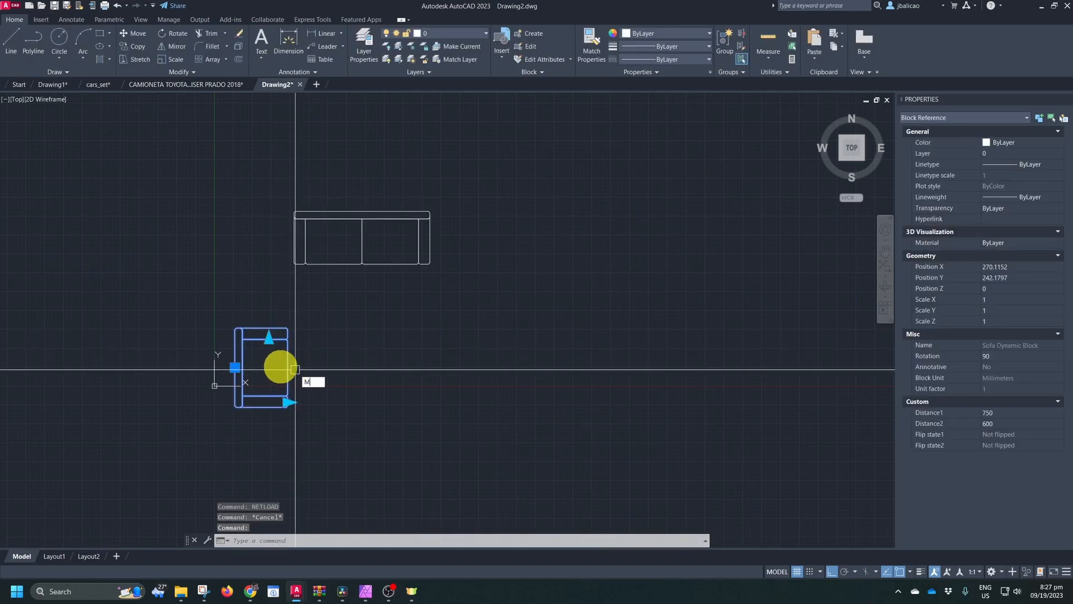
text(m)
key(space)
click(271, 371)
click(274, 316)
click(204, 182)
click(532, 436)
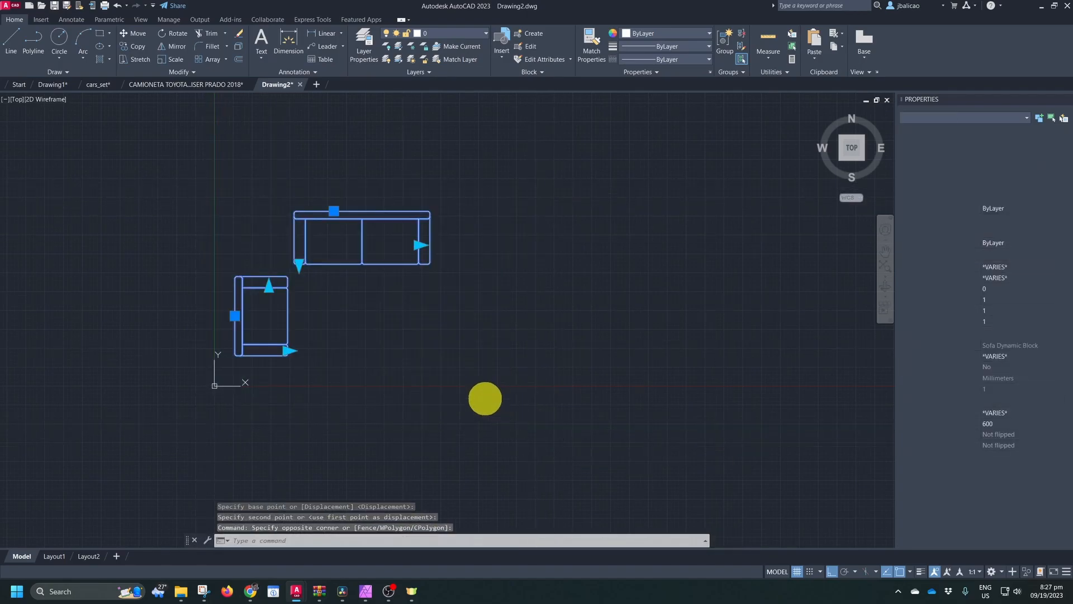
text(m)
key(space)
key(Escape)
key(Escape)
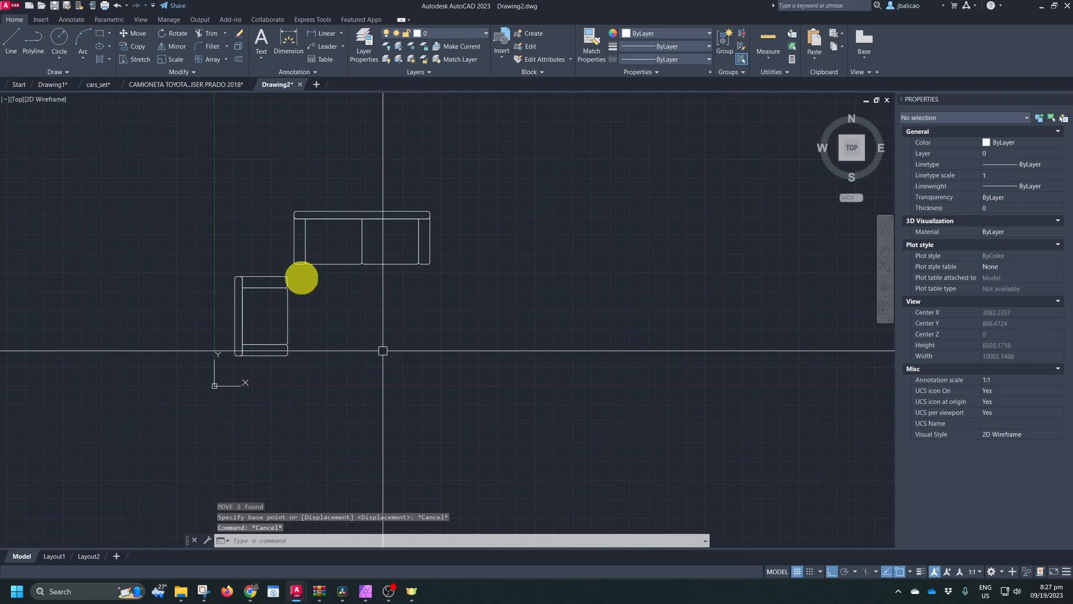
Zoom in on a window around both sofas to examine their arrangement
text(z)
key(space)
click(215, 180)
click(518, 427)
mouse_move(562, 319)
middle_down()
mouse_move(476, 336)
mouse_move(433, 319)
middle_up()
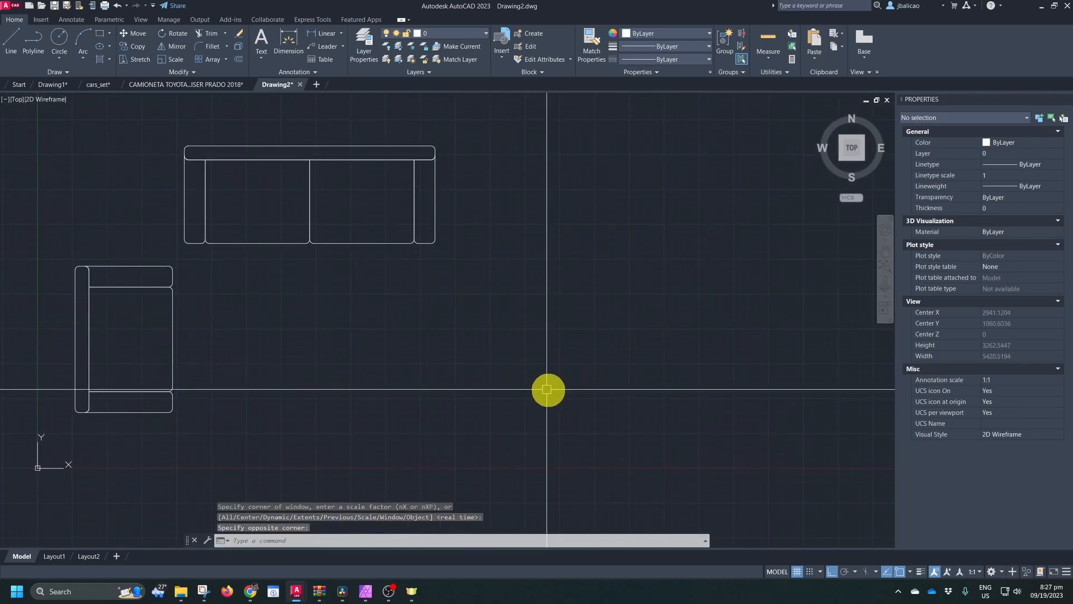